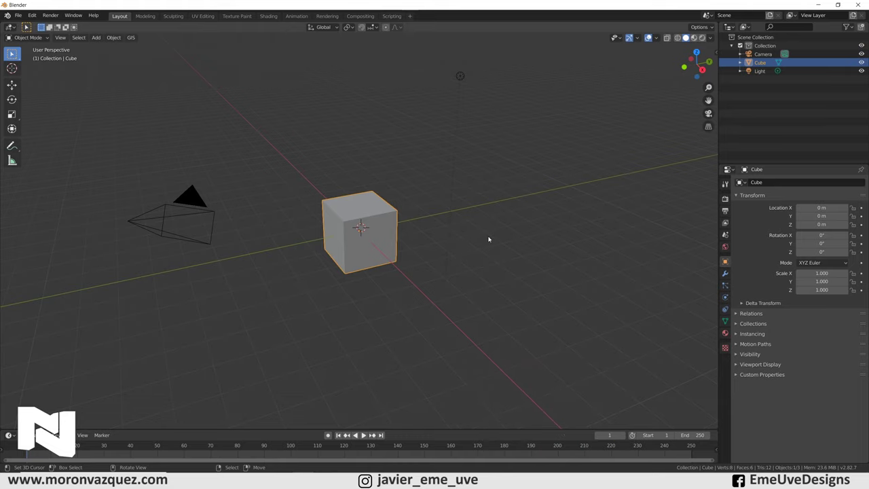
Delete the light and the camera from the scene
middle_click_drag(492, 260, 483, 260)
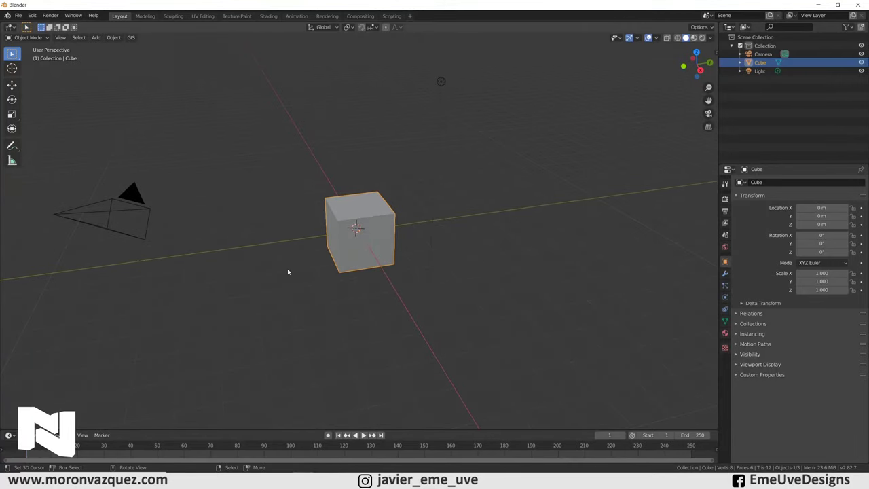
left_click(442, 84)
key("Delete")
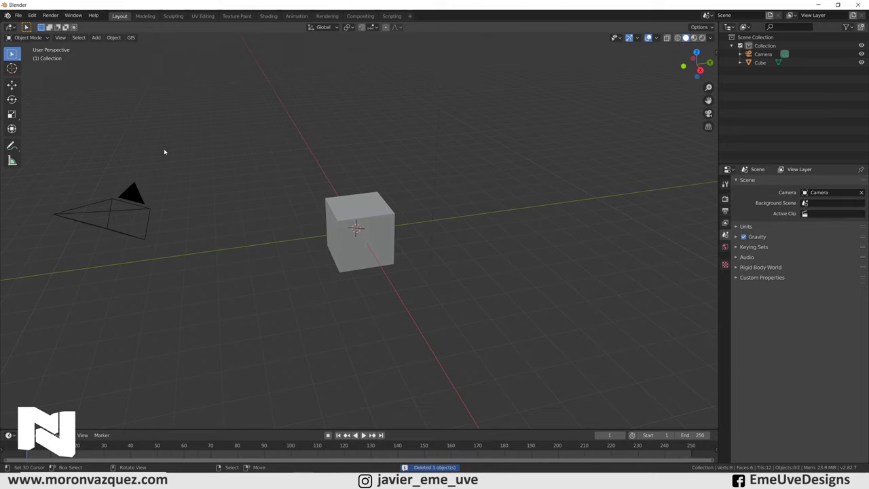
left_click(117, 213)
key("Delete")
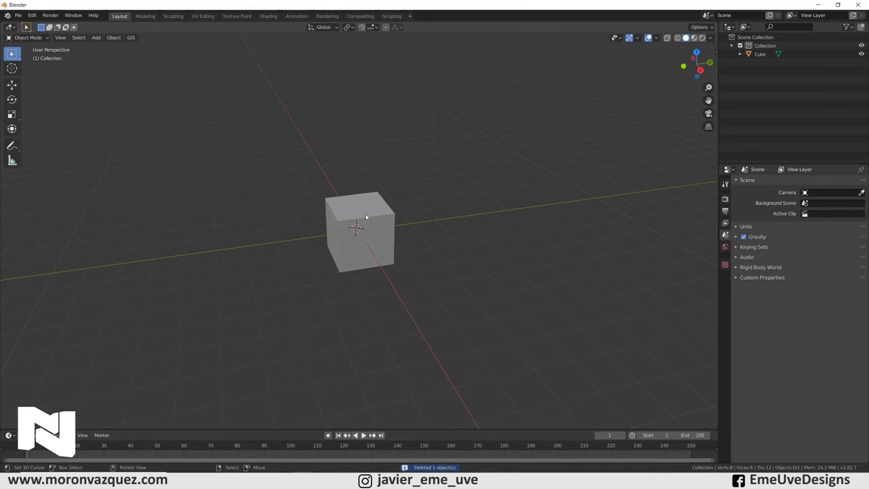
Scale the cube up uniformly to about 7.8
scroll(366, 216, "down", 5)
middle_click_drag(380, 228, 391, 232)
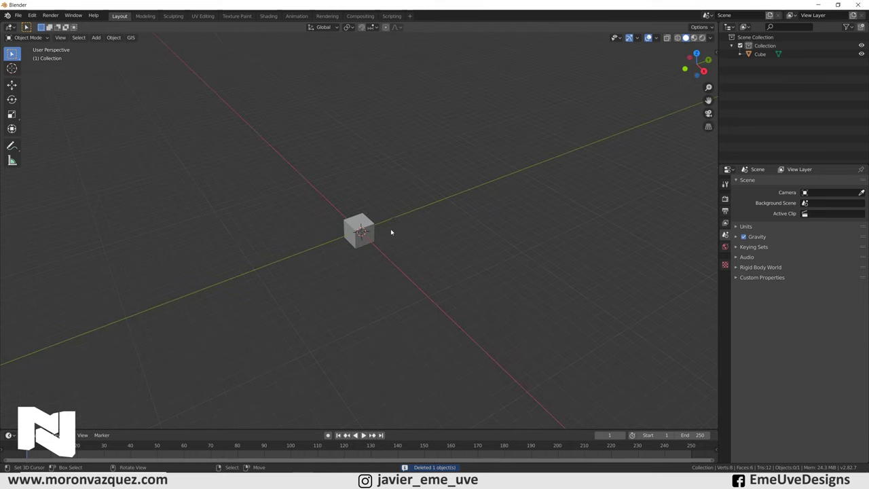
left_click(353, 227)
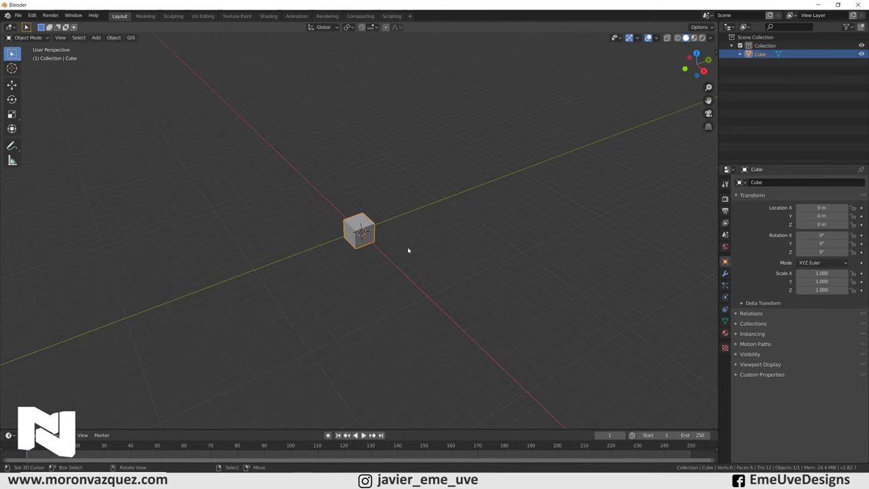
key("s")
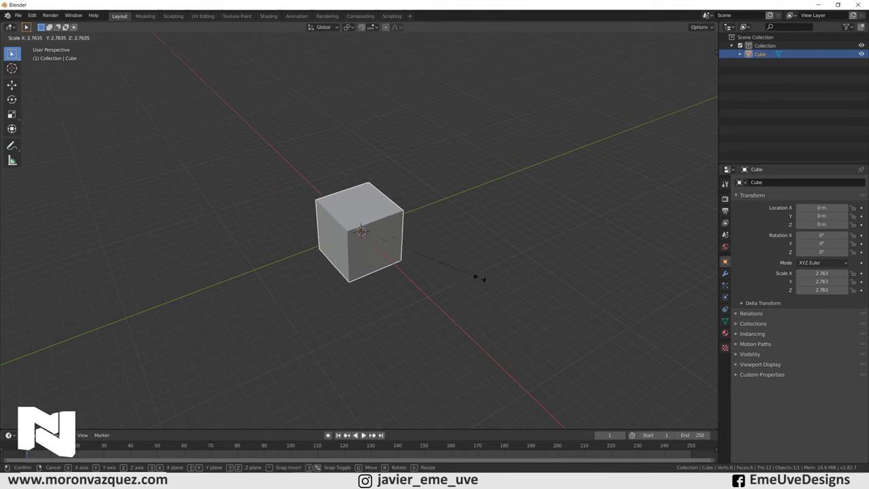
left_click(690, 366)
mouse_move(620, 342)
middle_mouse_down()
mouse_move(560, 306)
mouse_move(546, 313)
mouse_move(574, 312)
mouse_move(484, 300)
mouse_move(402, 273)
middle_mouse_up()
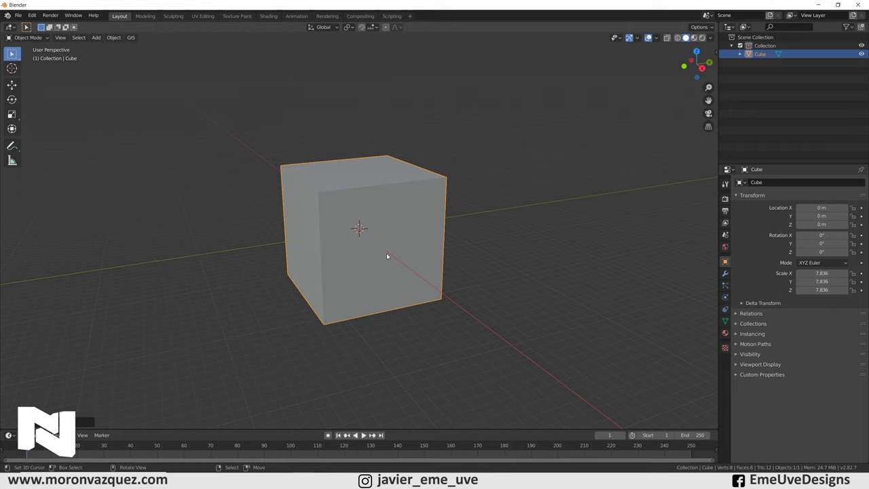
mouse_move(387, 256)
middle_mouse_down()
mouse_move(328, 148)
mouse_move(400, 237)
mouse_move(384, 225)
middle_mouse_up()
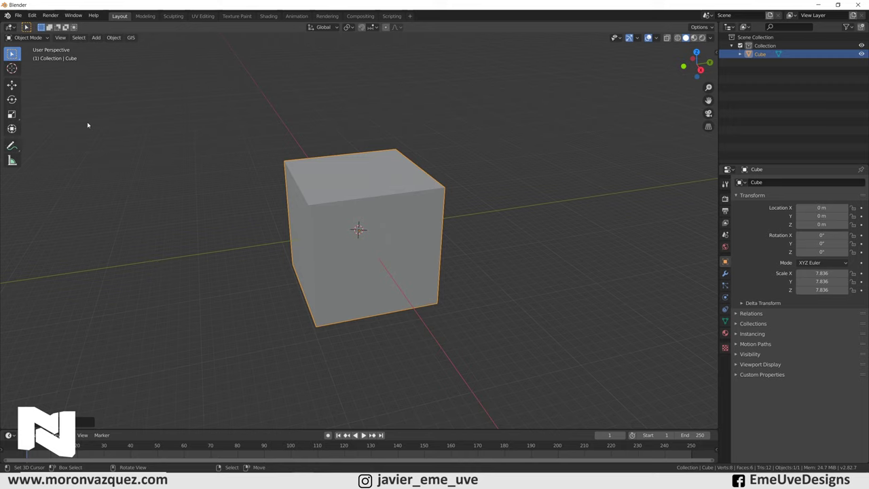
Set the cube's scale to X 6.661, Y 12.843, Z 8.902 and switch to wireframe shading
left_click(11, 114)
left_click_drag(388, 226, 408, 225)
left_click_drag(362, 204, 358, 194)
mouse_move(358, 194)
middle_mouse_down()
mouse_move(460, 194)
mouse_move(302, 198)
middle_mouse_up()
left_click_drag(331, 243, 337, 239)
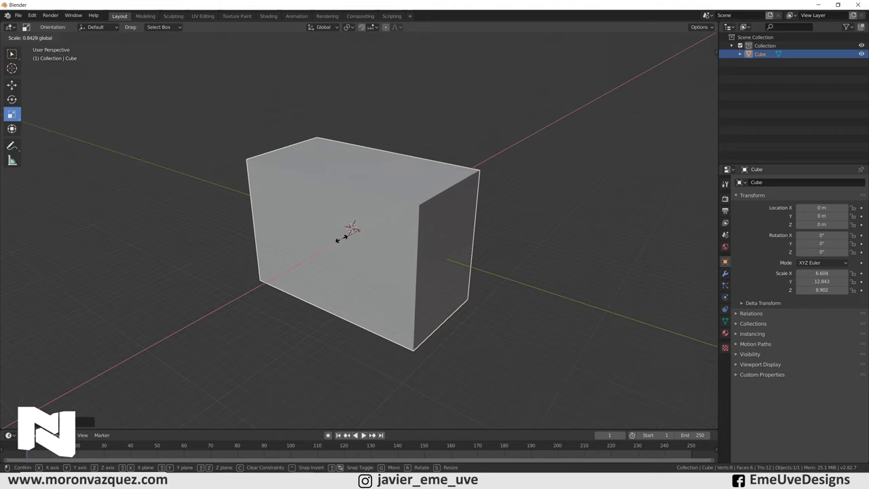
left_click(339, 237)
mouse_move(427, 245)
middle_mouse_down()
mouse_move(504, 240)
mouse_move(459, 222)
mouse_move(476, 246)
middle_mouse_up()
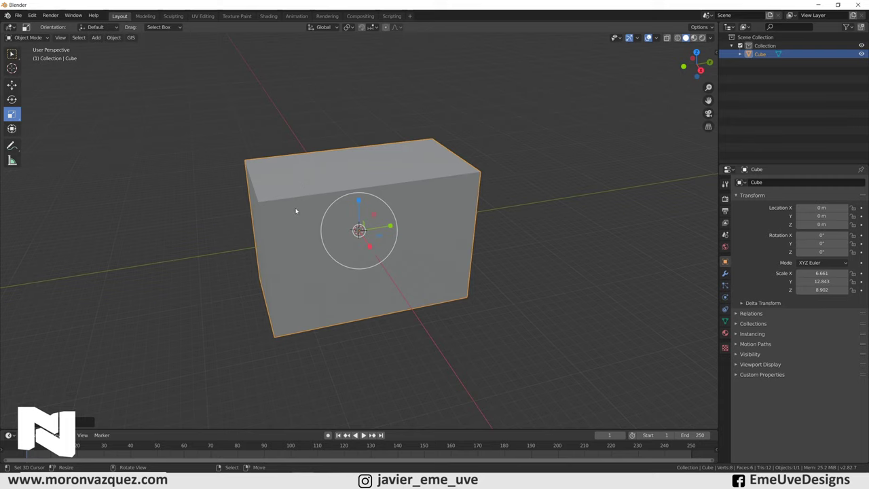
left_click(676, 39)
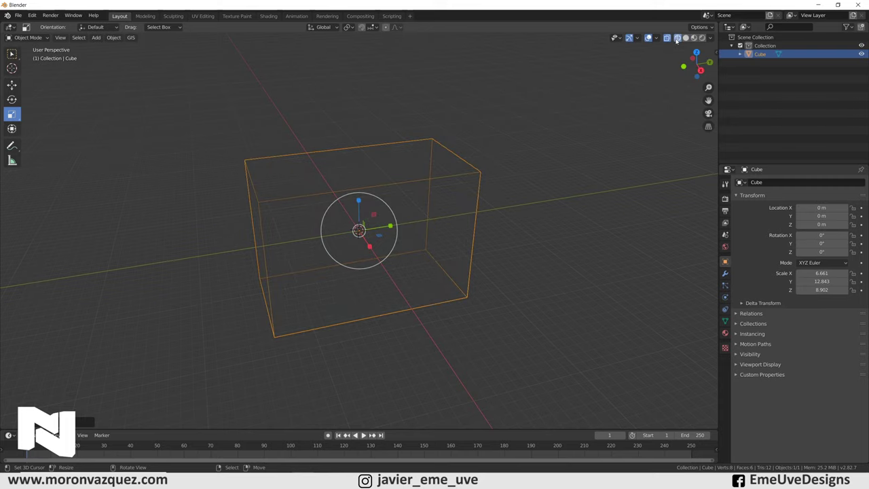
Duplicate the large box in place as Cube.001
mouse_move(432, 191)
middle_mouse_down()
mouse_move(392, 184)
mouse_move(415, 194)
mouse_move(410, 188)
middle_mouse_up()
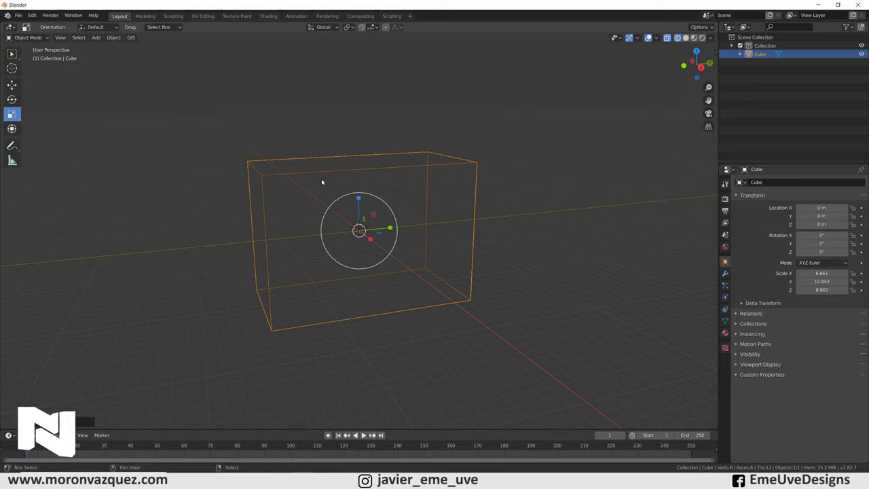
key("shift+d")
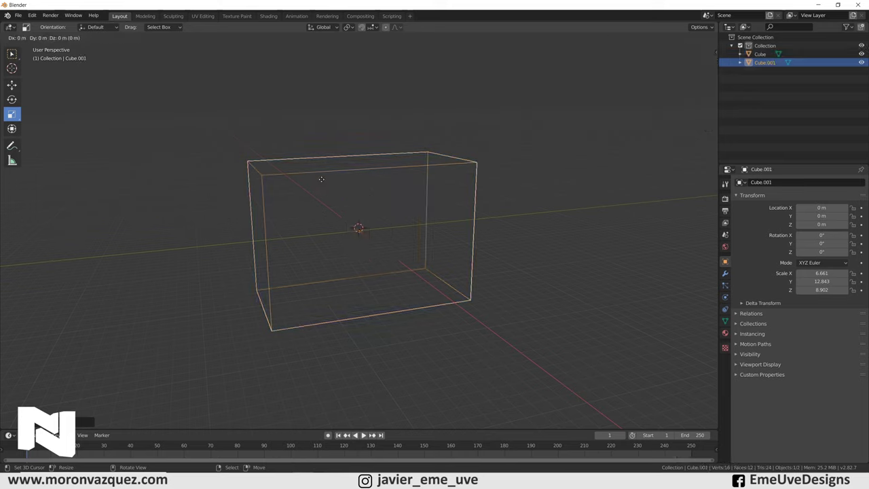
right_click(321, 178)
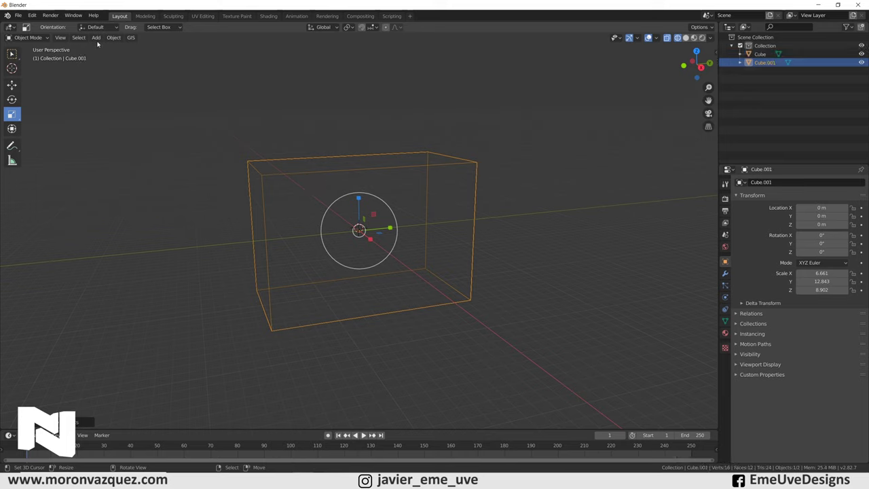
In Edit Mode, lower the duplicate's top face to flatten it into a bottom slab
left_click(23, 38)
left_click(26, 59)
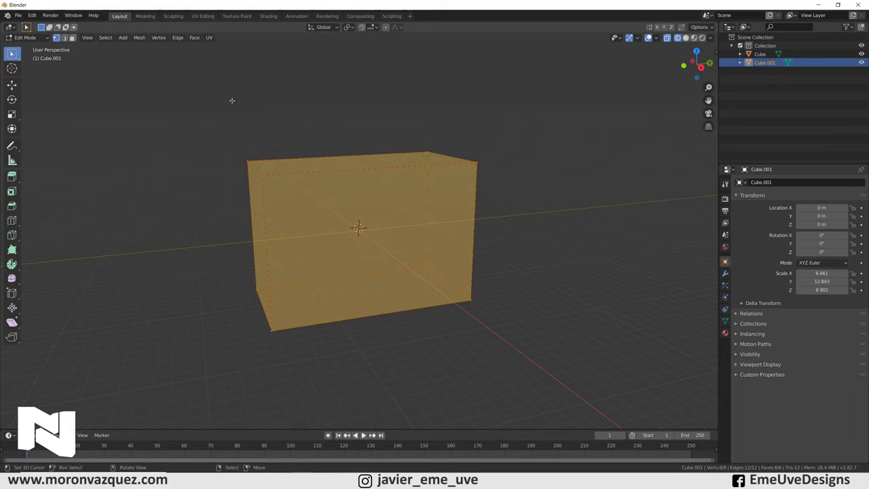
left_click(72, 38)
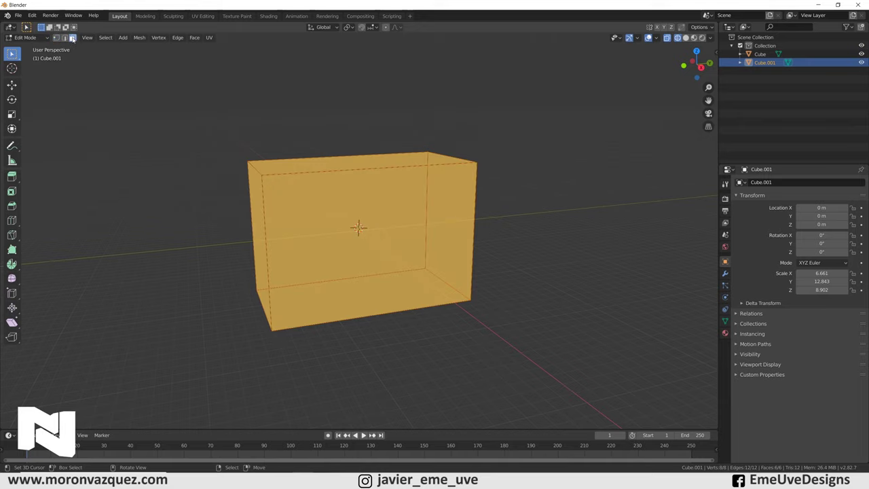
left_click(358, 160)
key("shift+space")
key("g")
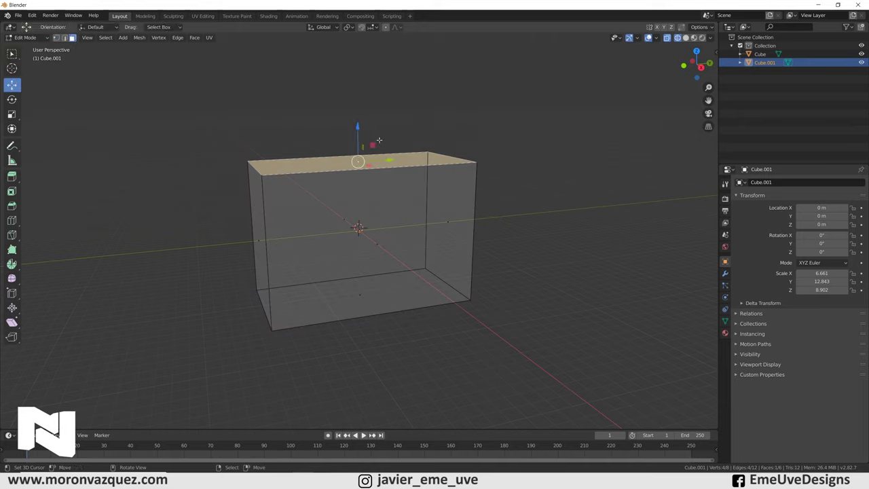
left_click_drag(362, 123, 375, 240)
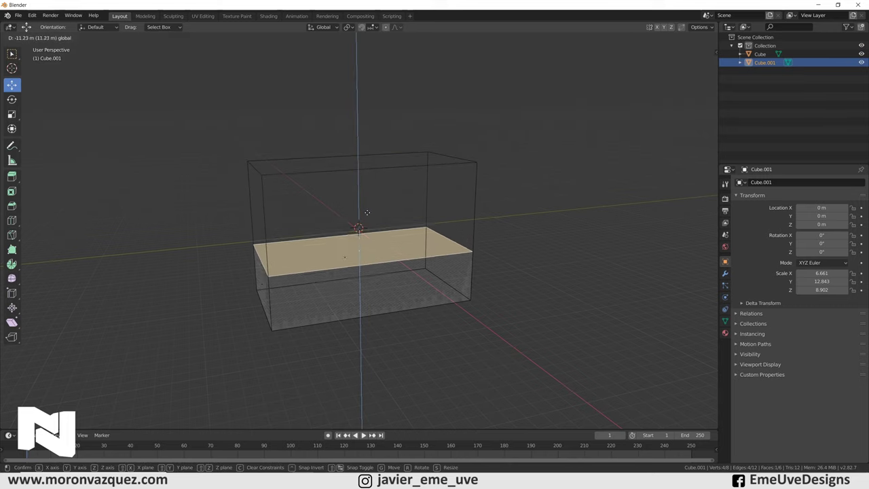
left_click(375, 240)
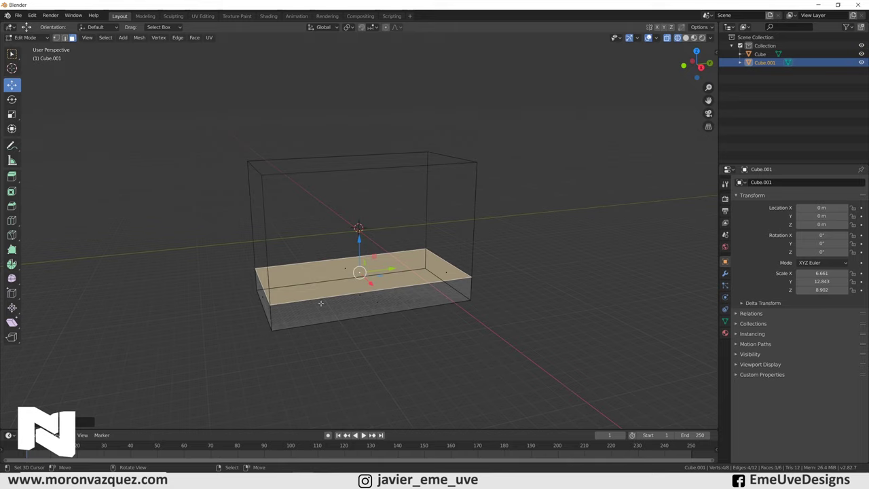
Switch the duplicate back to Object Mode
middle_click_drag(519, 271, 457, 284)
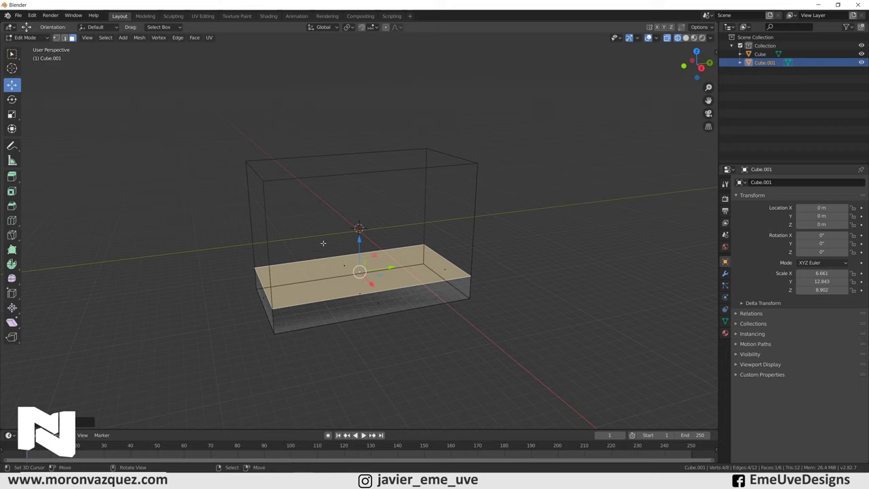
left_click(26, 39)
left_click(23, 50)
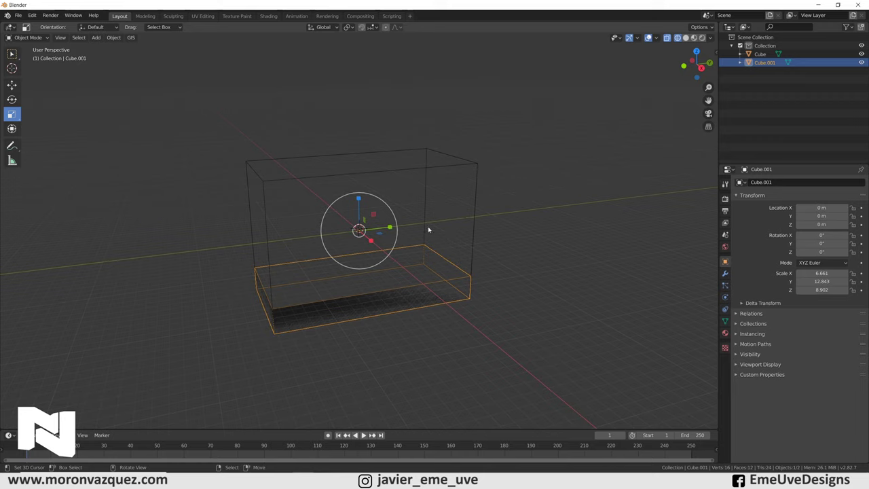
key("shift+a")
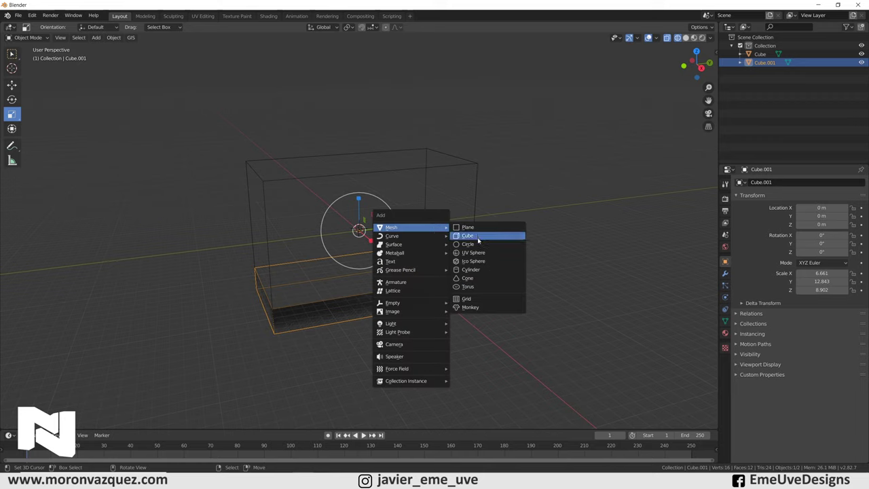
Add a new cube, scale it to 1.937, and stretch Y to 3.632
left_click(478, 240)
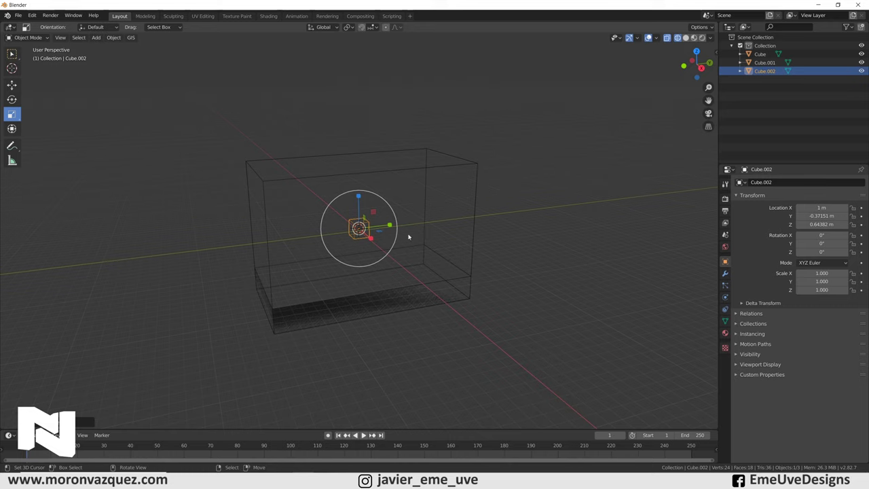
key("s")
left_click(457, 266)
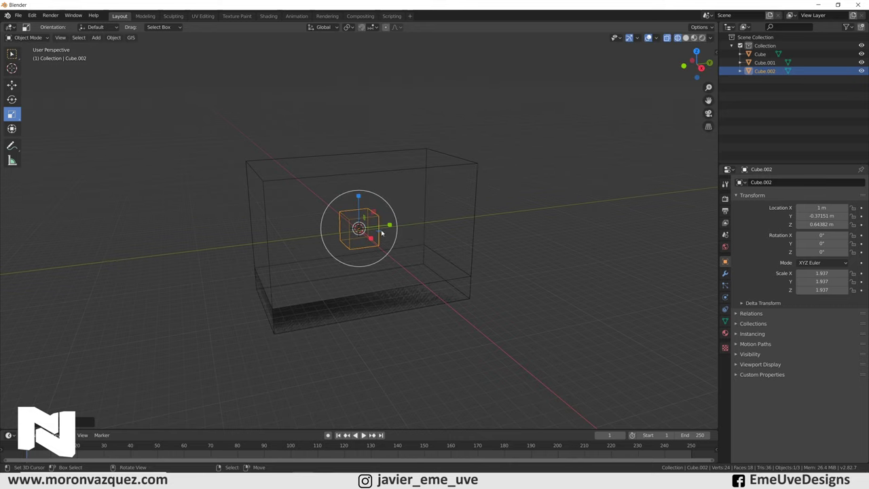
left_click_drag(391, 226, 418, 223)
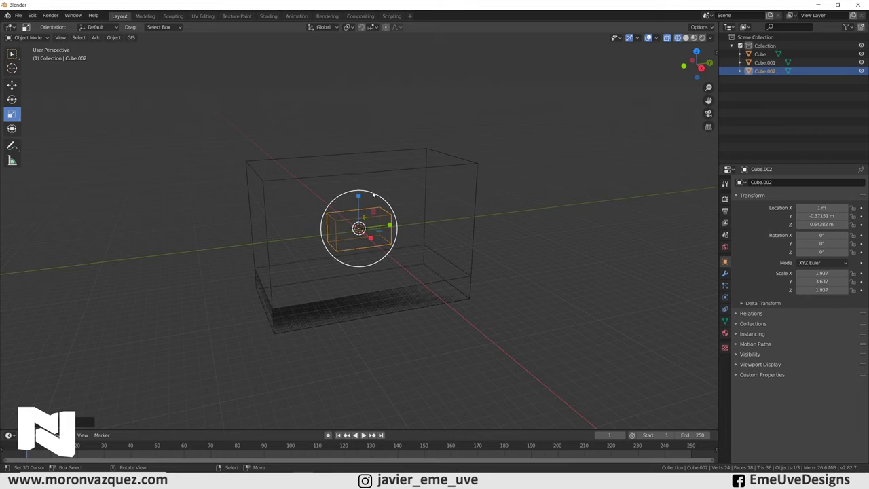
mouse_move(339, 203)
middle_mouse_down()
mouse_move(492, 257)
mouse_move(457, 241)
middle_mouse_up()
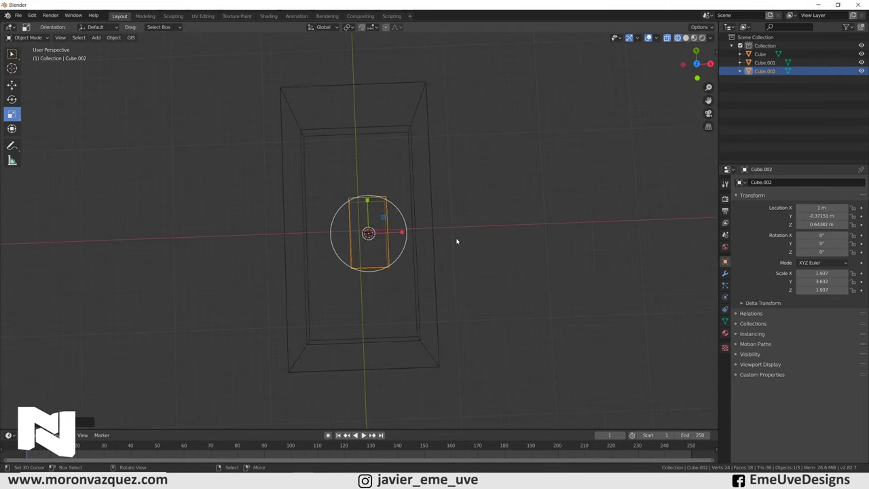
Reset the new cube's location, then move it to Y 10.575 m and Z 3.372 m
key("alt+g")
middle_click_drag(497, 217, 419, 161)
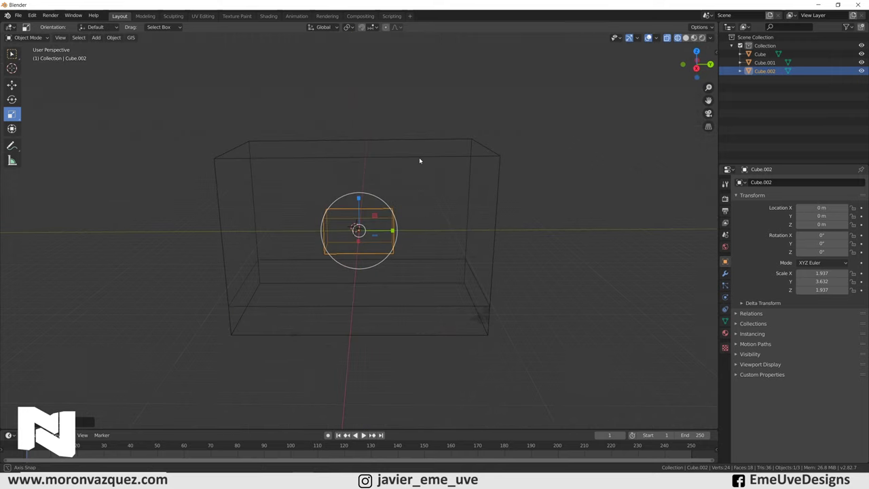
left_click(13, 84)
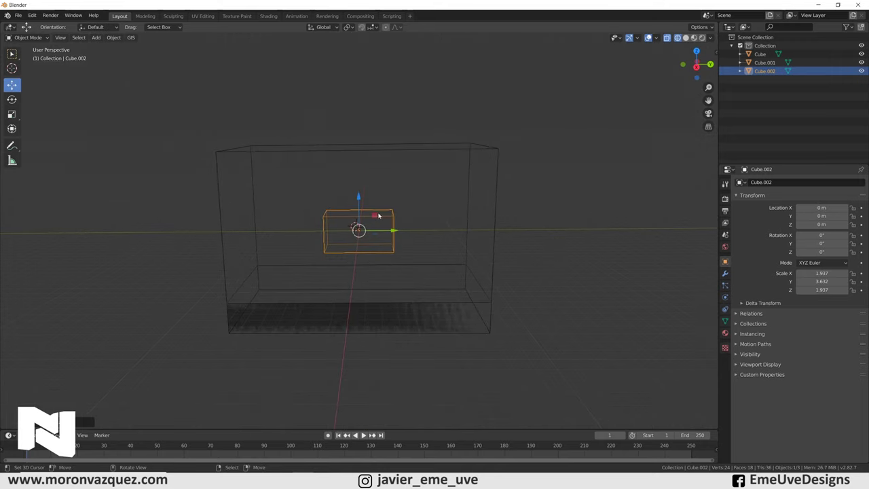
left_click_drag(400, 233, 496, 238)
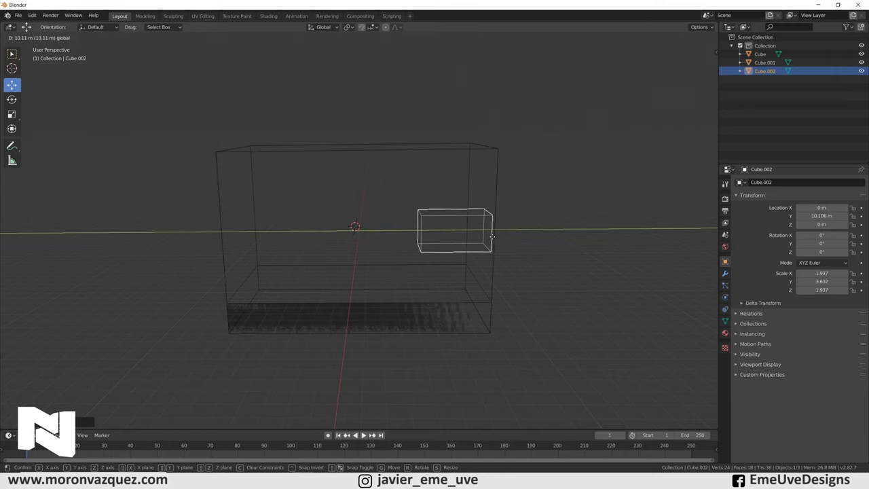
left_click_drag(495, 238, 499, 236)
left_click_drag(460, 198, 493, 189)
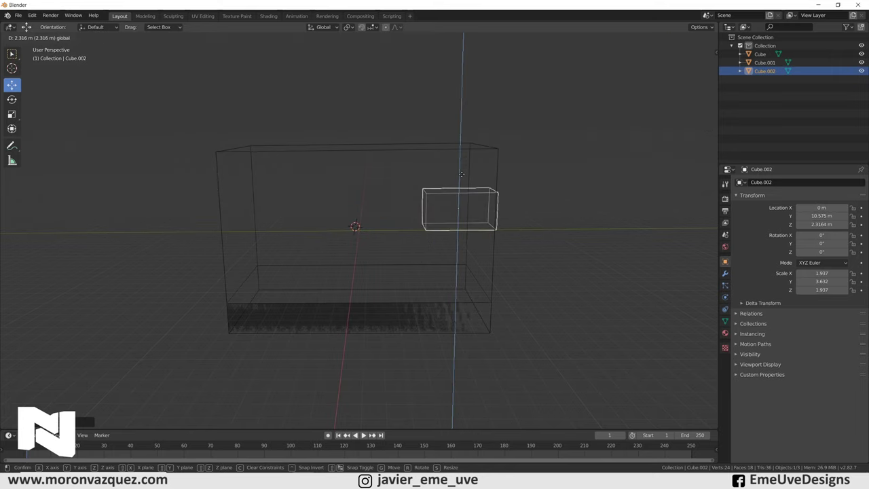
middle_click_drag(493, 189, 570, 190)
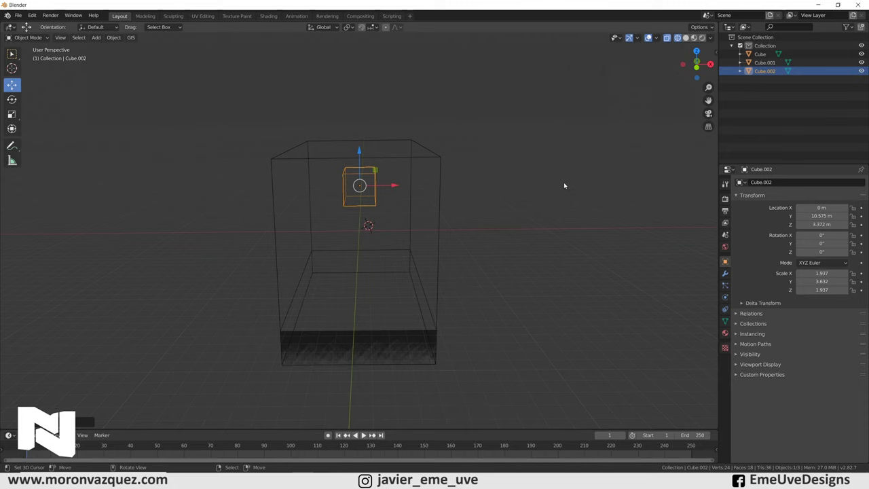
middle_click_drag(558, 184, 496, 182)
scroll(497, 193, "up", 2)
scroll(494, 206, "up", 2)
scroll(489, 200, "up", 2)
scroll(462, 194, "up", 1)
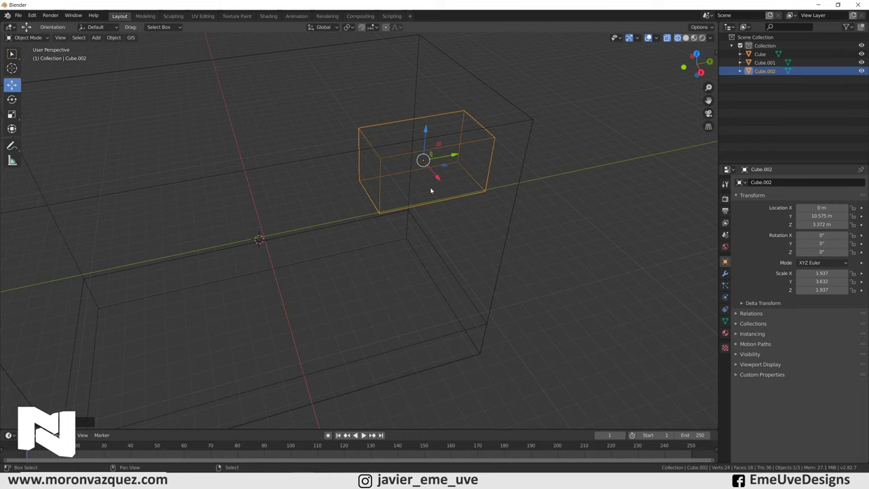
Duplicate the small box in place and narrow the copy to X scale 1.536
key("shift+d")
right_click(431, 187)
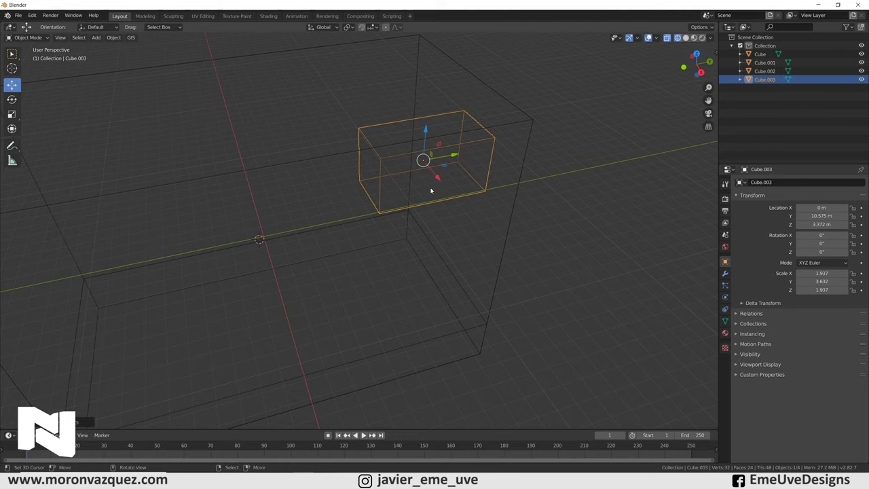
mouse_move(411, 133)
middle_mouse_down()
mouse_move(509, 175)
mouse_move(549, 163)
middle_mouse_up()
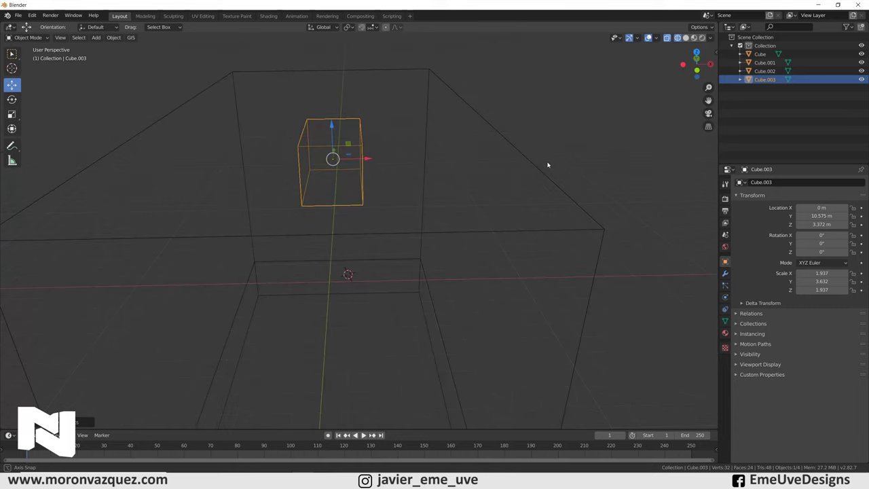
left_click(11, 114)
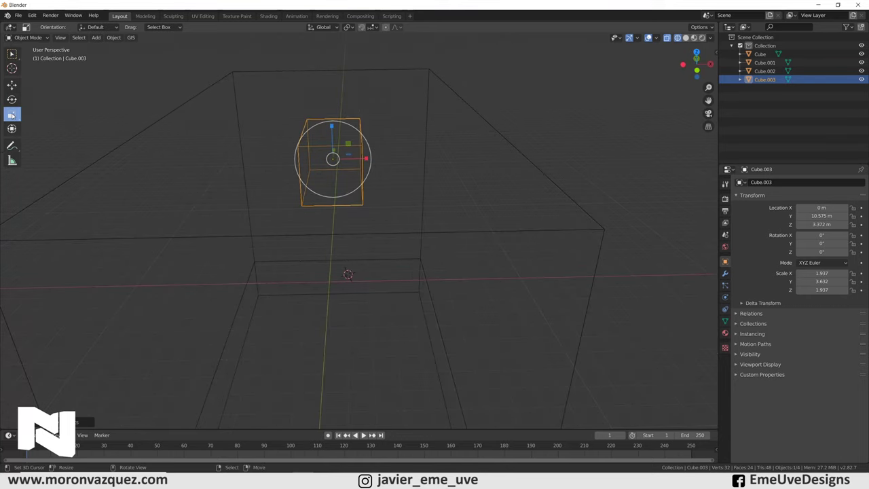
left_click_drag(366, 158, 364, 159)
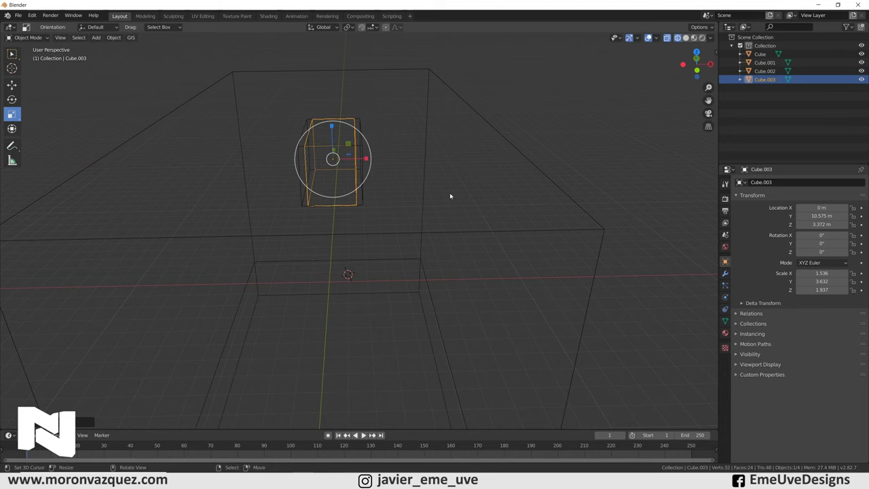
Raise the copy to Z 3.9127 and shift it along Y to 9.8515
key("KP_1")
scroll(366, 166, "up", 4)
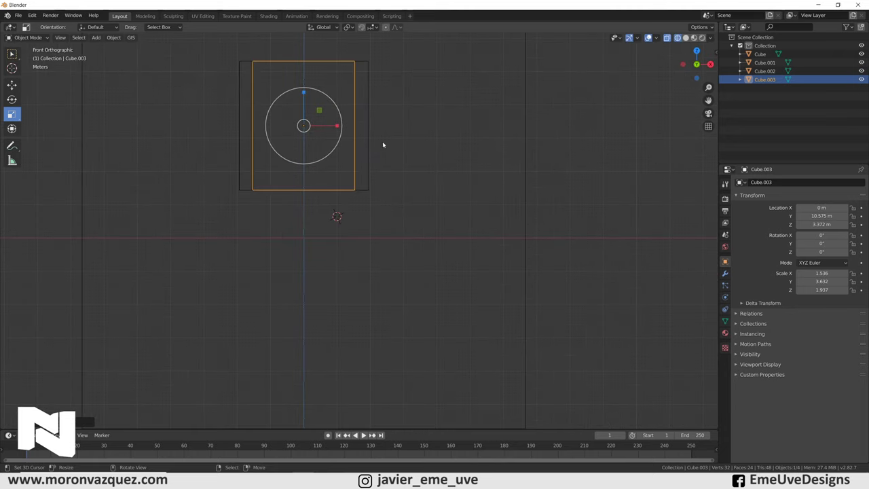
middle_click_drag(406, 148, 427, 210, "shift")
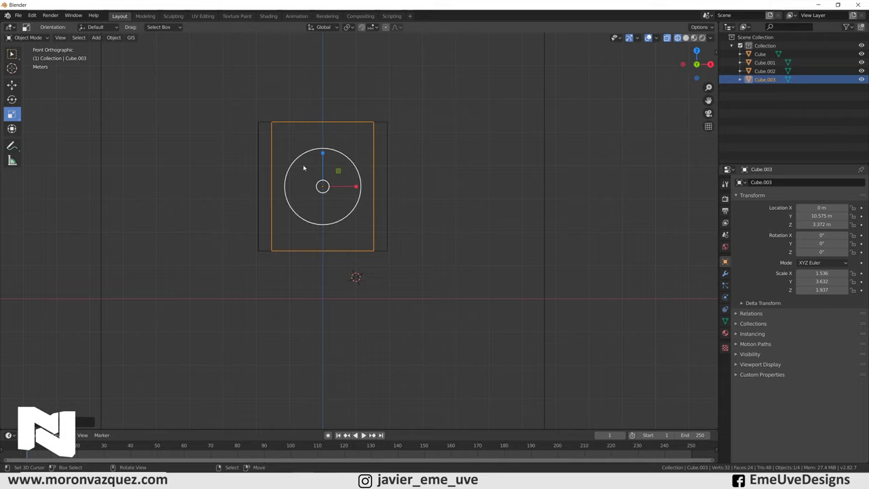
left_click(12, 84)
left_click_drag(325, 149, 340, 129)
key("KP_5")
middle_click_drag(473, 139, 543, 162)
key("g")
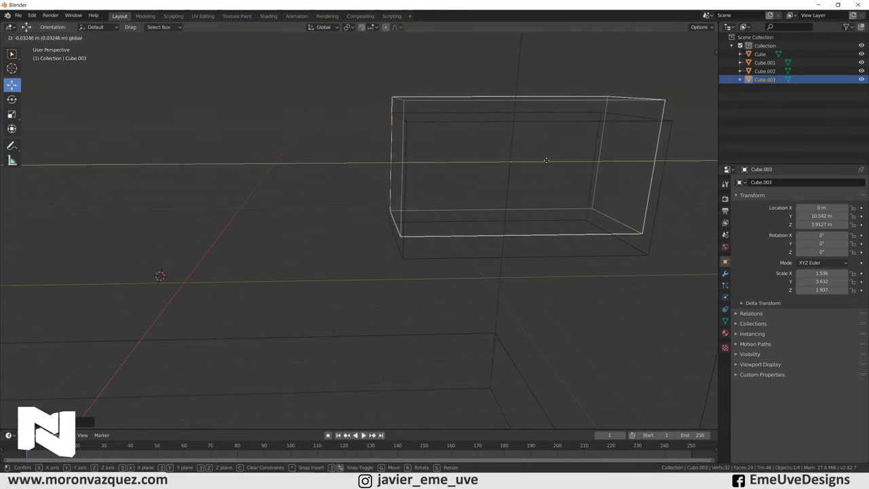
left_click(522, 161)
mouse_move(522, 160)
middle_mouse_down()
mouse_move(446, 131)
mouse_move(475, 143)
mouse_move(537, 133)
mouse_move(595, 148)
mouse_move(590, 159)
mouse_move(504, 133)
mouse_move(460, 132)
mouse_move(451, 144)
mouse_move(454, 133)
middle_mouse_up()
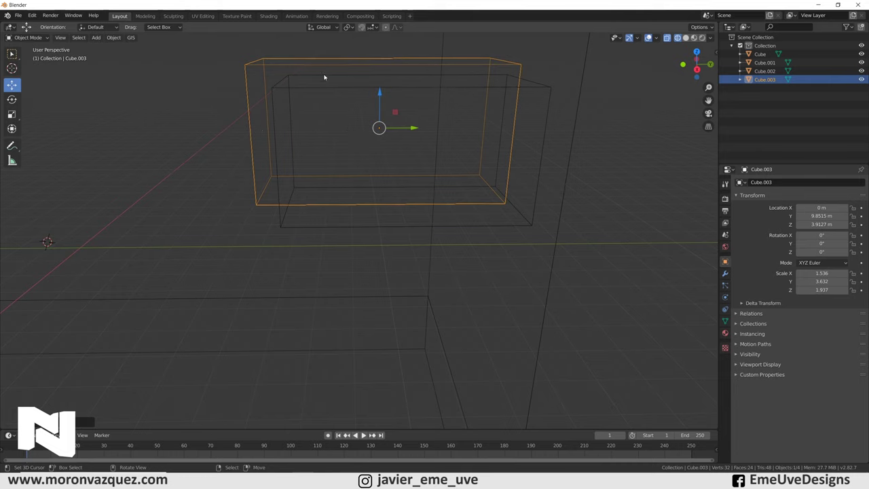
mouse_move(409, 88)
middle_mouse_down()
mouse_move(475, 97)
mouse_move(509, 89)
mouse_move(432, 97)
mouse_move(446, 86)
middle_mouse_up()
scroll(411, 121, "down", 3)
scroll(402, 129, "down", 1)
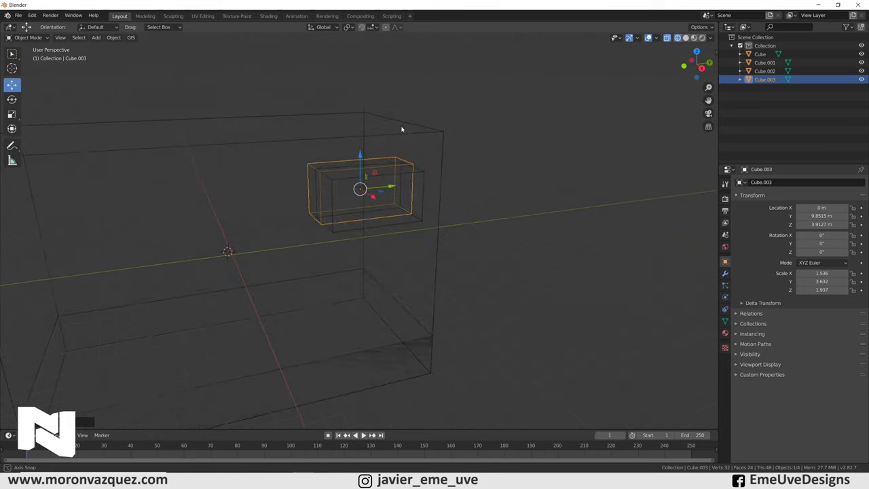
Apply a Difference Boolean on Cube.002 with Cube.003 as the cutter
left_click(329, 171)
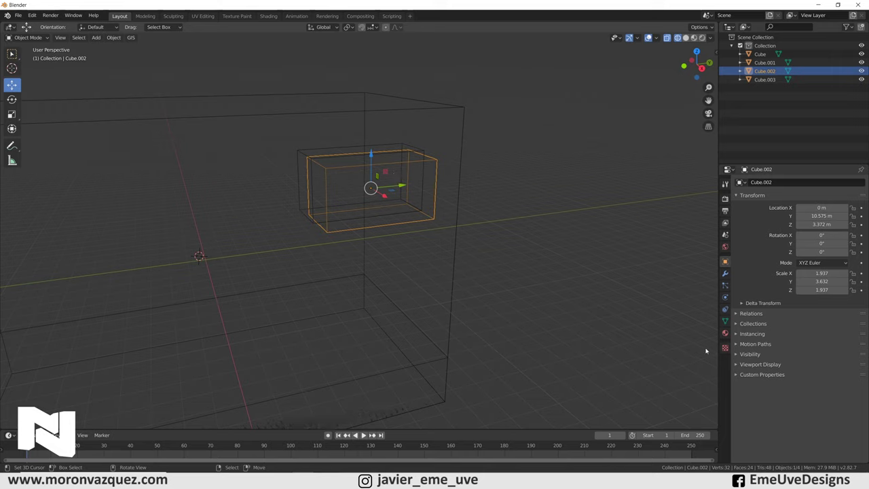
left_click(724, 274)
left_click(755, 183)
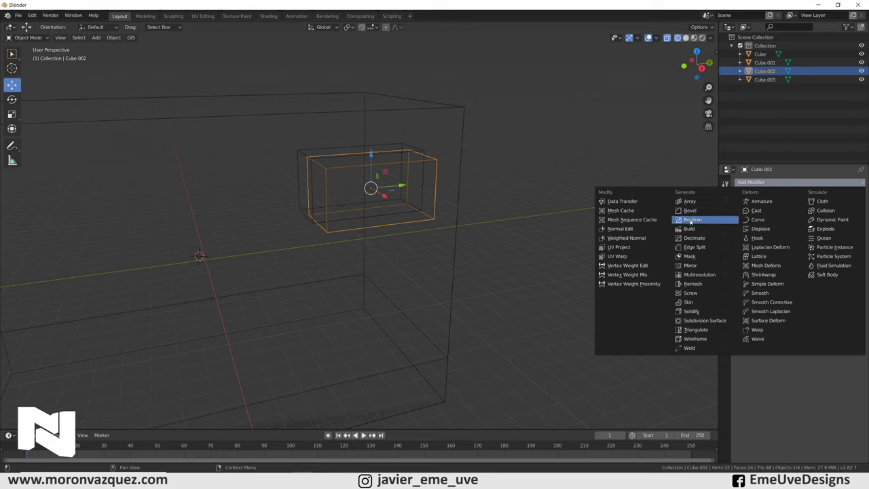
left_click(691, 220)
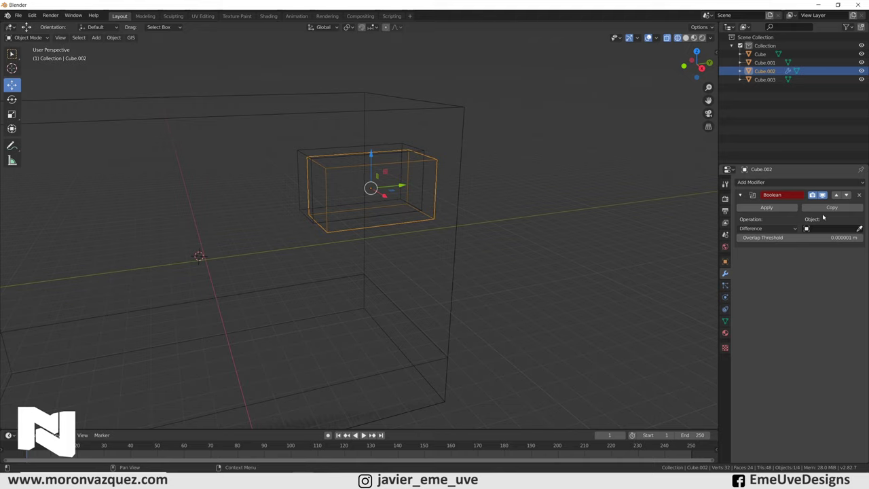
left_click(859, 228)
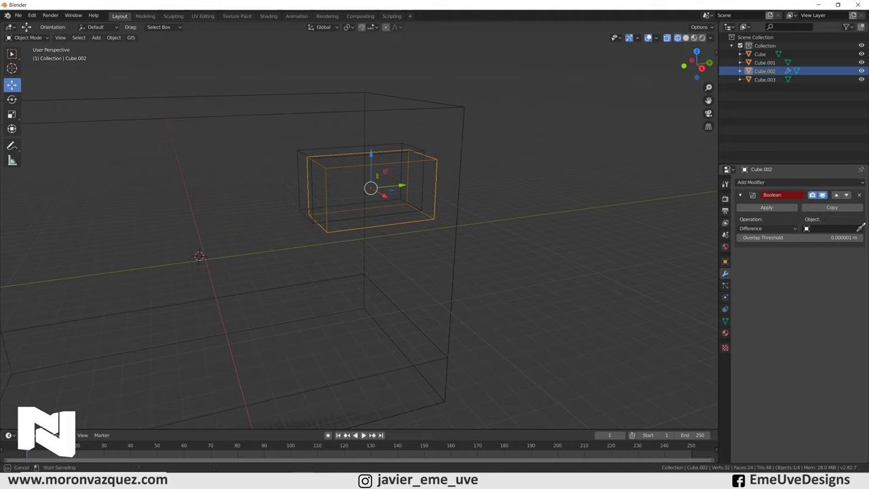
left_click(334, 143)
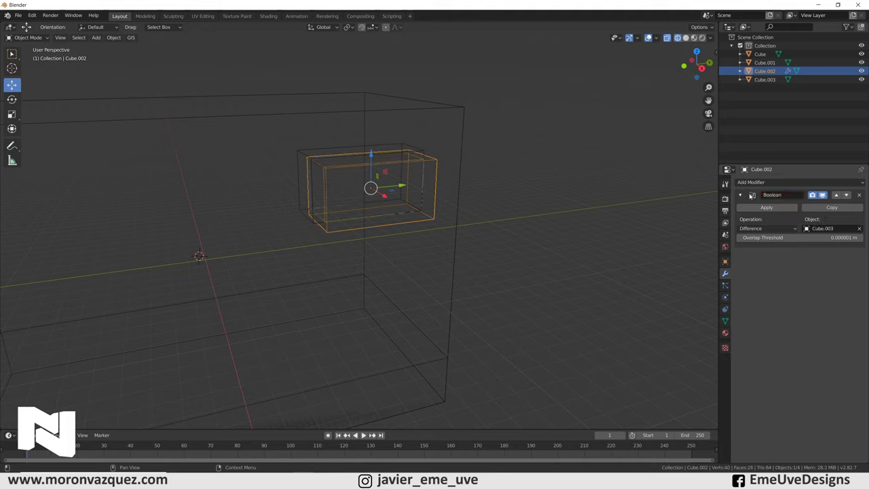
left_click(768, 208)
Delete the cutter Cube.003 and reselect the hollowed small box
left_click(322, 152)
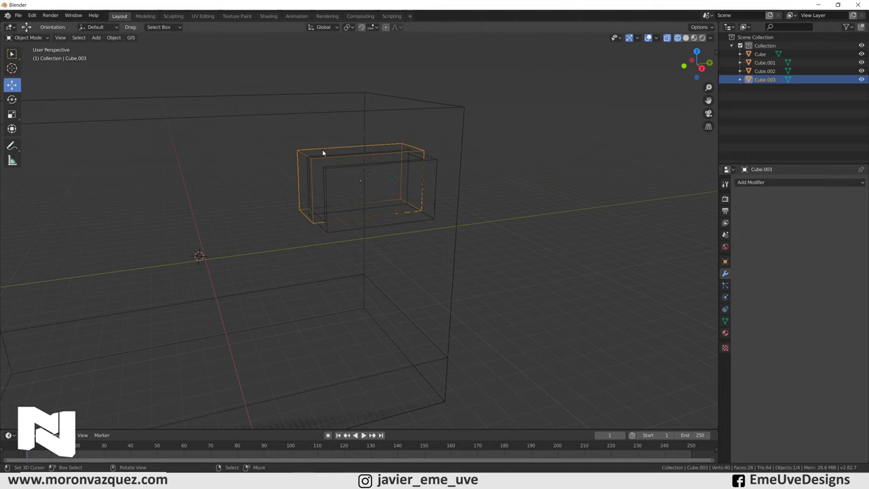
key("Delete")
mouse_move(322, 152)
middle_mouse_down()
mouse_move(419, 192)
mouse_move(311, 161)
mouse_move(330, 176)
mouse_move(409, 158)
middle_mouse_up()
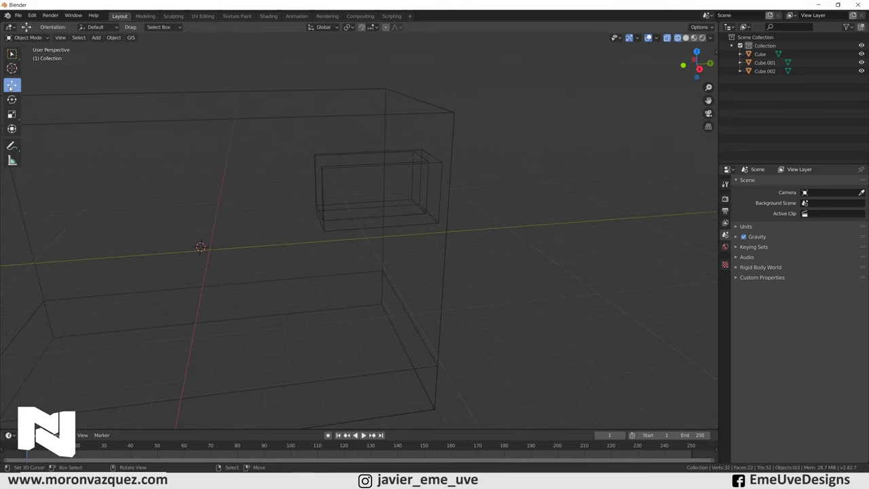
left_click(337, 167)
From the right orthographic view, move Cube.002 along Y and Z against the container's top and side wall
key("KP_3")
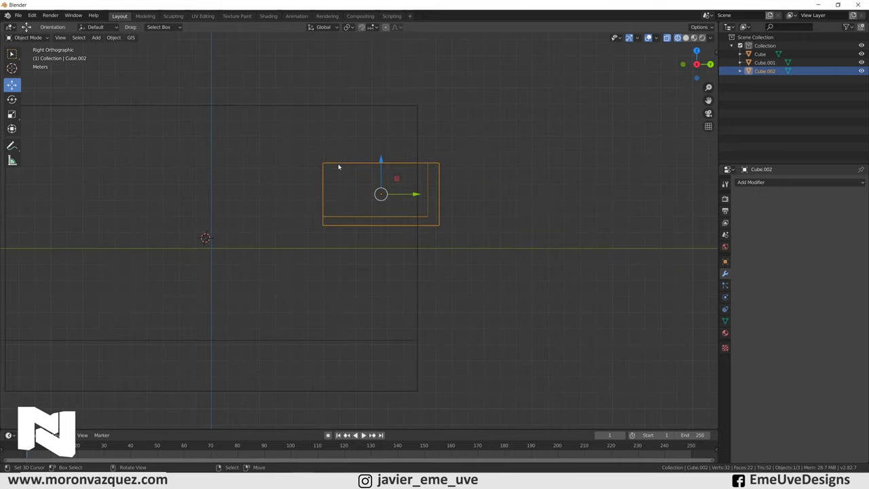
left_click_drag(417, 192, 396, 192)
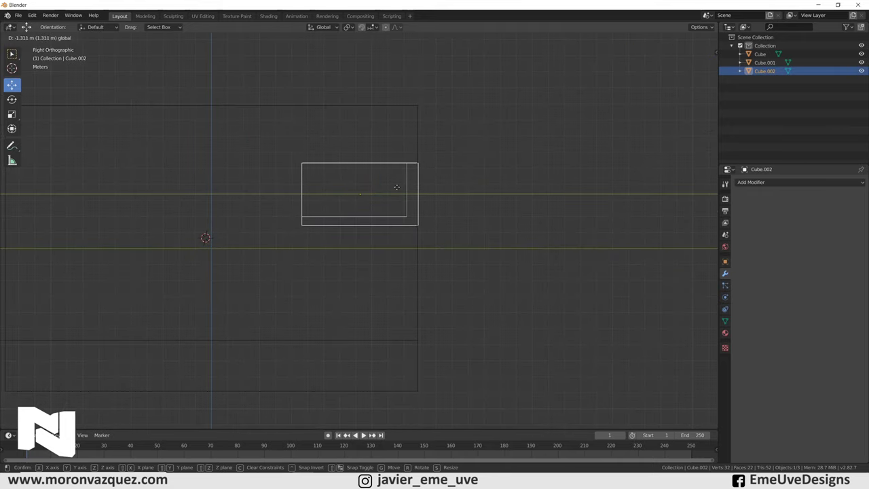
left_click_drag(363, 163, 395, 136)
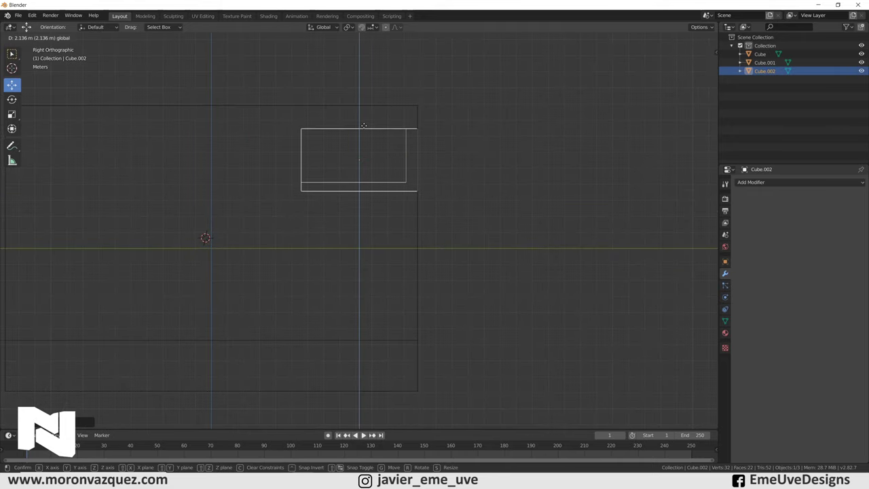
mouse_move(395, 136)
middle_mouse_down()
mouse_move(545, 200)
mouse_move(493, 184)
mouse_move(274, 161)
middle_mouse_up()
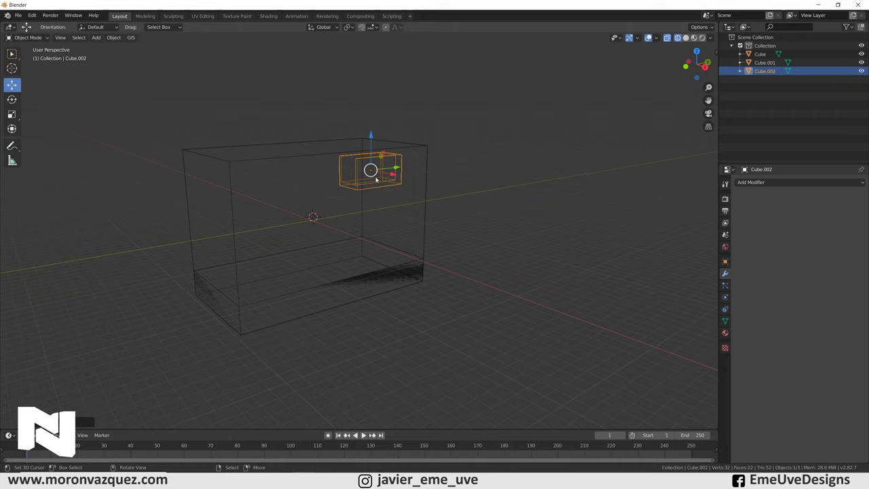
middle_click_drag(376, 179, 361, 181)
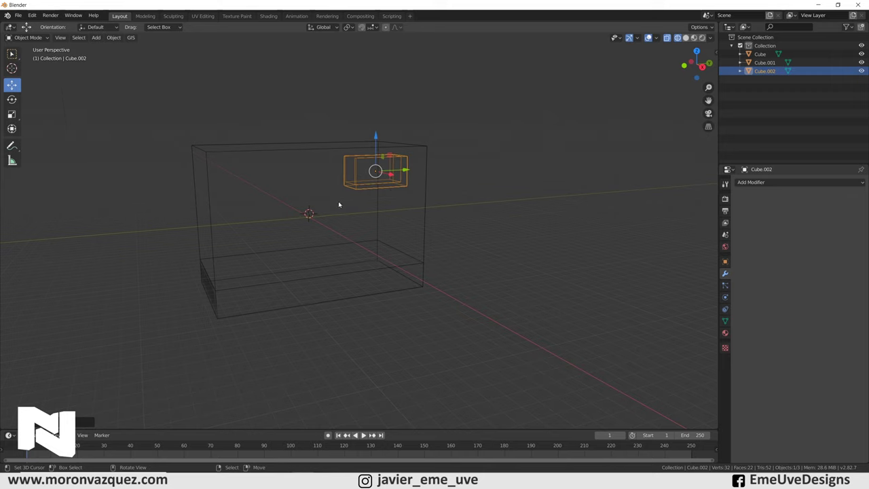
scroll(338, 201, "up", 4)
mouse_move(359, 159)
middle_mouse_down()
mouse_move(389, 177)
mouse_move(360, 106)
middle_mouse_up()
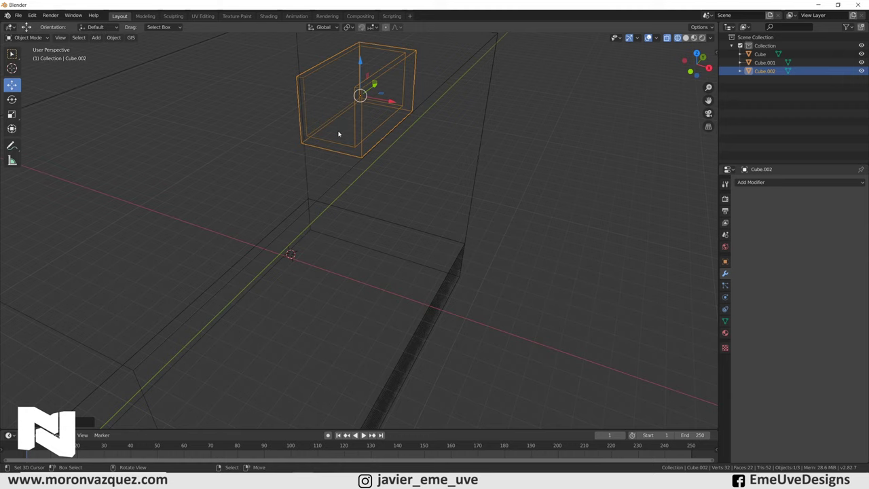
key("shift+a")
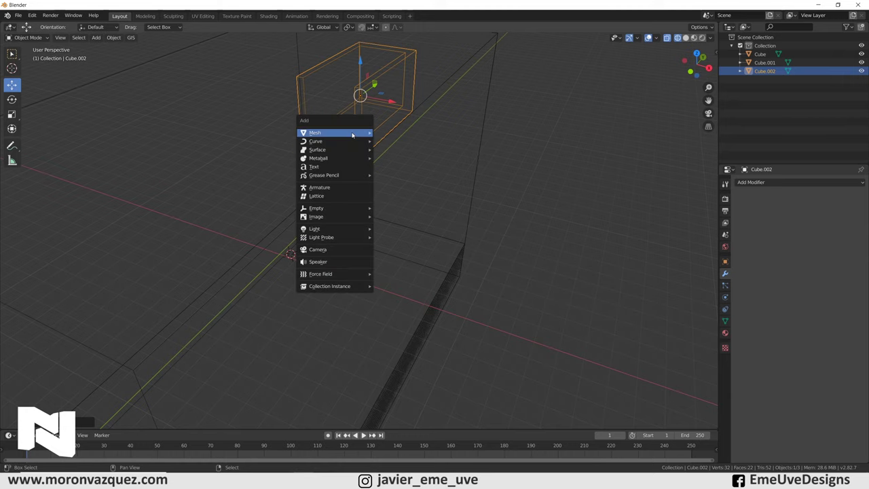
Add a new cube, flatten it along Z, and reset its location to the origin
left_click(391, 142)
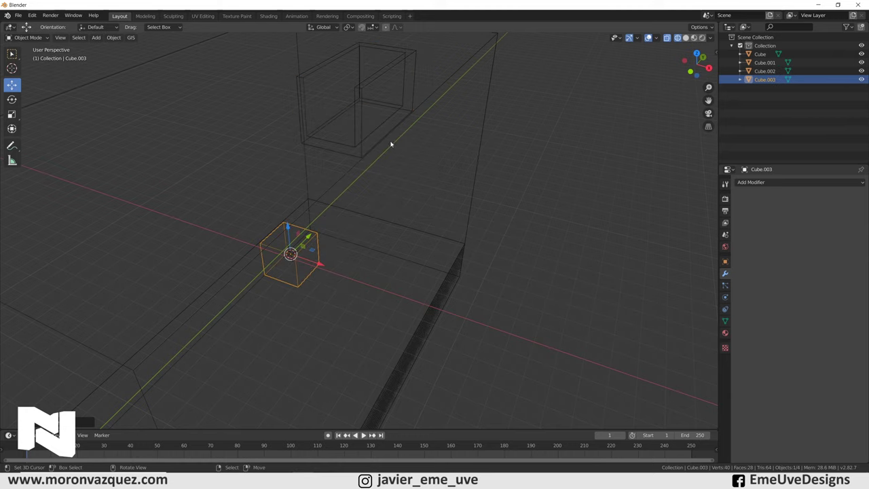
scroll(360, 214, "up", 3)
mouse_move(361, 213)
middle_mouse_down()
mouse_move(346, 223)
mouse_move(361, 188)
middle_mouse_up()
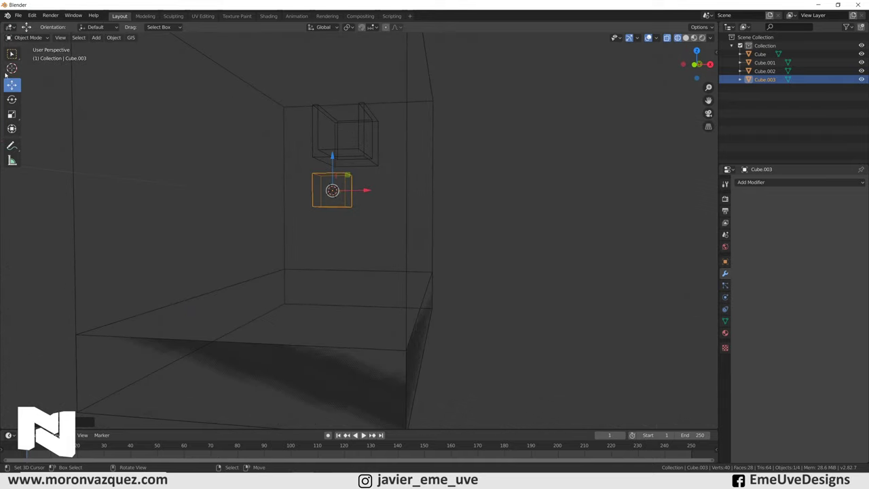
left_click(12, 113)
left_click_drag(333, 159, 332, 183)
middle_click_drag(413, 184, 421, 213)
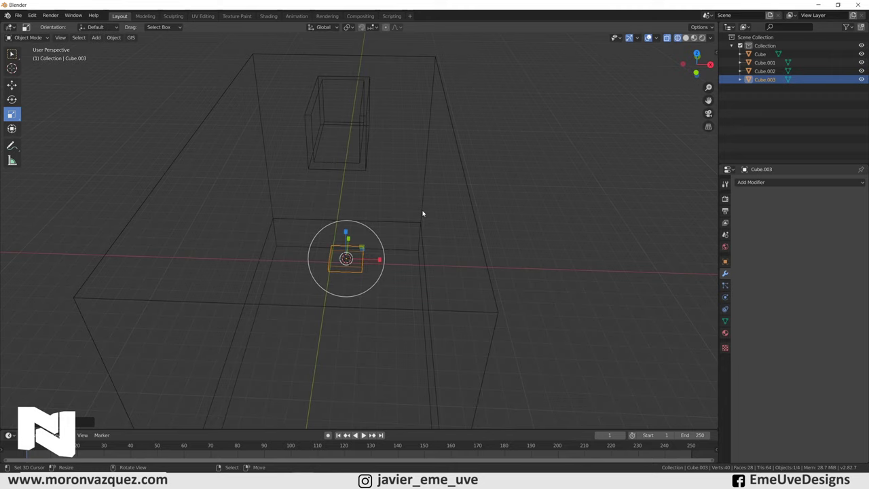
key("alt+g")
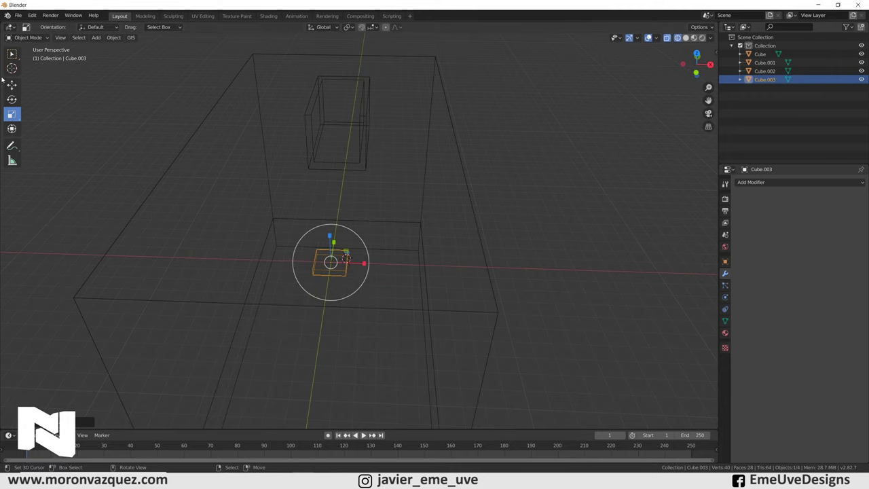
Raise Cube.003 inside the shell and slide it into the window opening
left_click(12, 84)
key("KP_1")
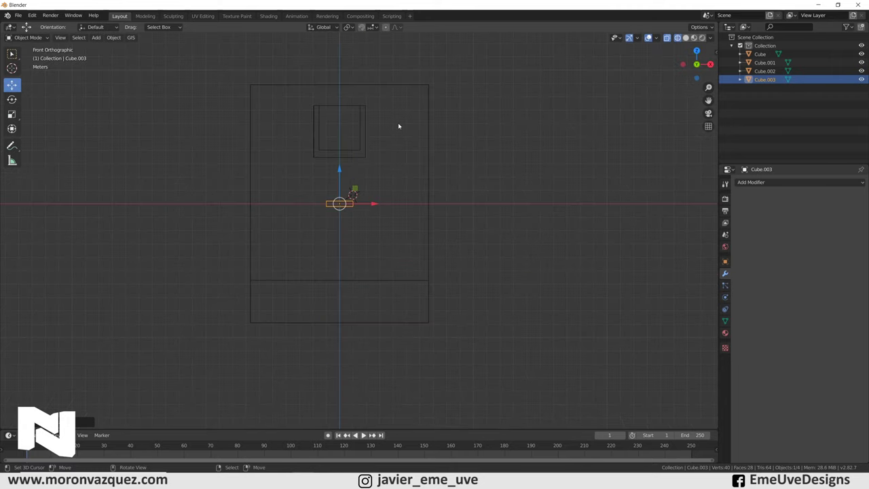
left_click_drag(339, 171, 346, 114)
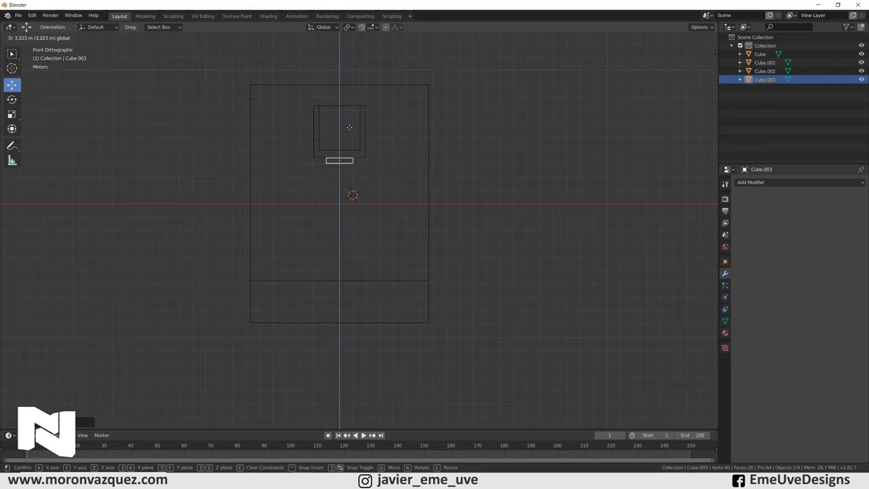
scroll(345, 149, "up", 1)
scroll(344, 116, "up", 1)
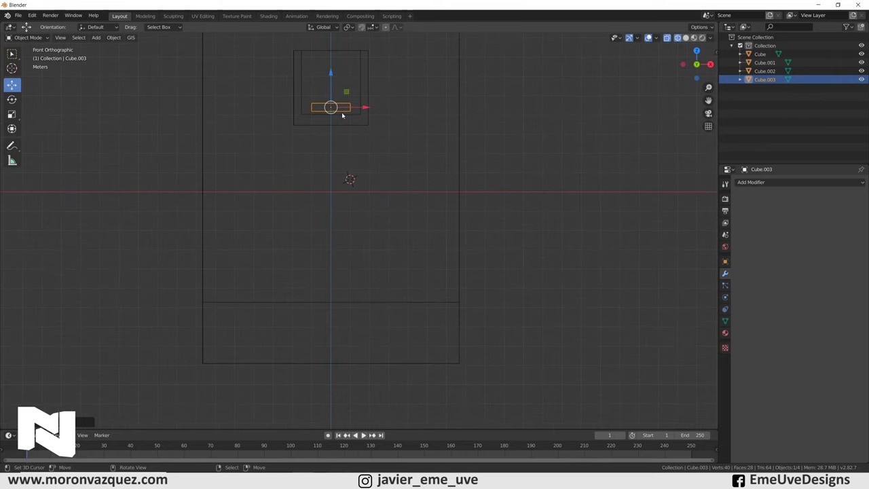
middle_click_drag(348, 120, 317, 156, "shift")
left_click_drag(324, 124, 324, 112)
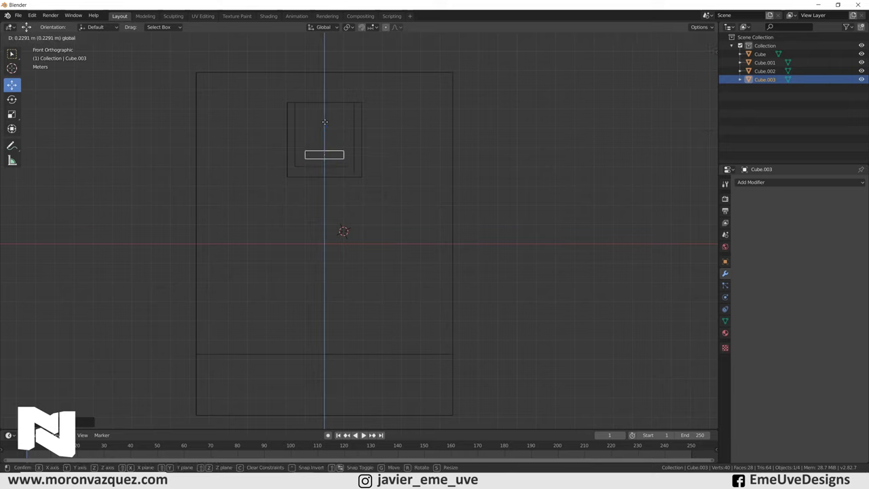
key("KP_3")
left_click_drag(275, 146, 482, 147)
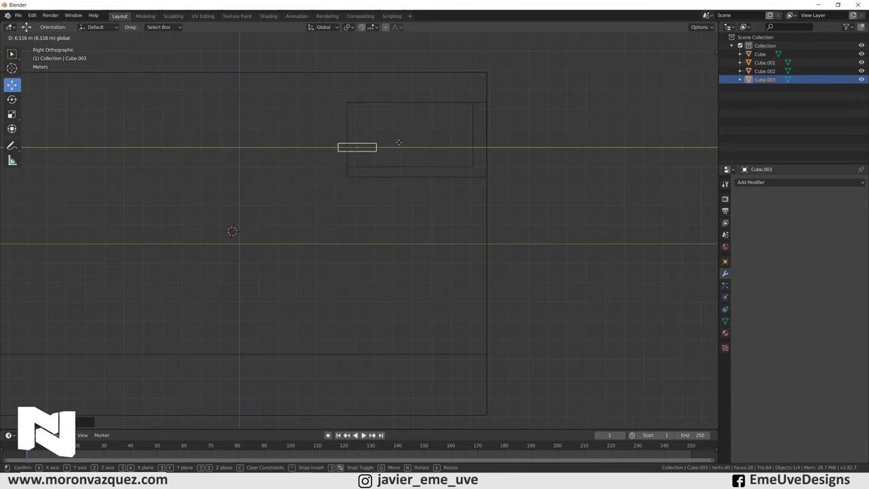
mouse_move(482, 146)
middle_mouse_down()
mouse_move(529, 153)
mouse_move(545, 181)
mouse_move(403, 256)
mouse_move(419, 229)
mouse_move(411, 224)
middle_mouse_up()
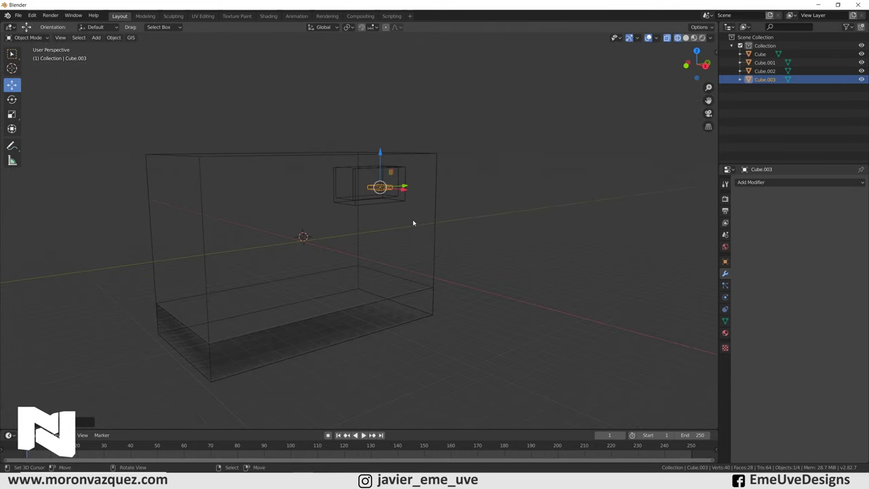
Check Cube.003's alignment in front and right views, then return to perspective
key("KP_1")
key("KP_3")
key("KP_1")
key("KP_3")
key("KP_1")
key("KP_3")
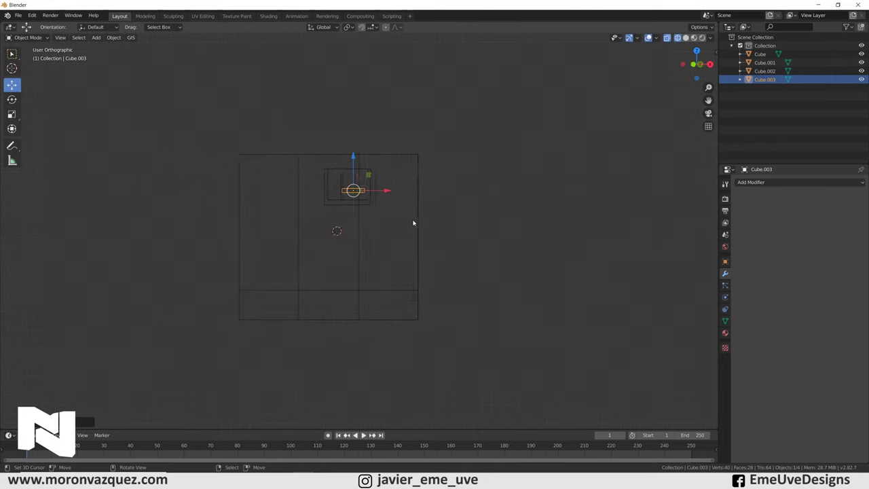
mouse_move(446, 108)
middle_mouse_down()
mouse_move(413, 215)
mouse_move(461, 216)
mouse_move(417, 219)
mouse_move(442, 194)
mouse_move(395, 188)
middle_mouse_up()
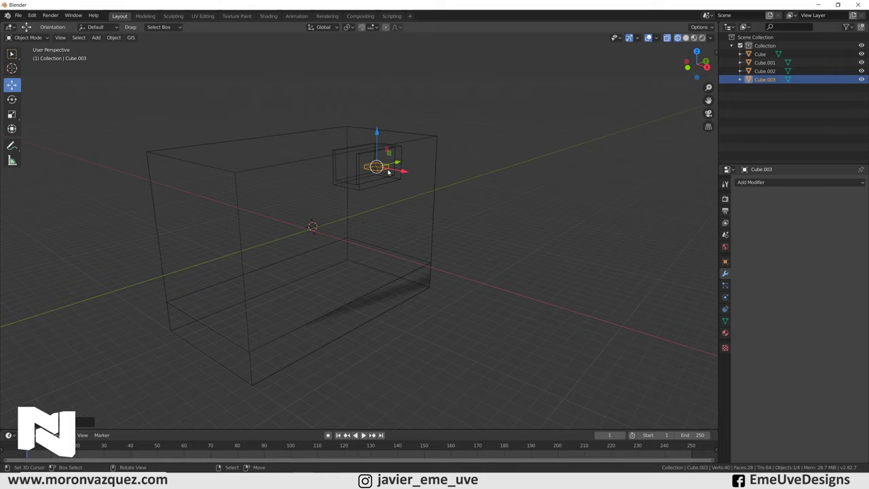
mouse_move(407, 169)
middle_mouse_down()
mouse_move(491, 205)
mouse_move(482, 196)
middle_mouse_up()
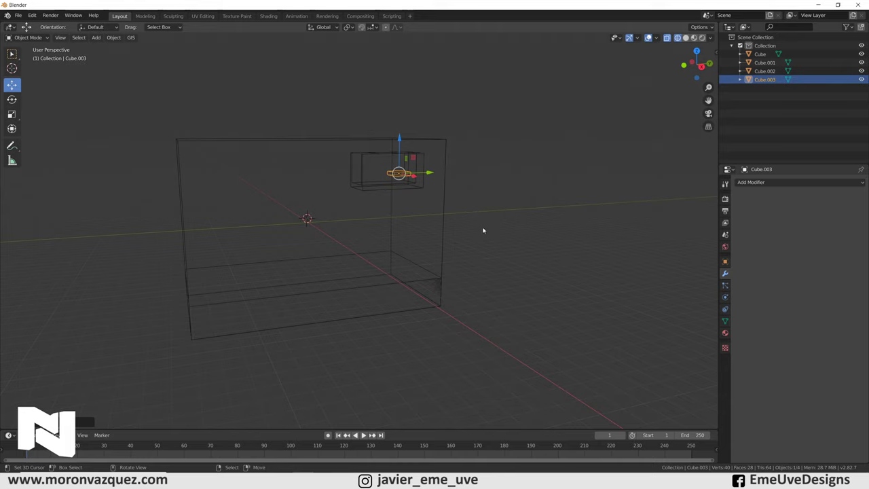
Give the outer Cube Fluid physics as a Liquid Domain with Time Scale 1.000
left_click(307, 144)
middle_click_drag(489, 208, 541, 235)
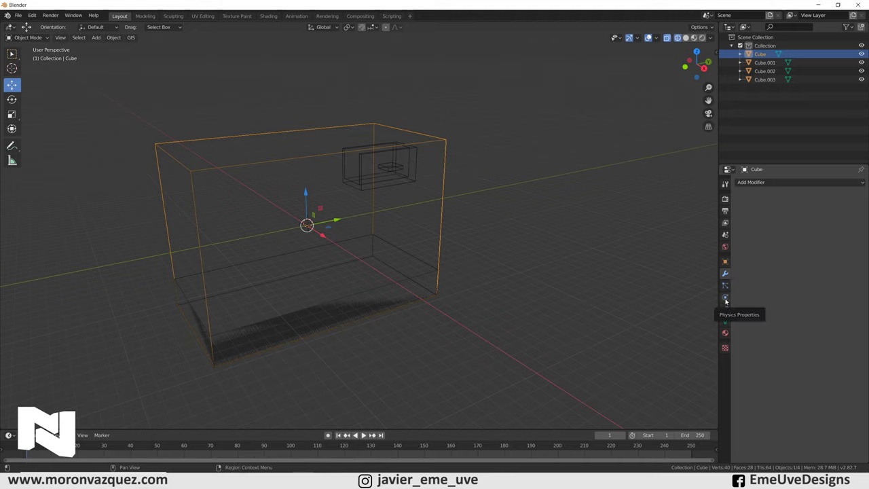
left_click(725, 299)
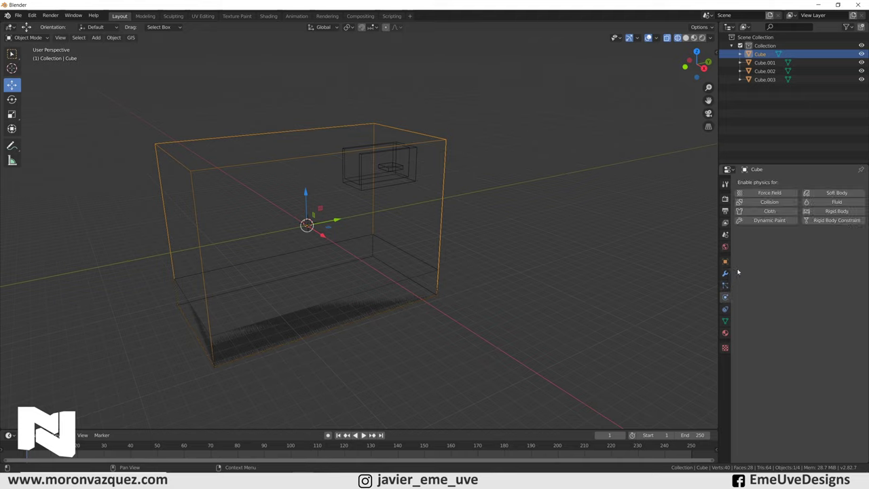
left_click(821, 205)
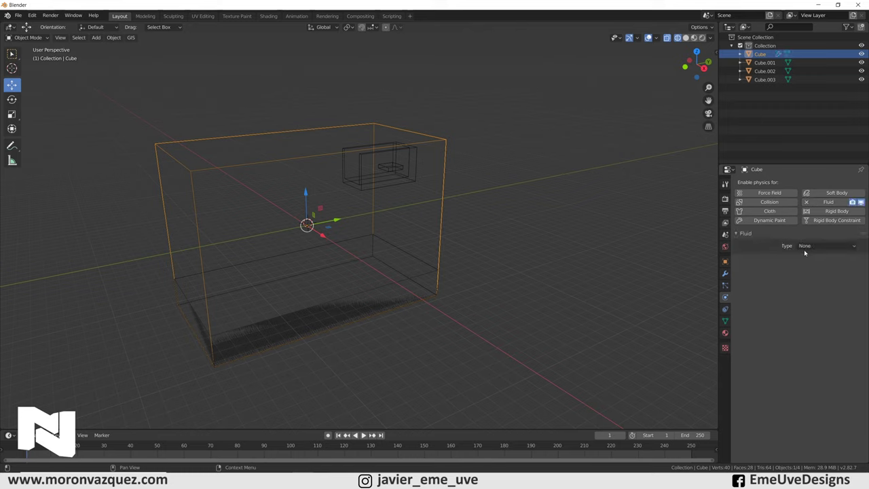
left_click(805, 247)
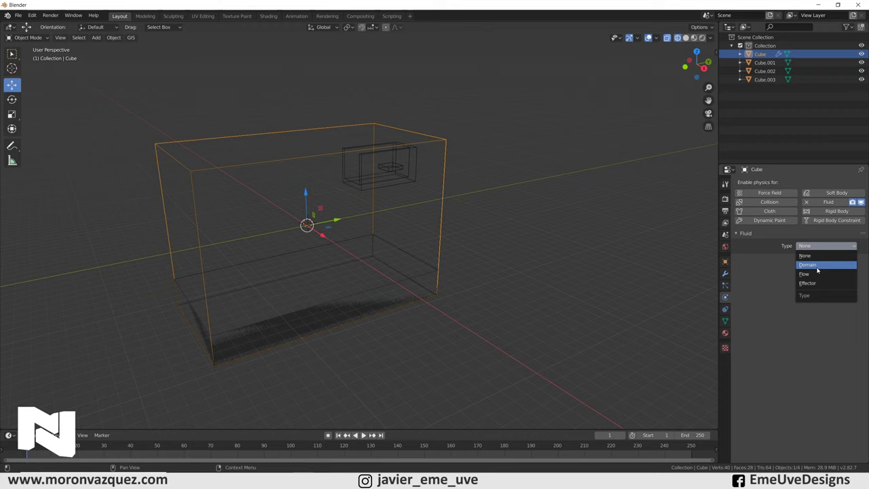
left_click(817, 266)
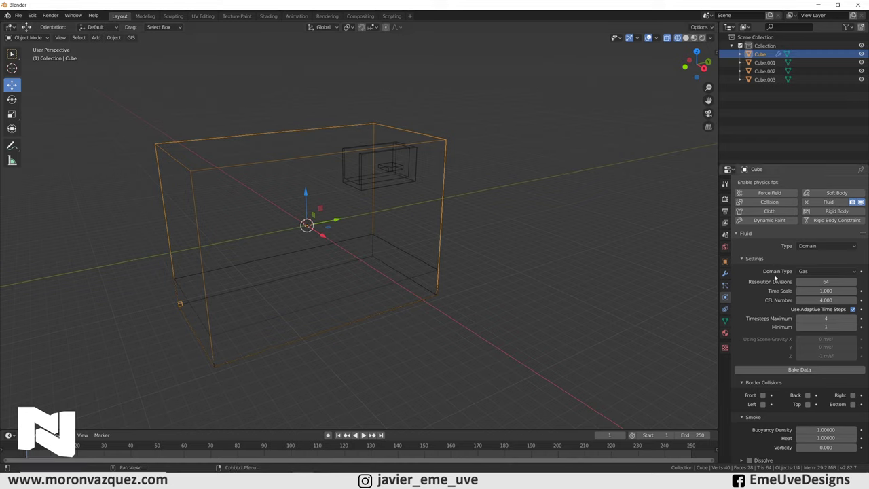
left_click(807, 271)
left_click(819, 291)
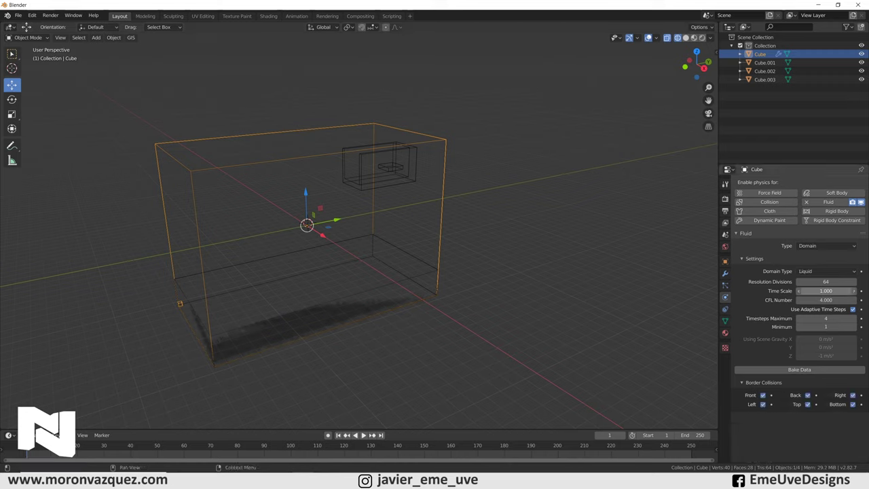
left_click(818, 291)
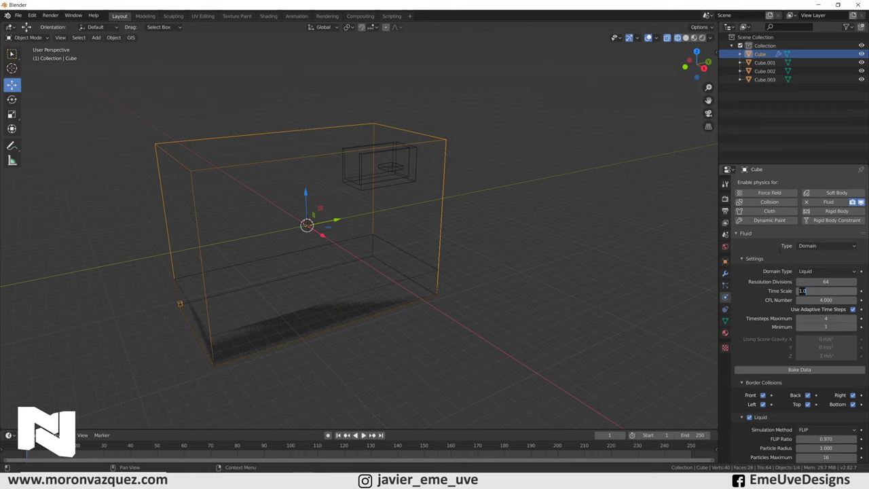
key("Return")
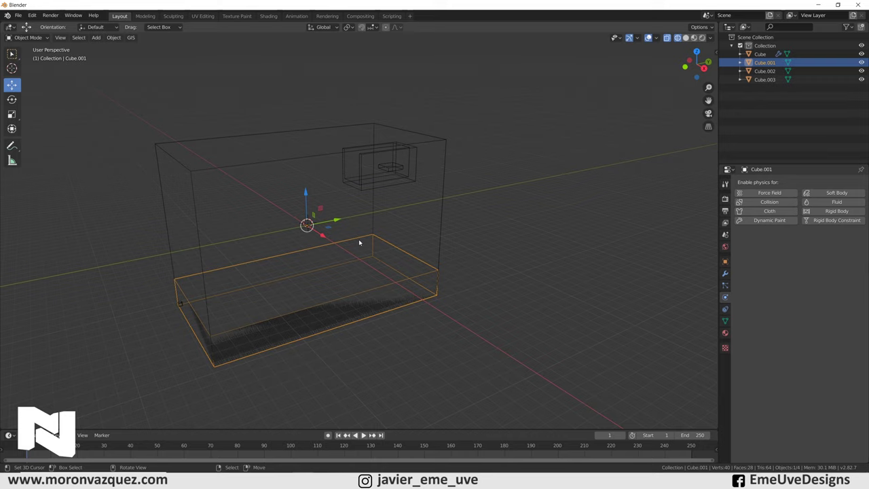
Give Cube.001 Fluid physics as a Liquid Flow object, then select Cube.003 inside the window
left_click(834, 202)
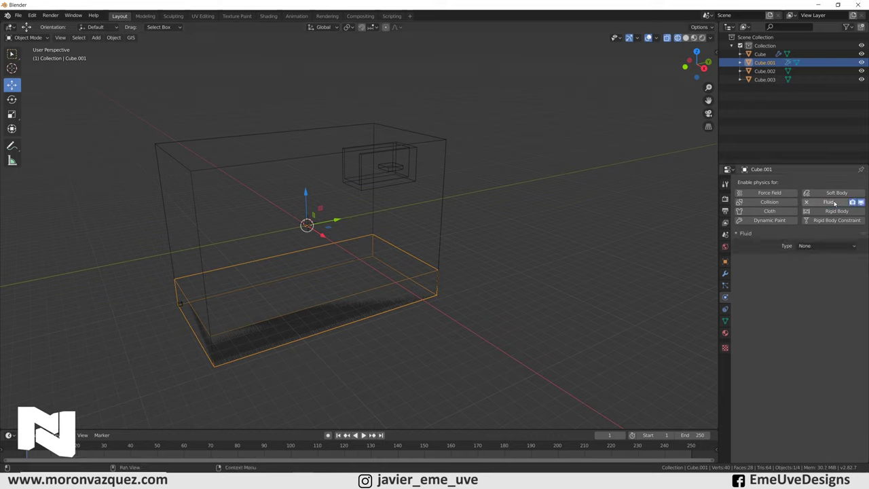
left_click(810, 248)
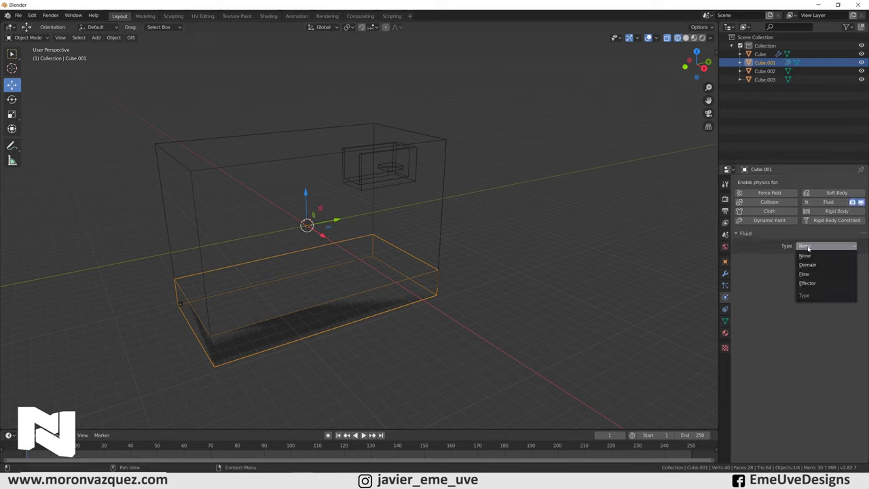
left_click(812, 274)
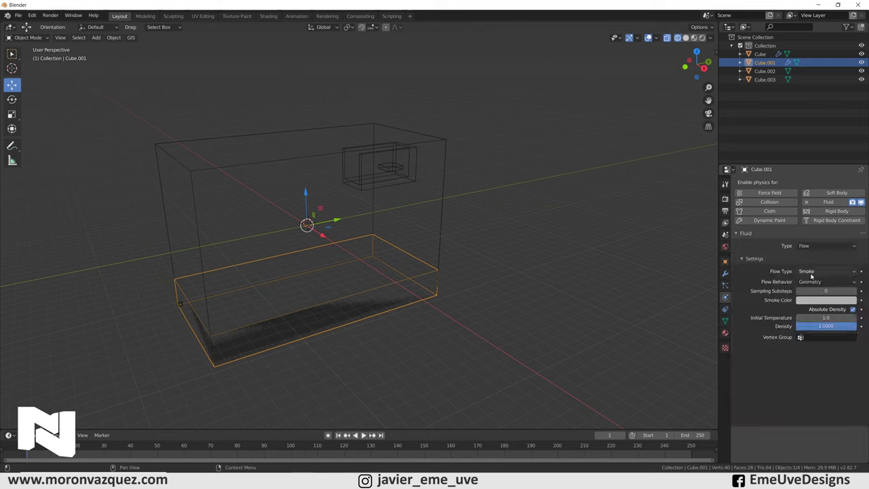
left_click(823, 272)
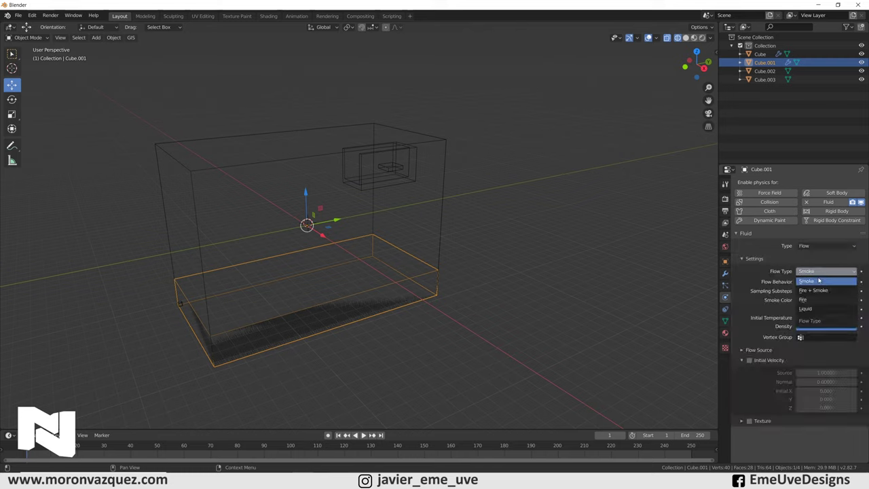
left_click(812, 309)
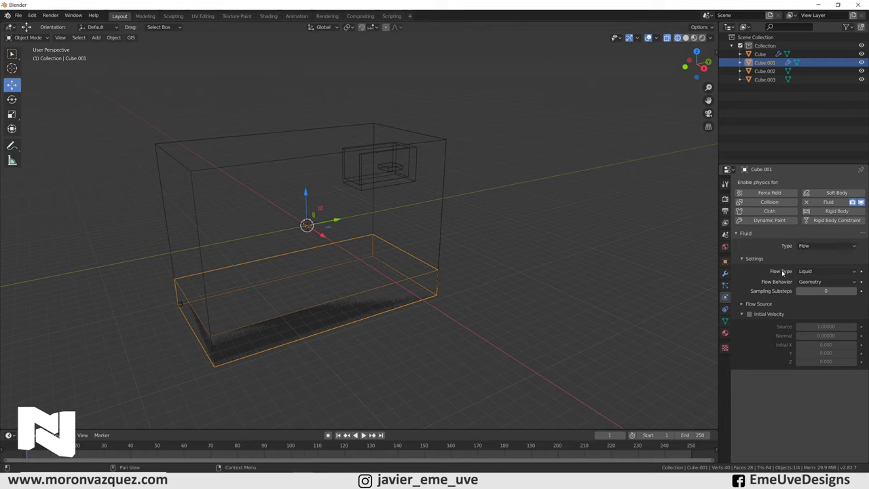
left_click(814, 246)
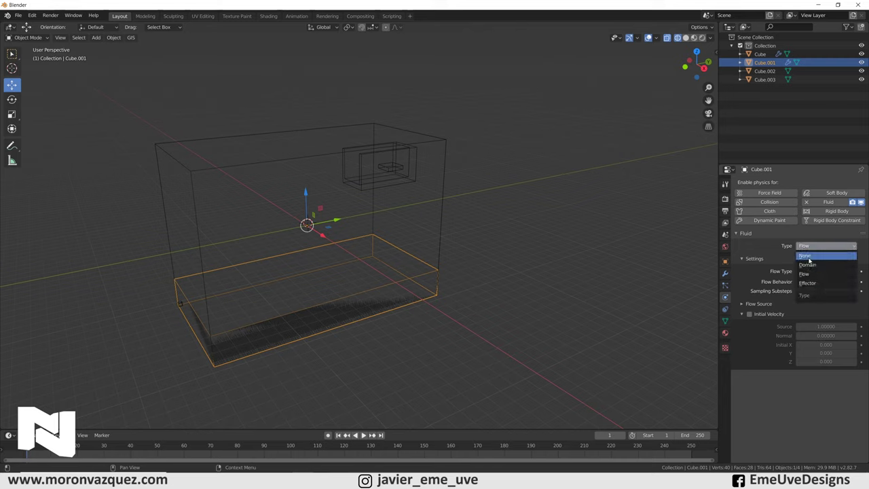
left_click(808, 272)
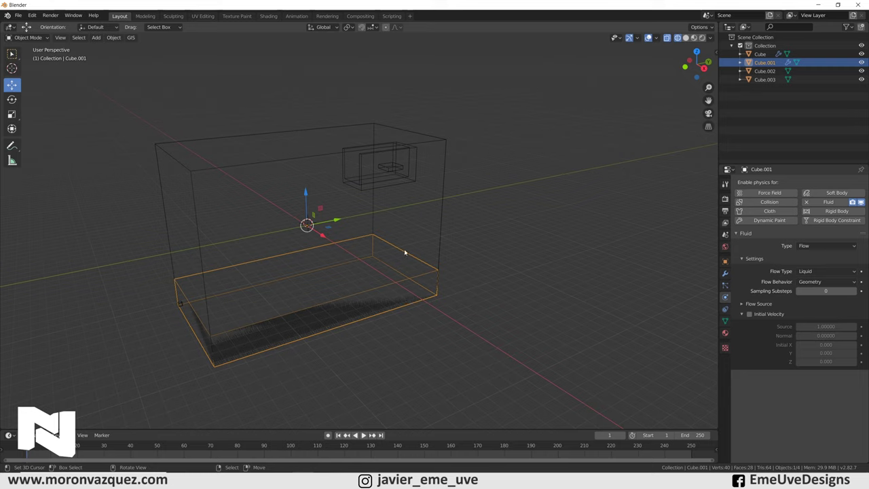
left_click(389, 171)
left_click(387, 170)
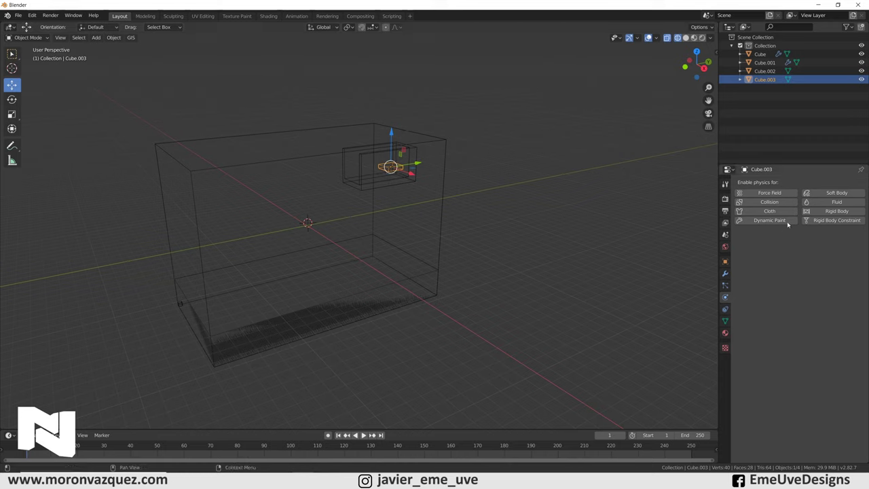
Make Cube.003 a Liquid fluid Flow with Inflow behavior and Initial Velocity enabled
left_click(832, 201)
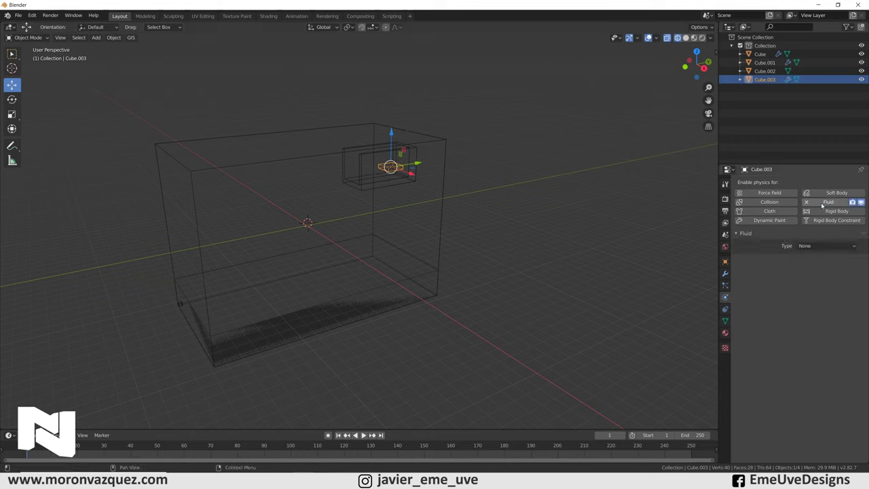
left_click(801, 247)
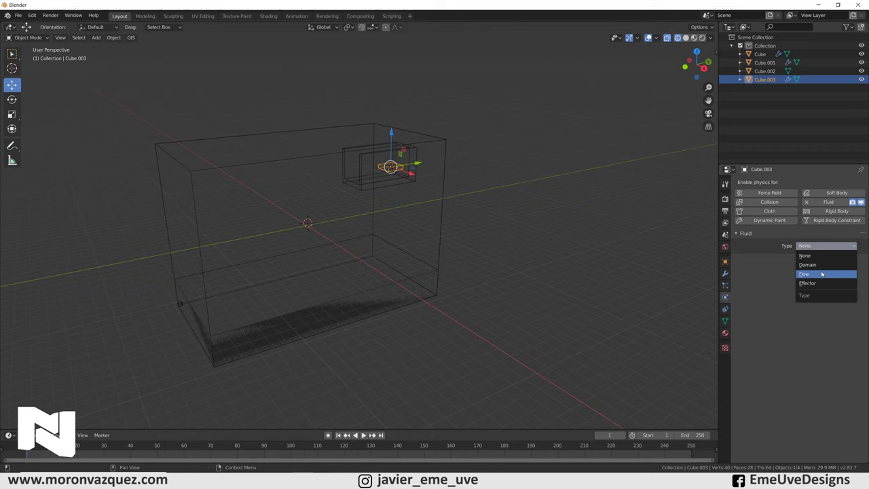
left_click(822, 273)
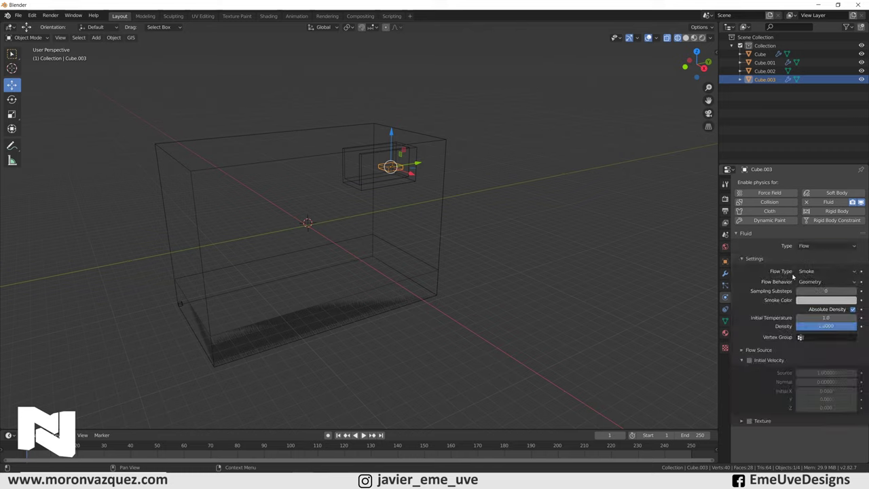
left_click(811, 271)
left_click(818, 312)
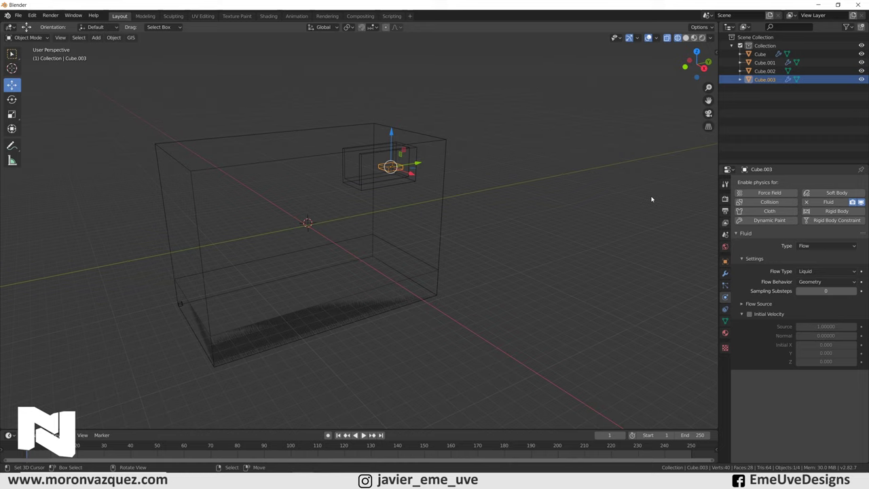
left_click(813, 284)
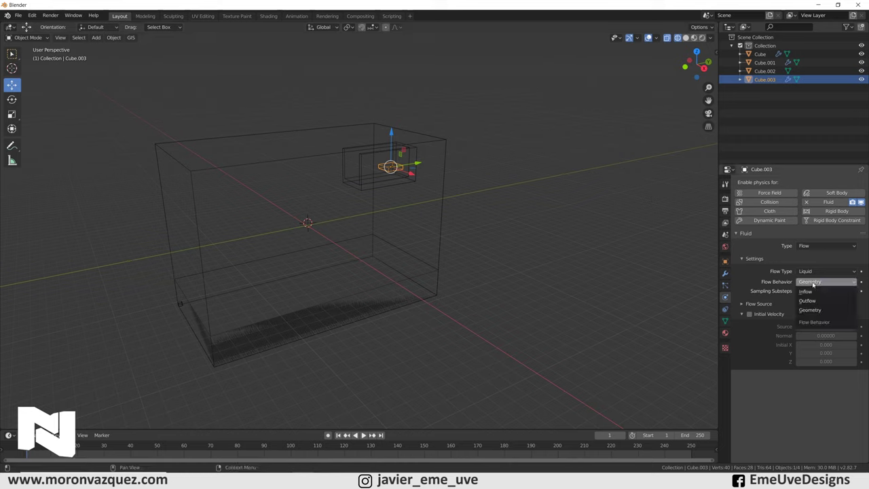
left_click(818, 292)
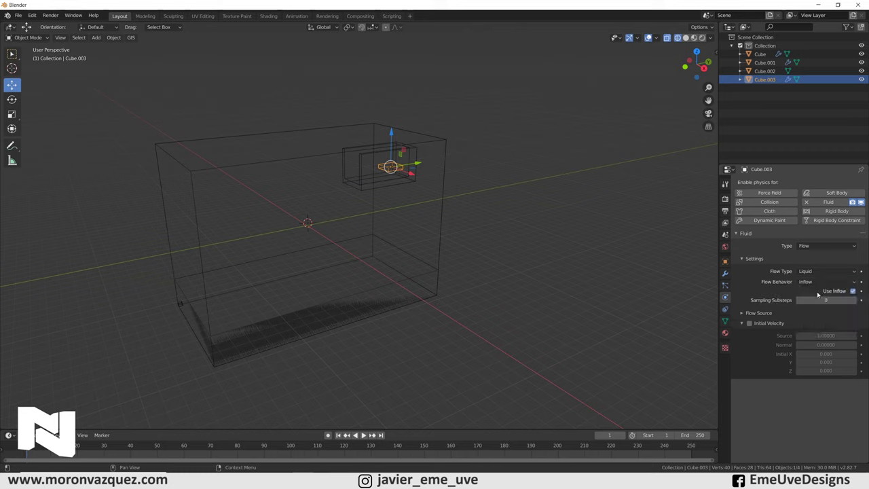
left_click(750, 323)
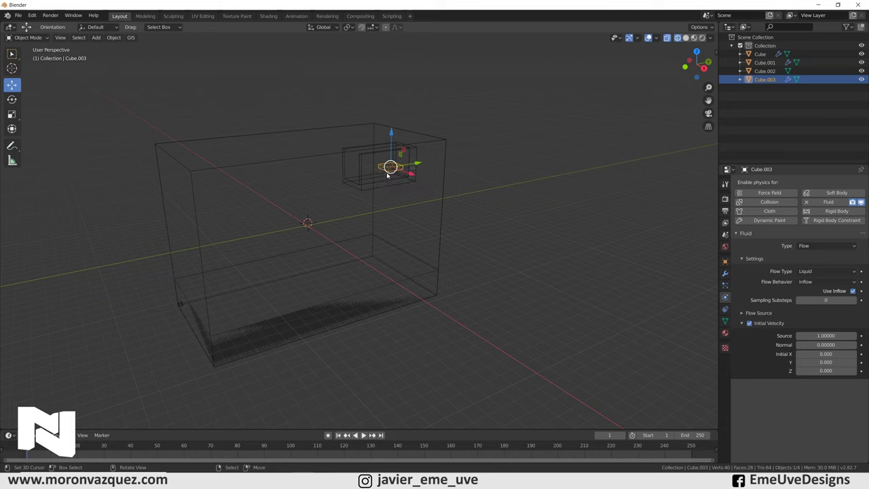
Orbit to a lower, more frontal view and select the window frame Cube.002
mouse_move(366, 200)
middle_mouse_down()
mouse_move(403, 194)
mouse_move(378, 187)
middle_mouse_up()
scroll(381, 186, "up", 2)
scroll(366, 179, "up", 2)
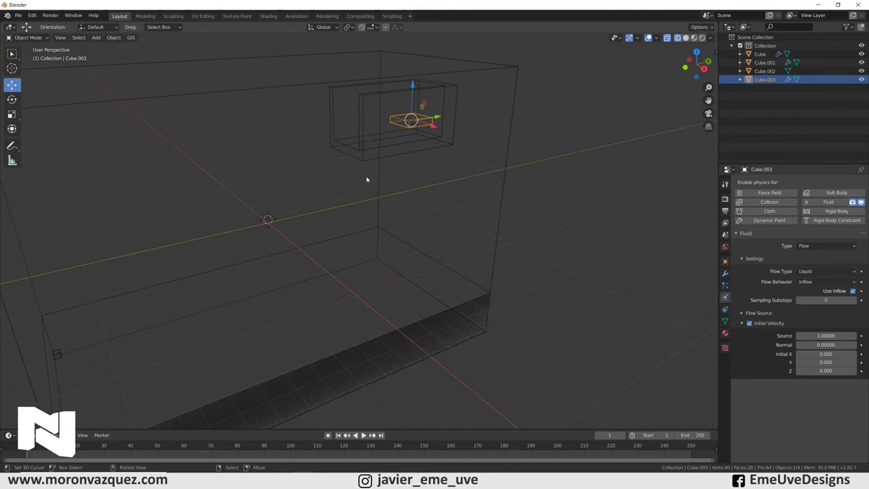
left_click(363, 127)
scroll(538, 195, "down", 2)
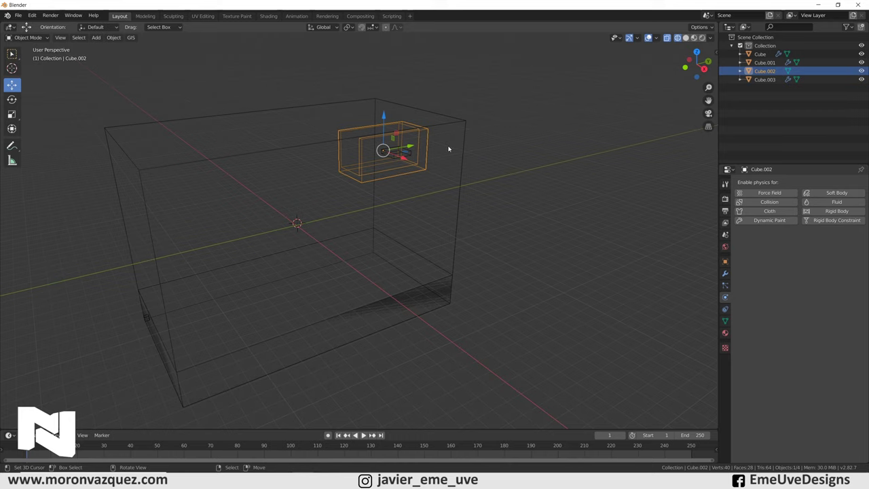
Give Cube.002 fluid physics as a Flow object emitting Liquid
left_click(833, 203)
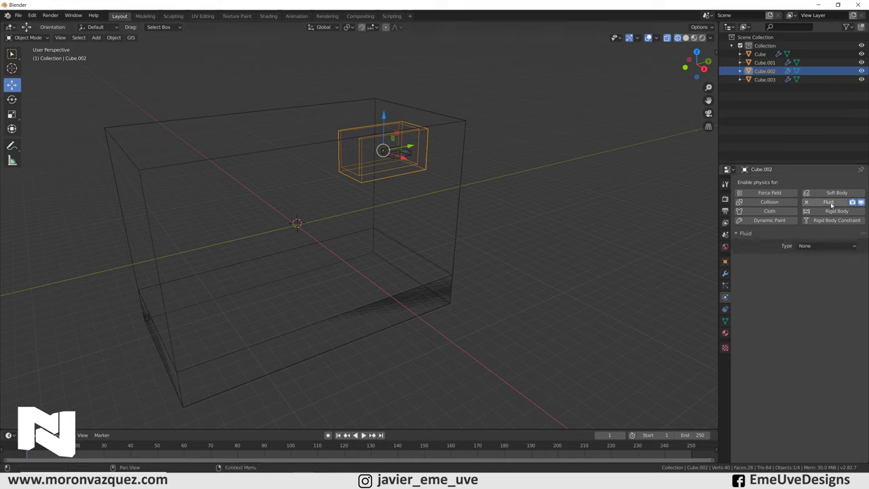
left_click(820, 246)
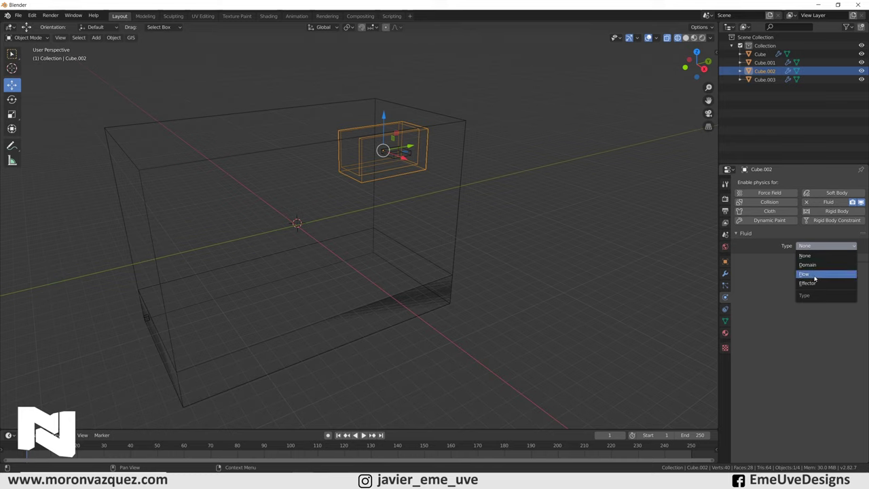
left_click(815, 275)
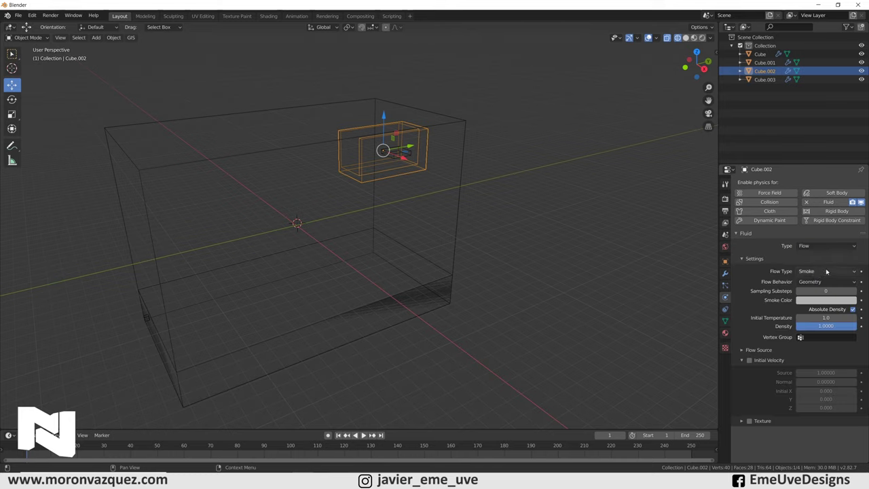
left_click(819, 272)
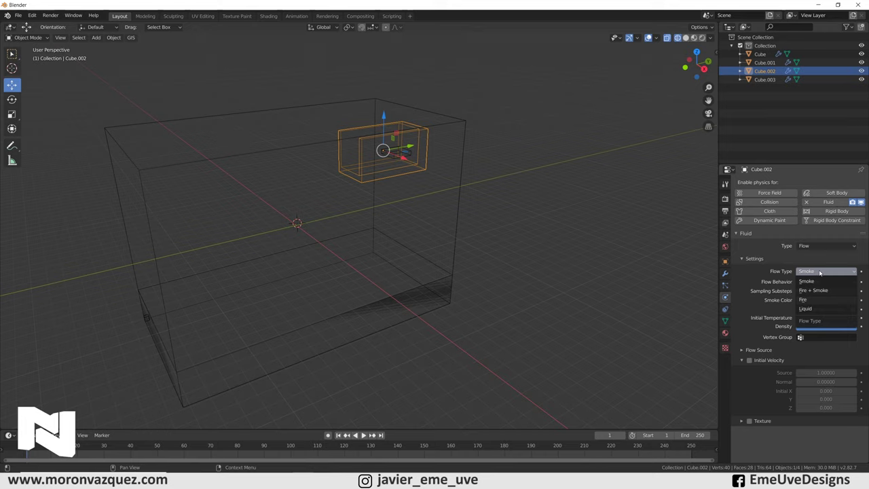
left_click(821, 309)
Switch Cube.002's fluid type to a Collision Effector and enlarge the timeline area
left_click(829, 282)
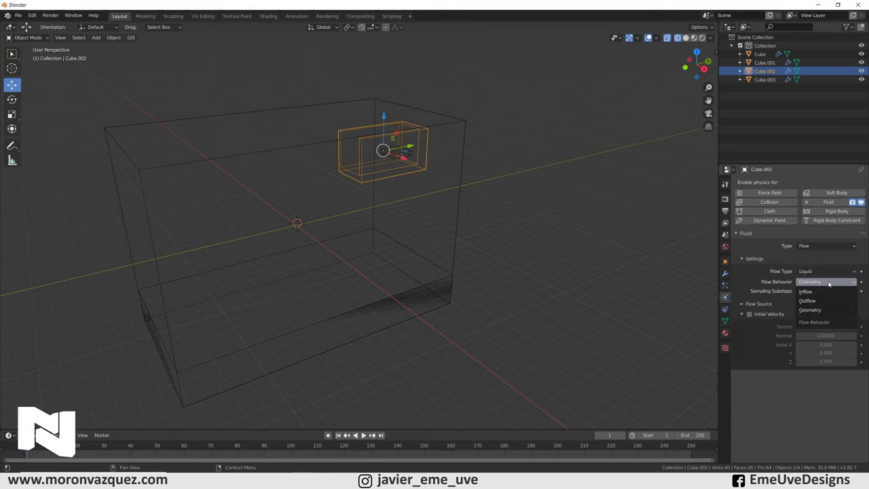
left_click(832, 246)
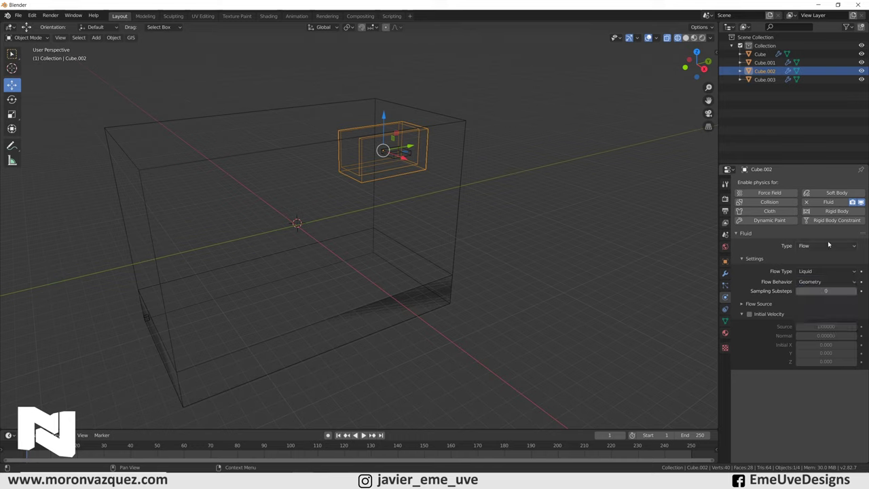
left_click(829, 245)
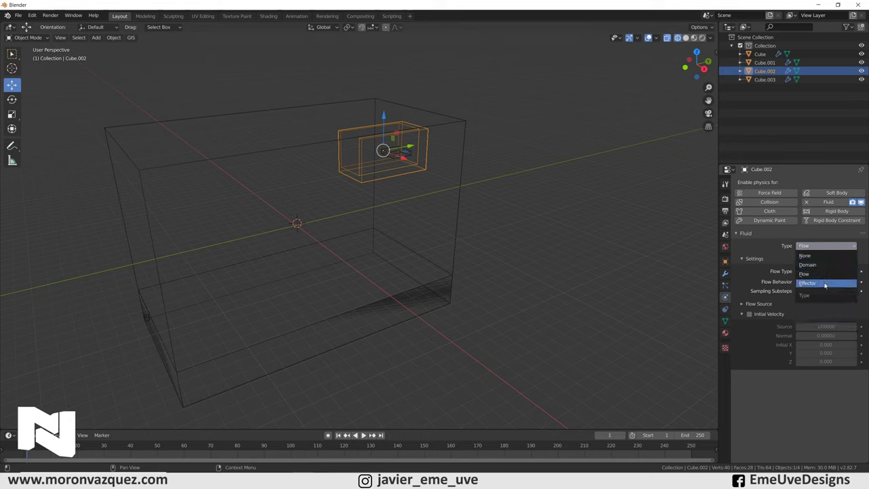
left_click(825, 284)
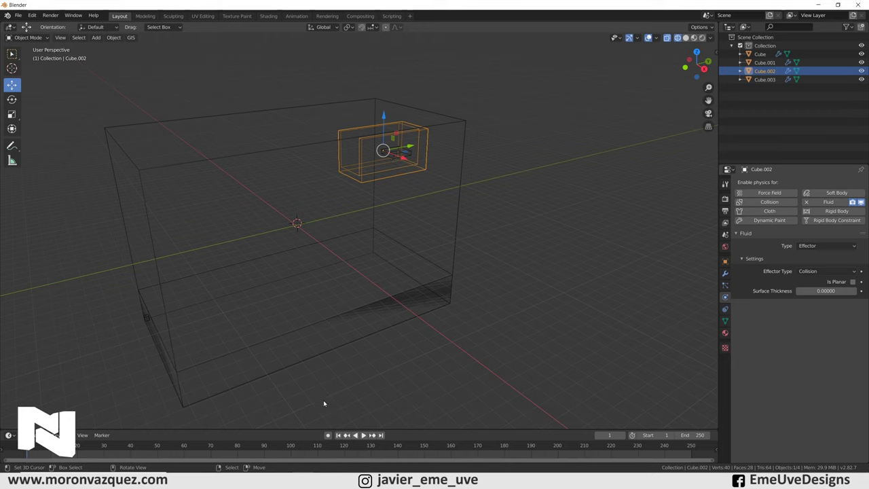
left_click_drag(180, 429, 180, 363)
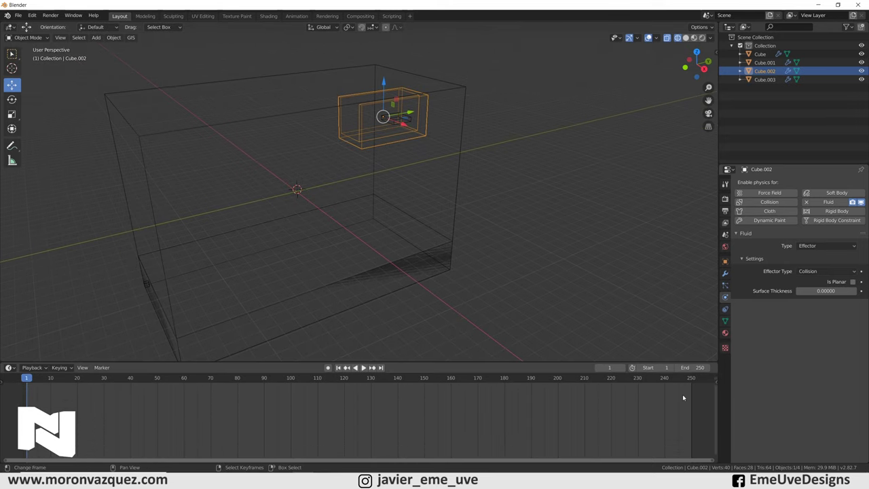
Keep the enlarged area as a Timeline and set the scene's End frame to 40
left_click(9, 367)
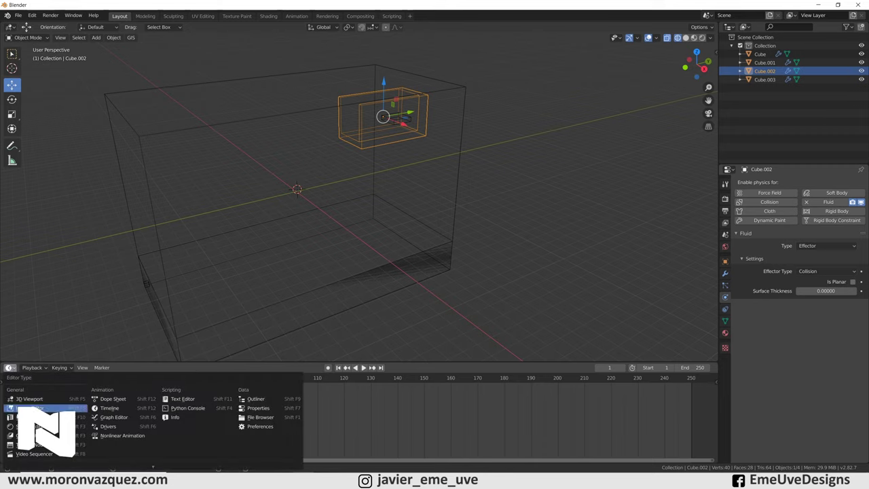
left_click(113, 407)
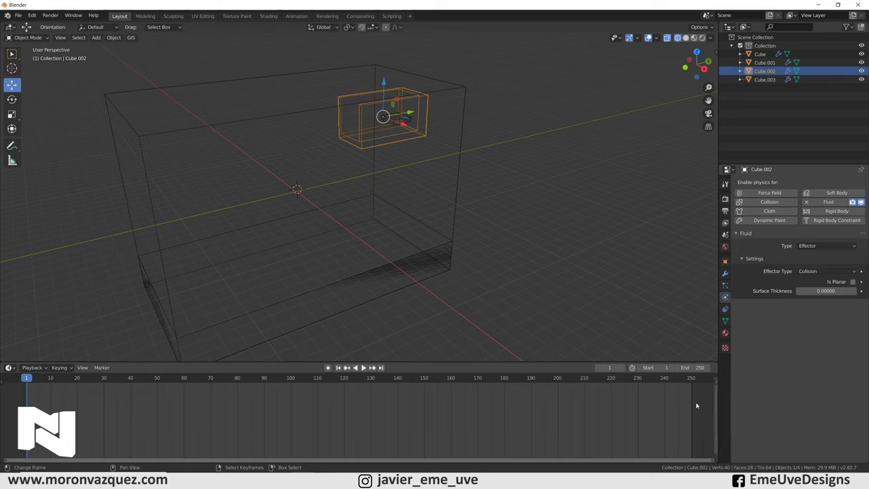
left_click(697, 368)
type("40")
key("Return")
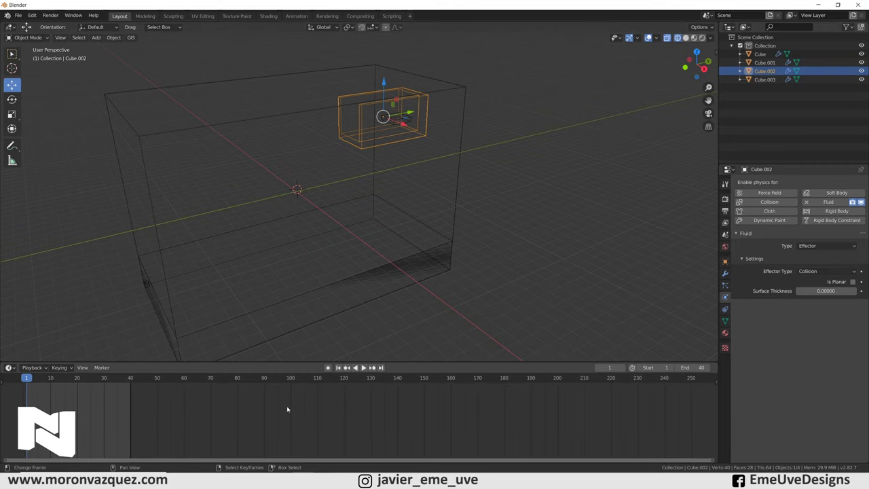
Preview the animation, return to frame 1, and select the large Cube domain
left_click(364, 367)
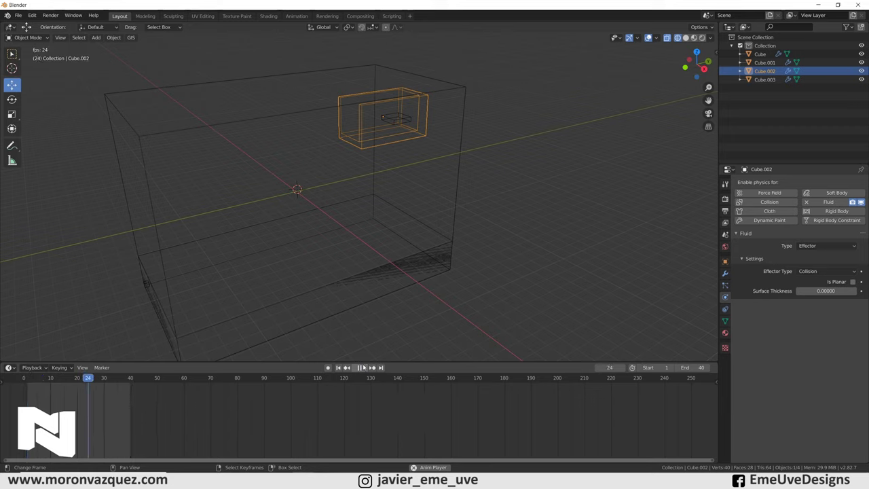
key("Escape")
left_click_drag(51, 384, 25, 389)
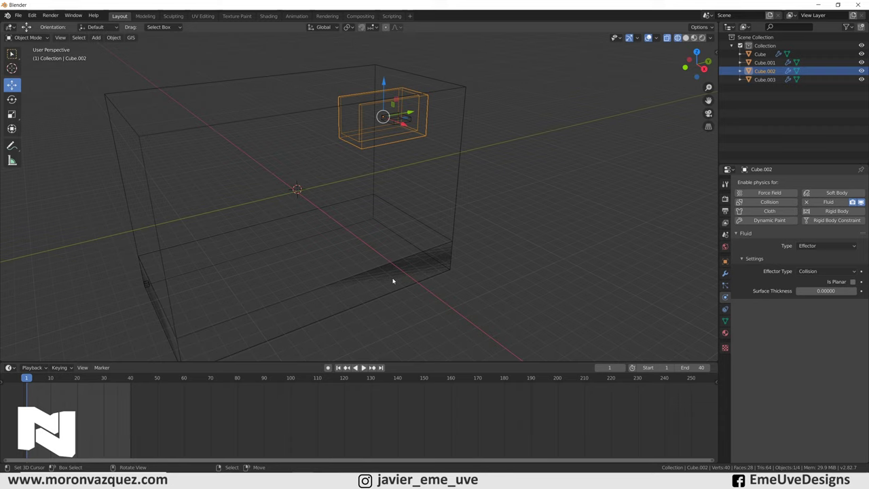
left_click(192, 130)
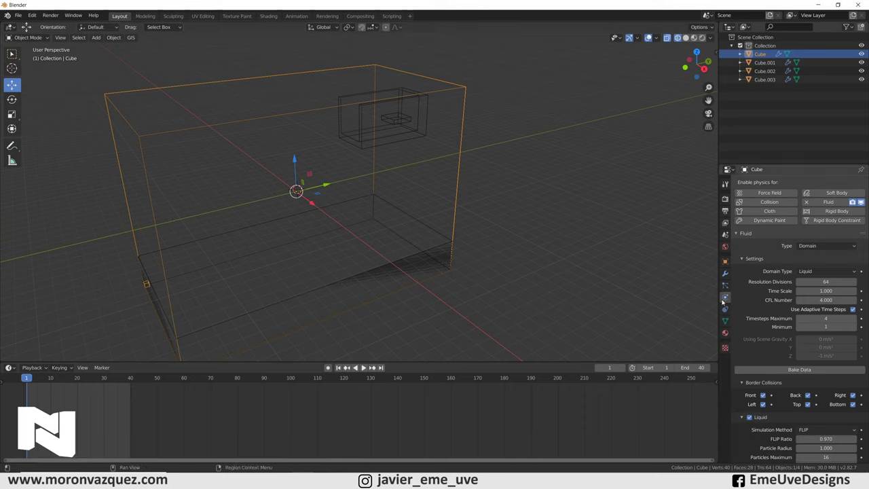
Bake the Cube domain's fluid data so blue liquid fills the box's bottom
scroll(848, 282, "down", 3)
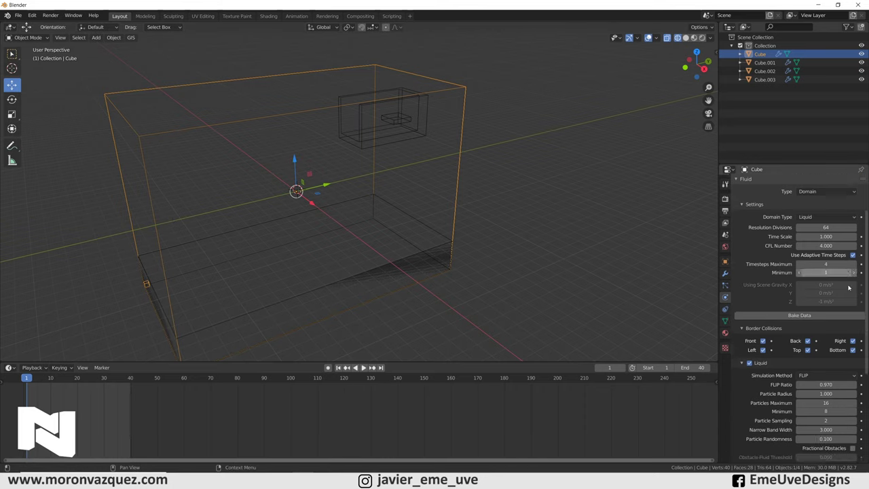
scroll(810, 229, "up", 1)
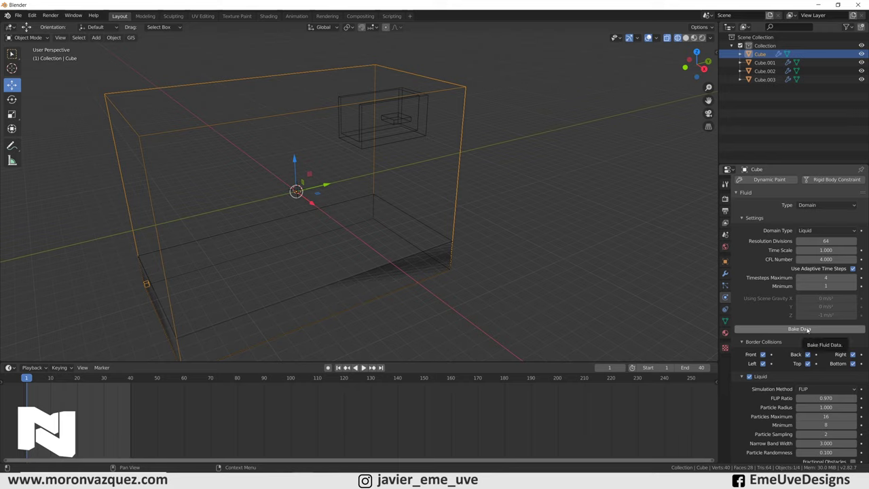
left_click(797, 329)
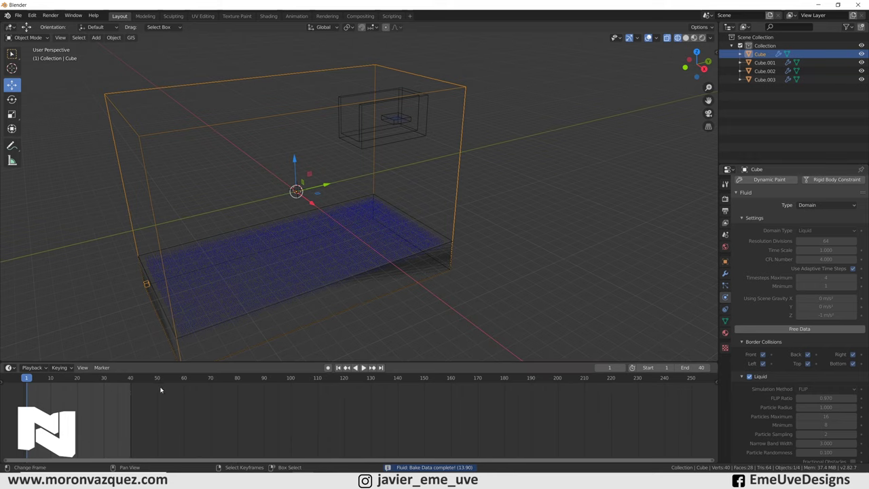
scroll(817, 345, "down", 2)
Check the fluid cache End of 50 and set the scene's End frame to 50
scroll(816, 344, "down", 4)
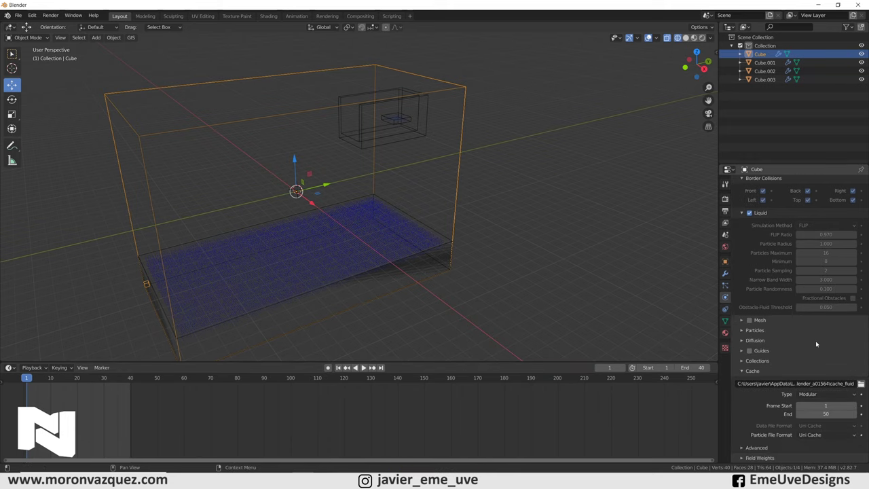
scroll(817, 344, "up", 2)
scroll(817, 345, "up", 3)
scroll(816, 345, "up", 2)
scroll(829, 359, "down", 2)
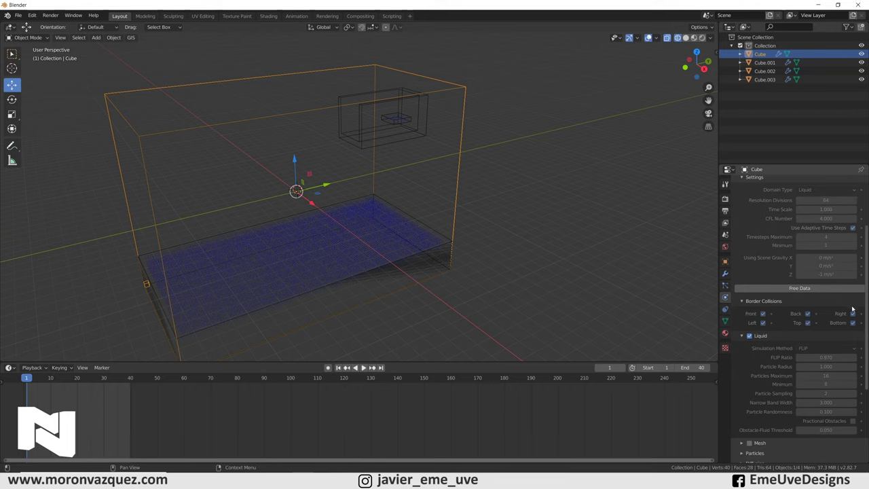
scroll(829, 359, "down", 3)
scroll(829, 359, "down", 2)
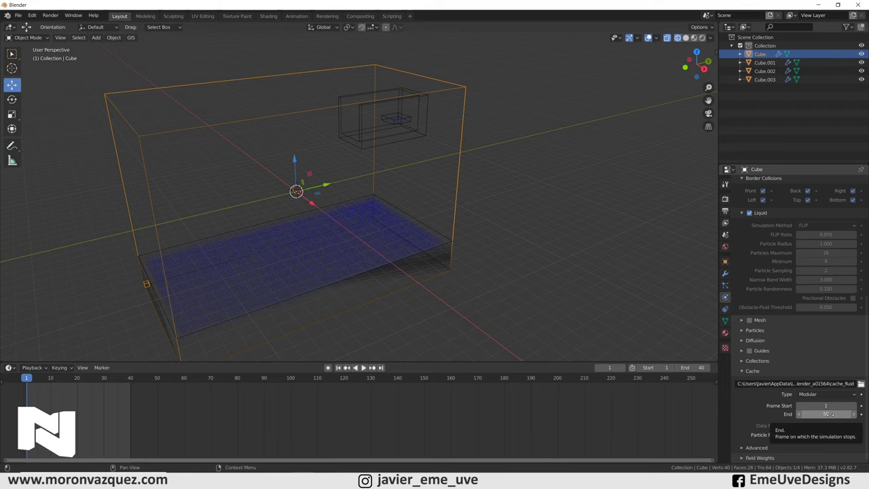
left_click(694, 368)
type("50")
key("Return")
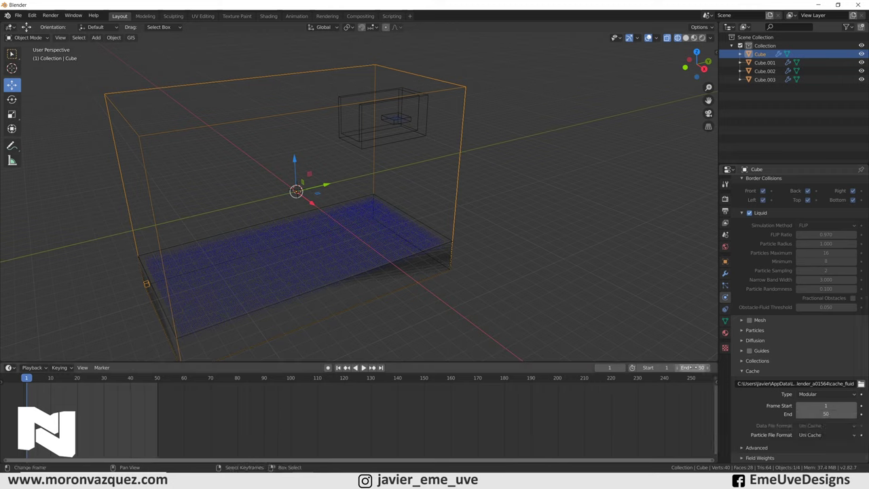
Play the animation briefly and stop it back at frame 1
key("space")
key("Escape")
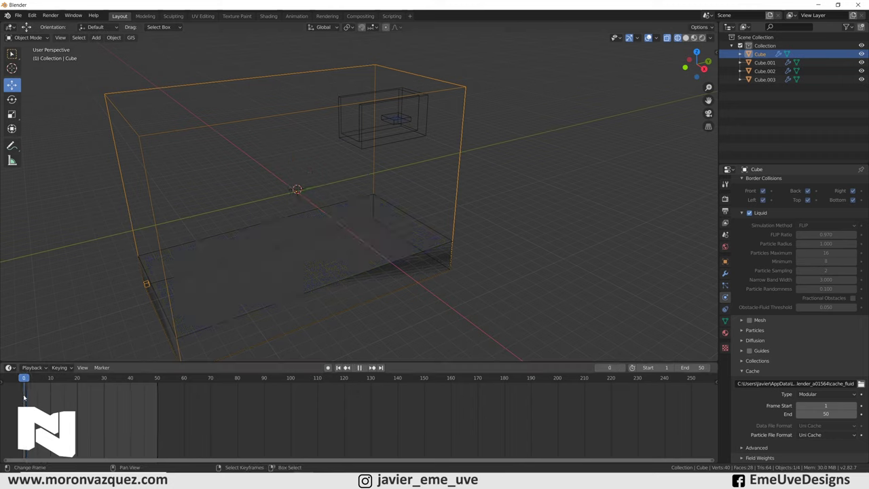
key("space")
scroll(422, 264, "up", 4)
mouse_move(423, 265)
middle_mouse_down()
mouse_move(421, 275)
mouse_move(410, 219)
mouse_move(357, 267)
middle_mouse_up()
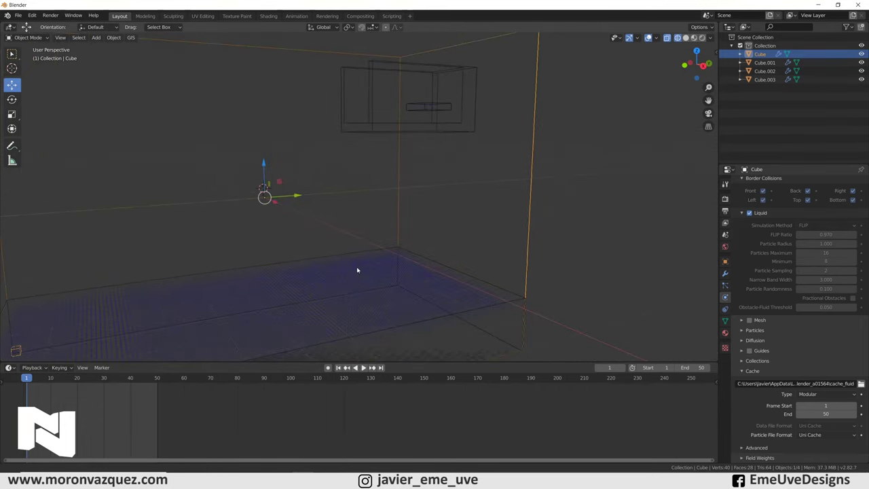
middle_click_drag(432, 113, 430, 124)
scroll(430, 125, "down", 3)
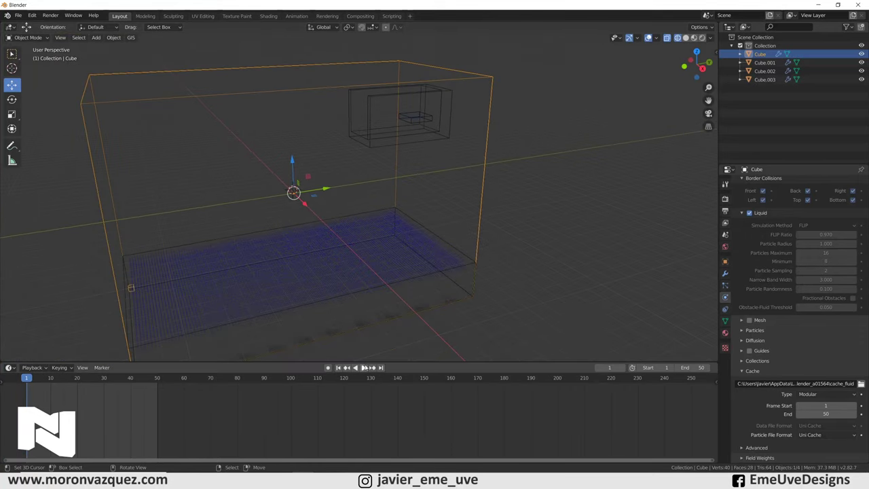
key("space")
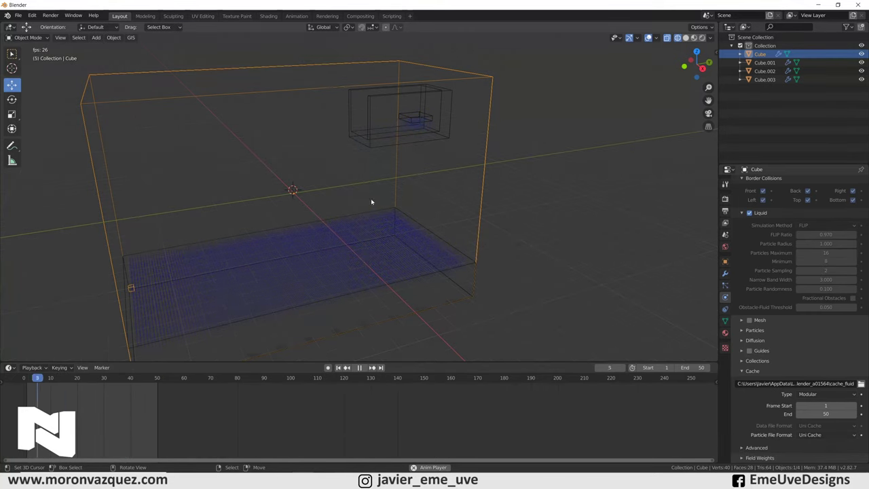
middle_click_drag(410, 147, 405, 212)
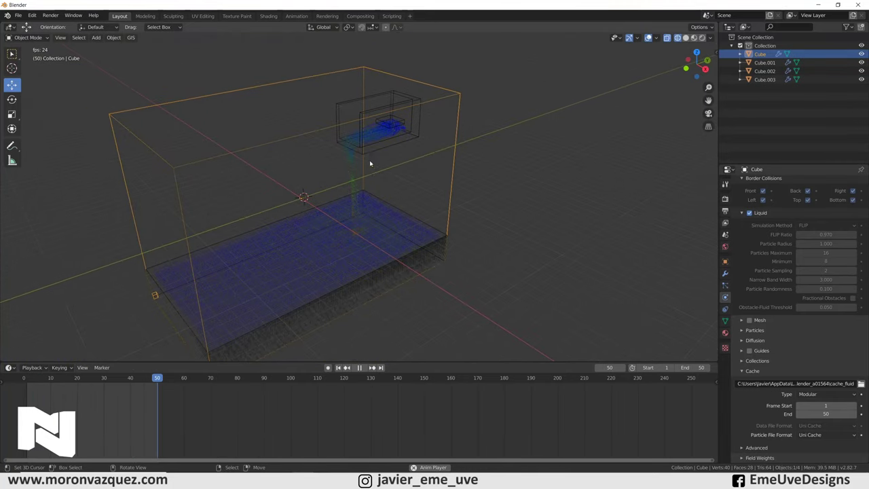
middle_click_drag(370, 164, 348, 129)
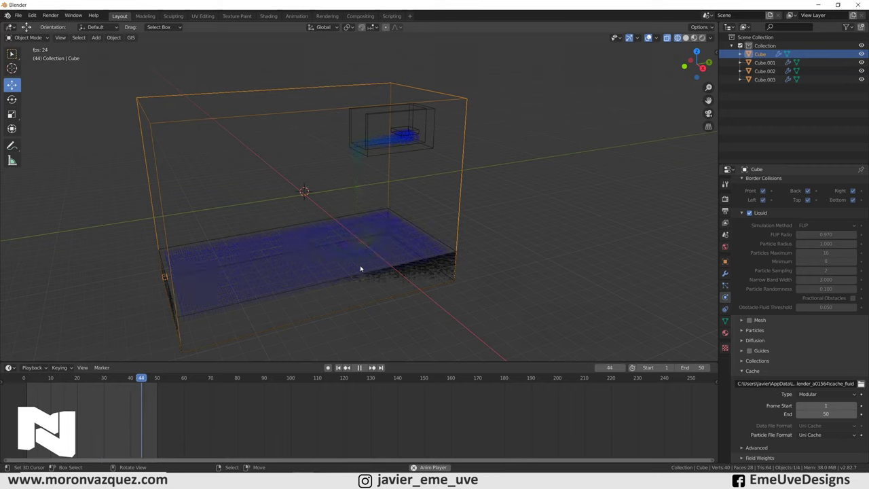
left_click(361, 369)
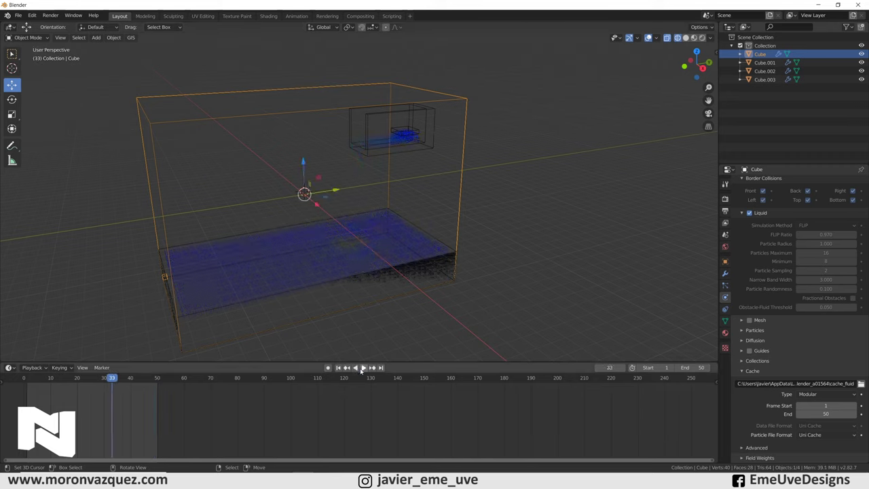
left_click(339, 368)
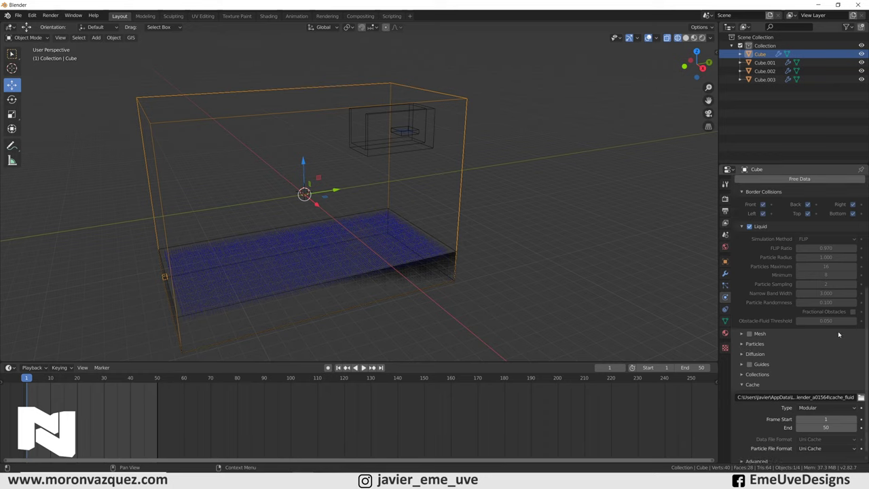
Free the domain's previously baked fluid data
scroll(838, 331, "up", 4)
scroll(829, 299, "up", 3)
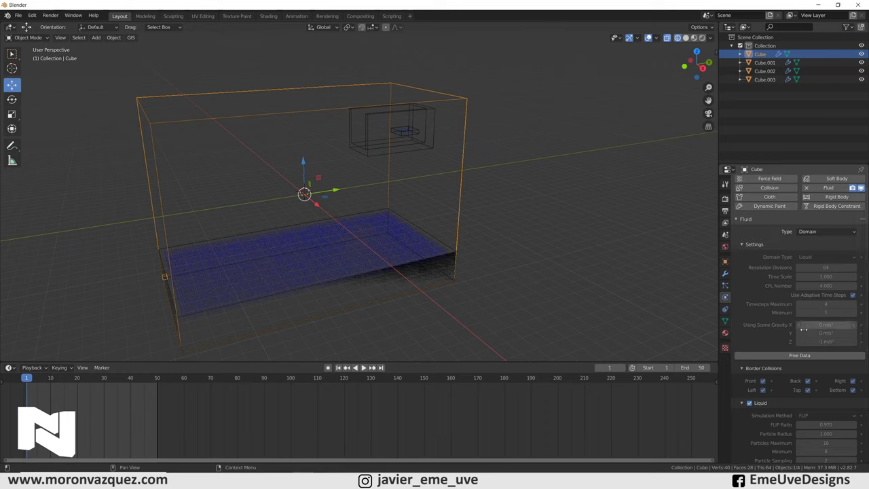
left_click(800, 355)
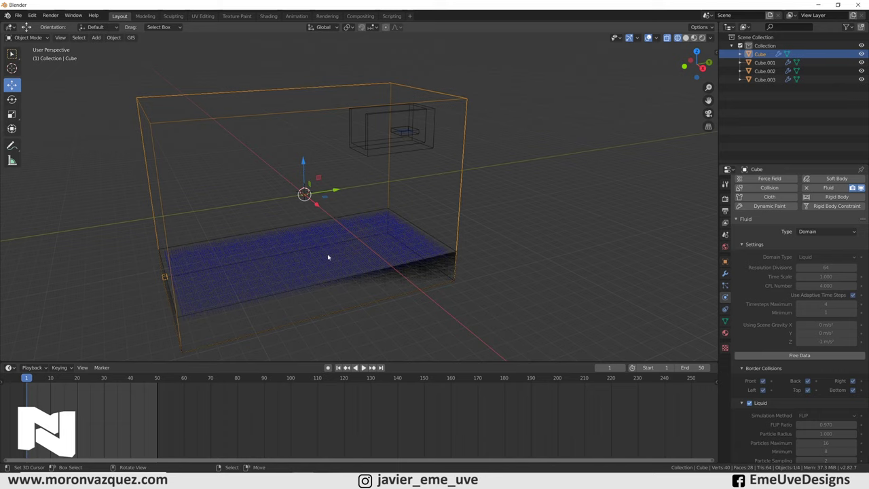
left_click(797, 357)
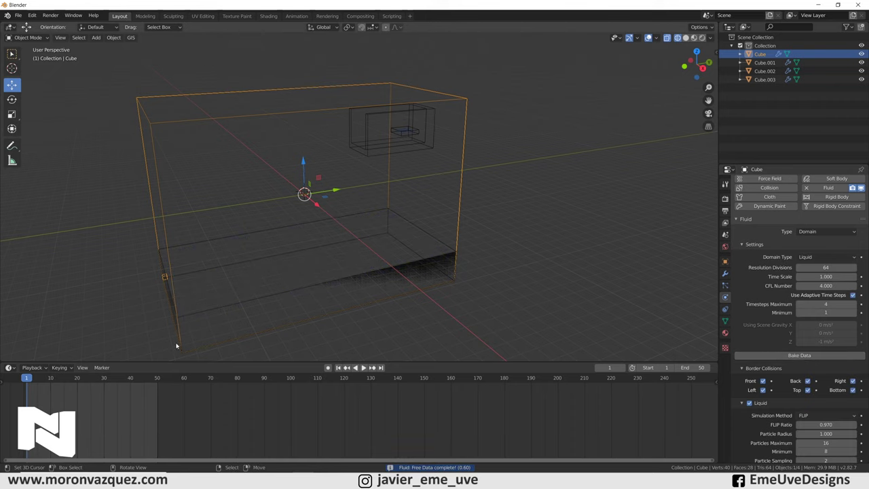
Set the domain's Resolution Divisions to 128 and bake the liquid again
left_click(808, 267)
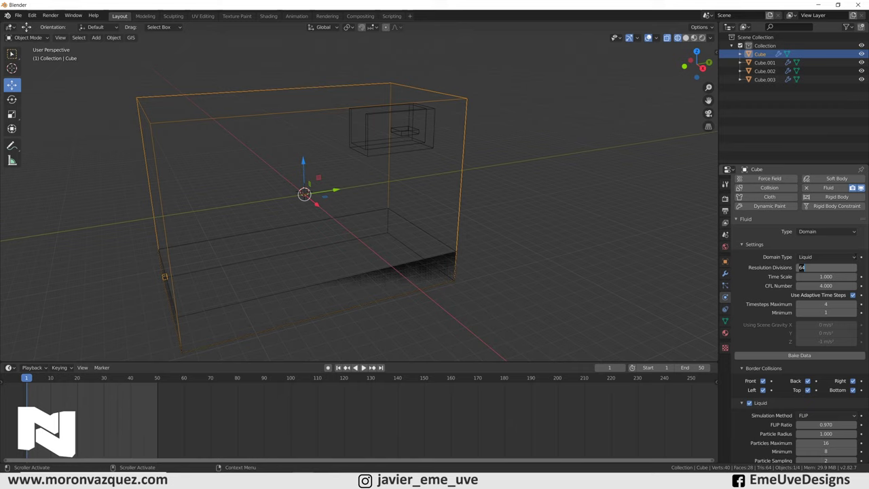
type("128")
key("Return")
left_click(799, 355)
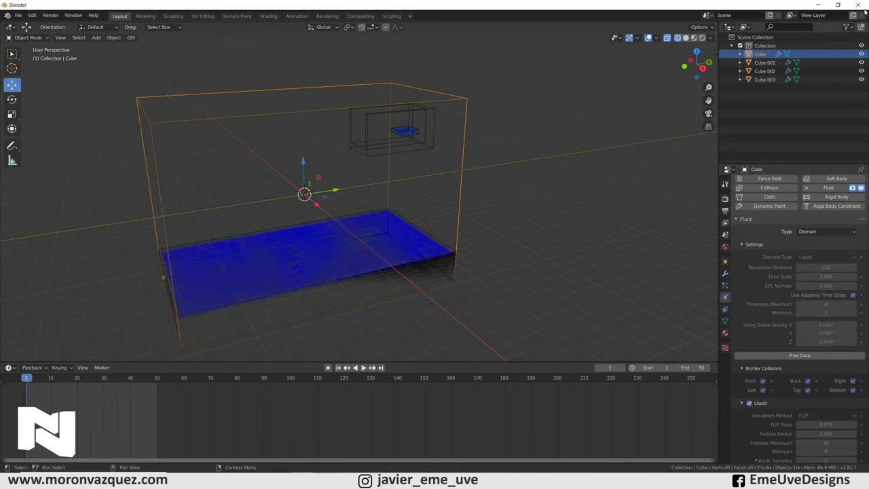
Play the 128-division bake preview and pause it at frame 18
scroll(326, 266, "up", 5)
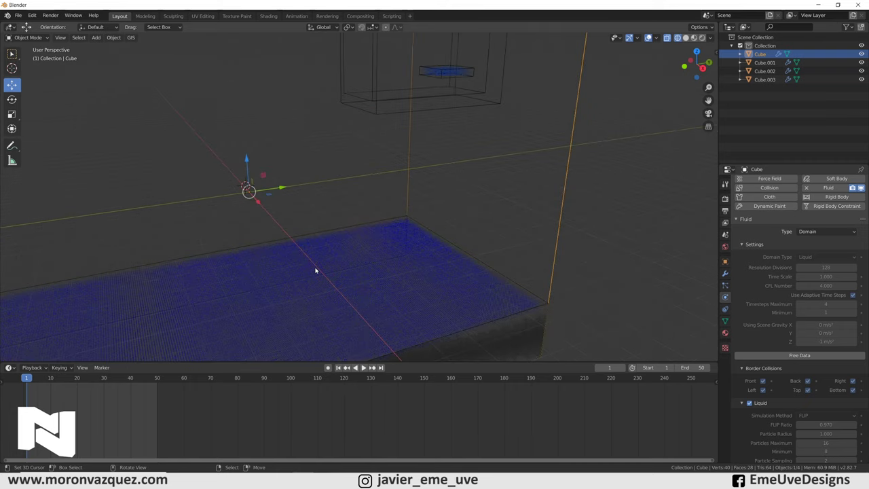
scroll(319, 270, "down", 4)
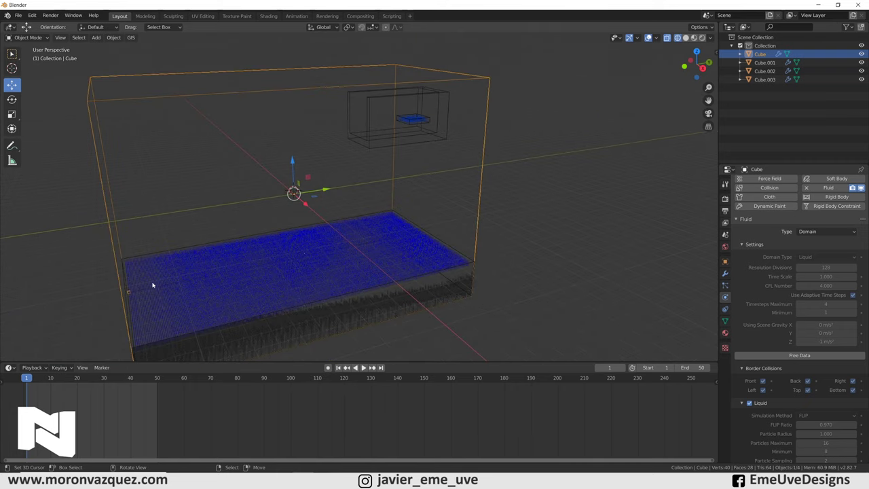
key("space")
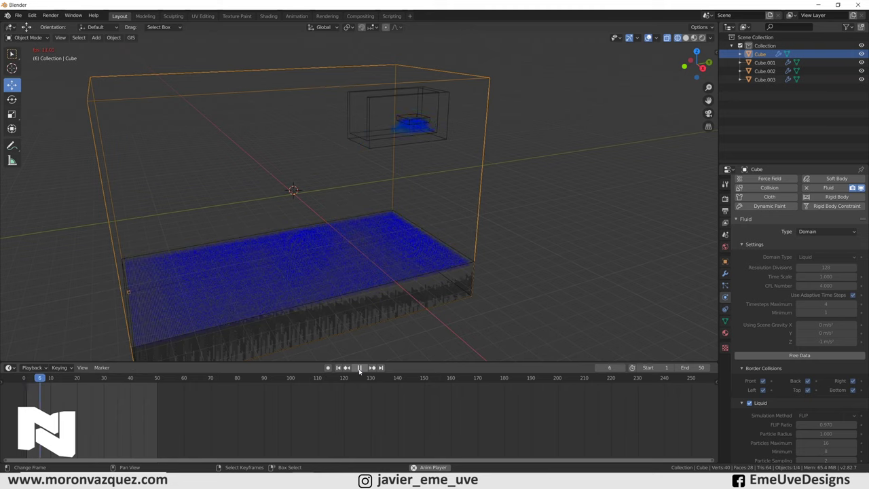
left_click(360, 367)
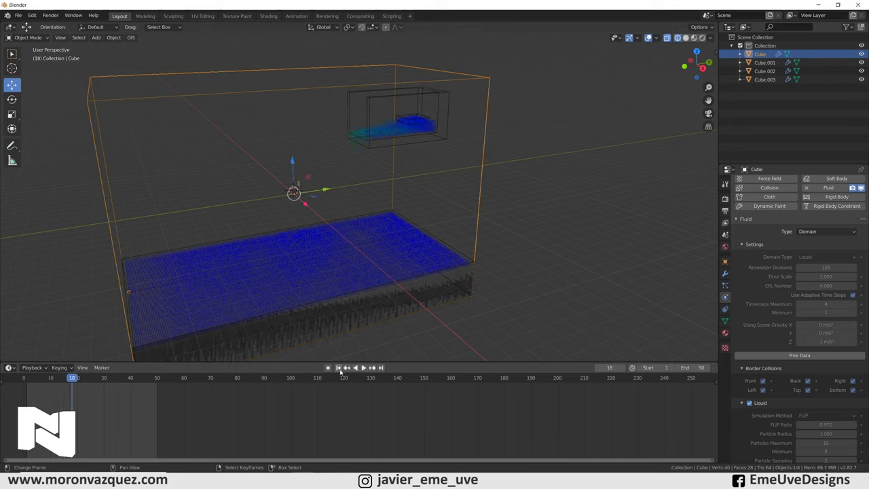
Rewind to frame 1, enable the liquid domain's Mesh option, and bake the mesh
left_click(338, 367)
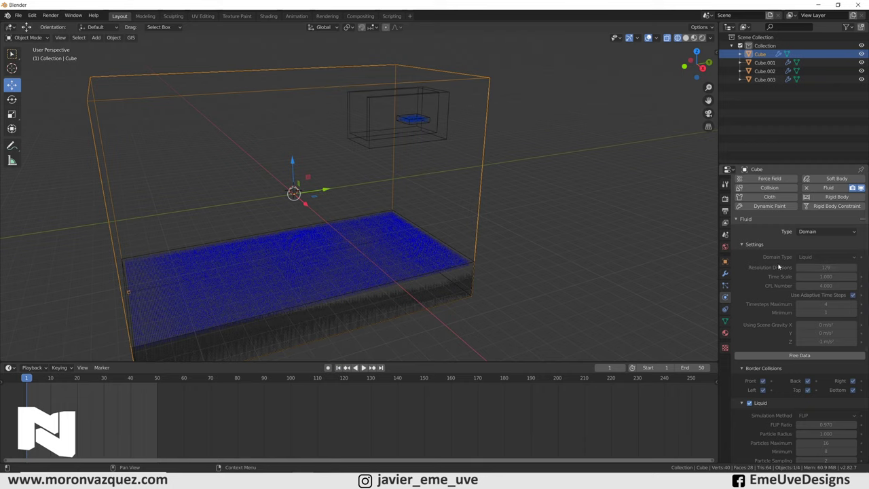
scroll(782, 295, "down", 4)
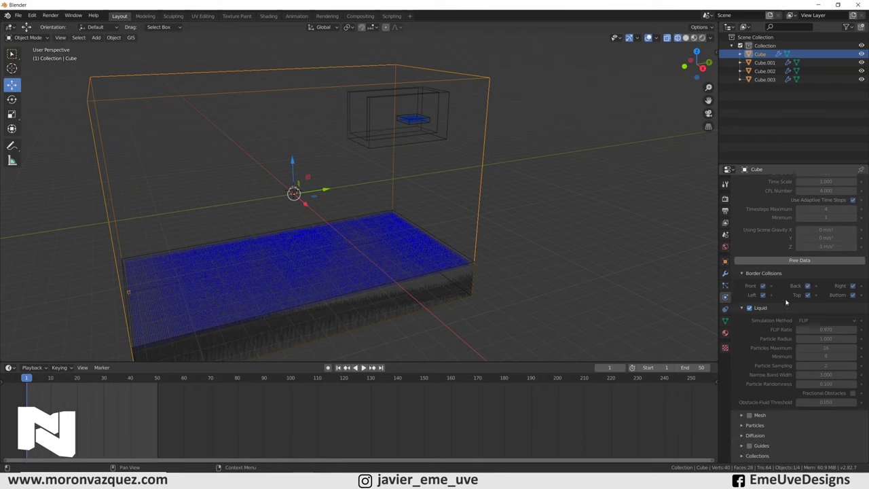
scroll(783, 296, "down", 3)
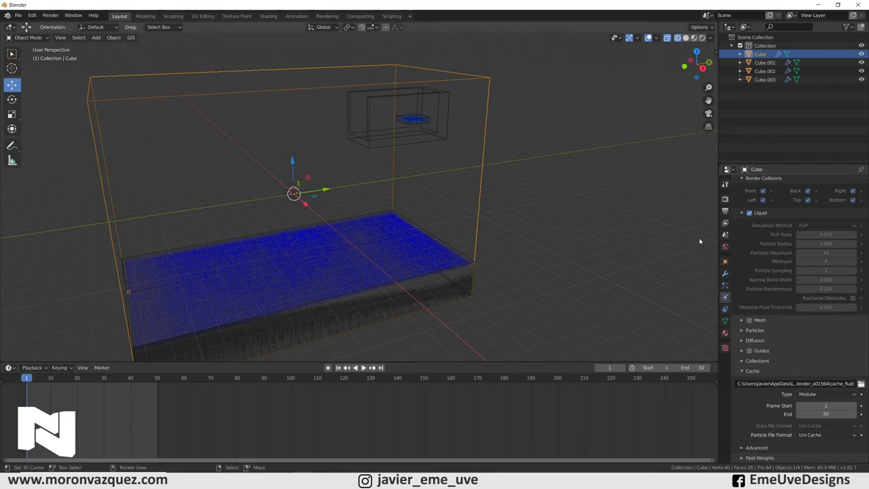
scroll(775, 345, "up", 3)
scroll(775, 346, "down", 3)
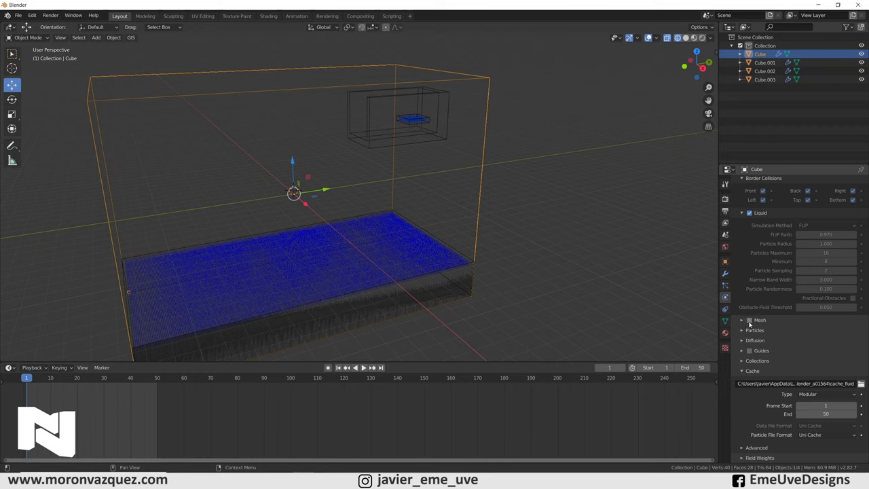
left_click(742, 322)
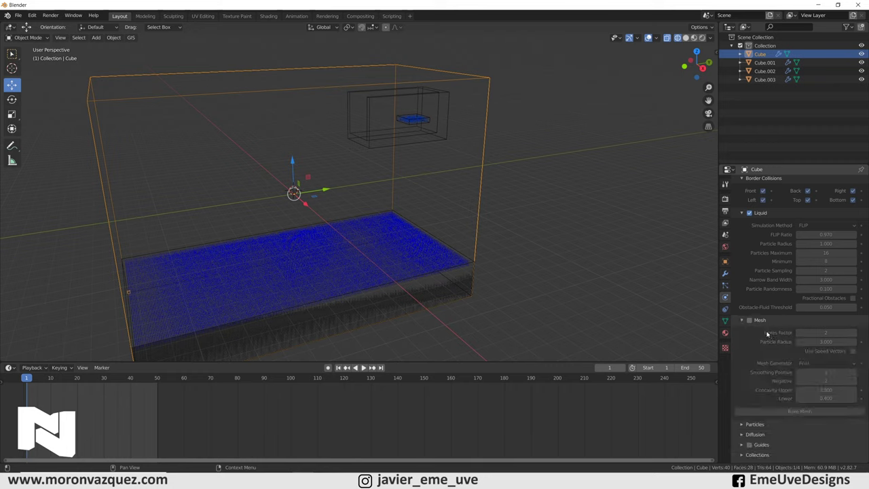
left_click(749, 321)
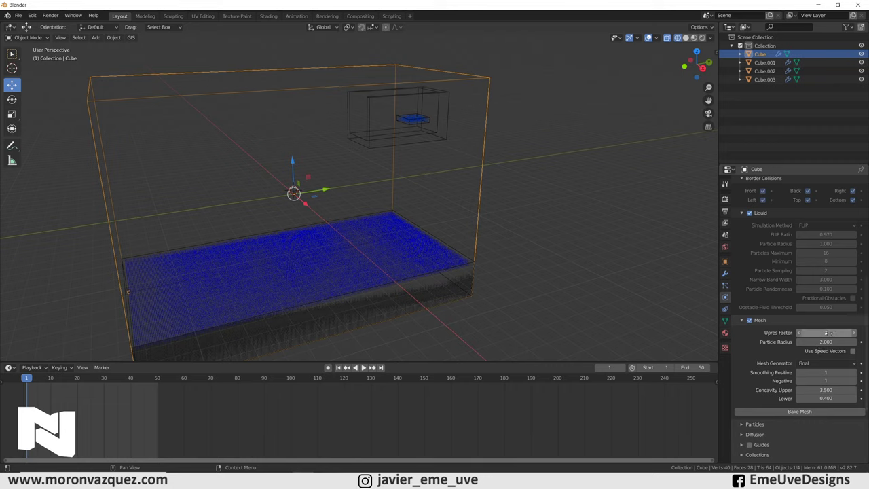
left_click(798, 412)
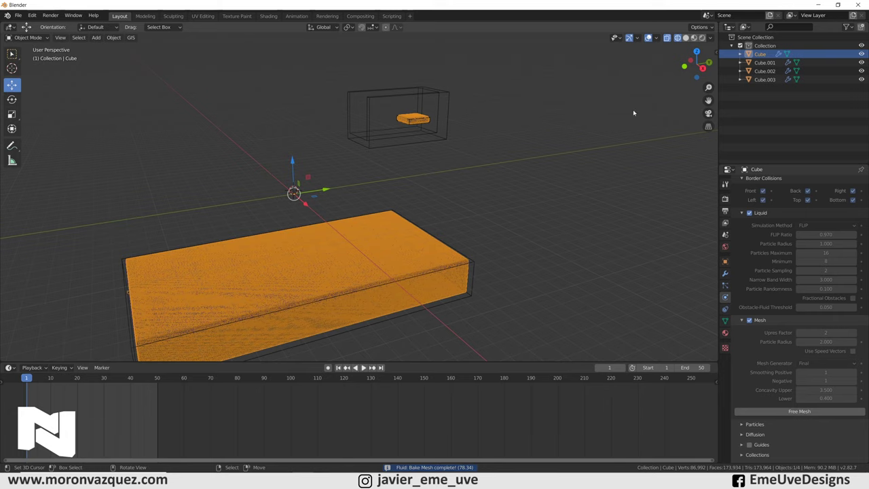
Switch to Solid shading and replay the pour, inspecting the splash at frame 27
left_click(363, 368)
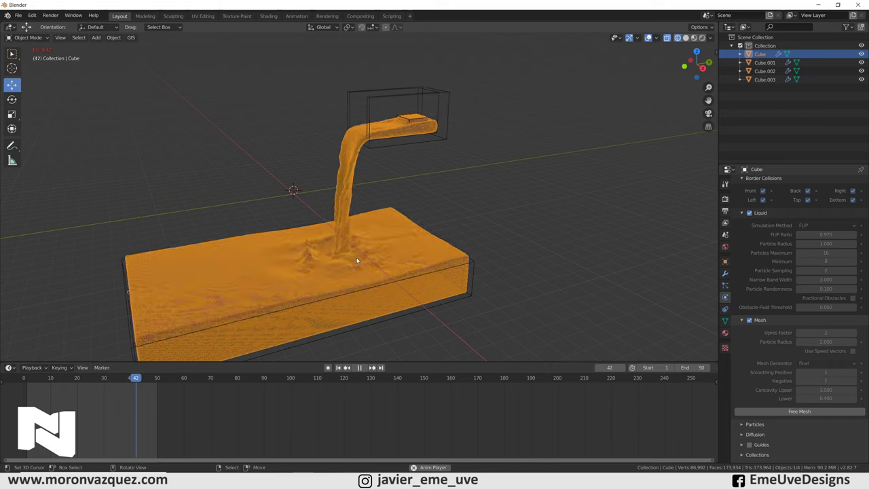
left_click(360, 368)
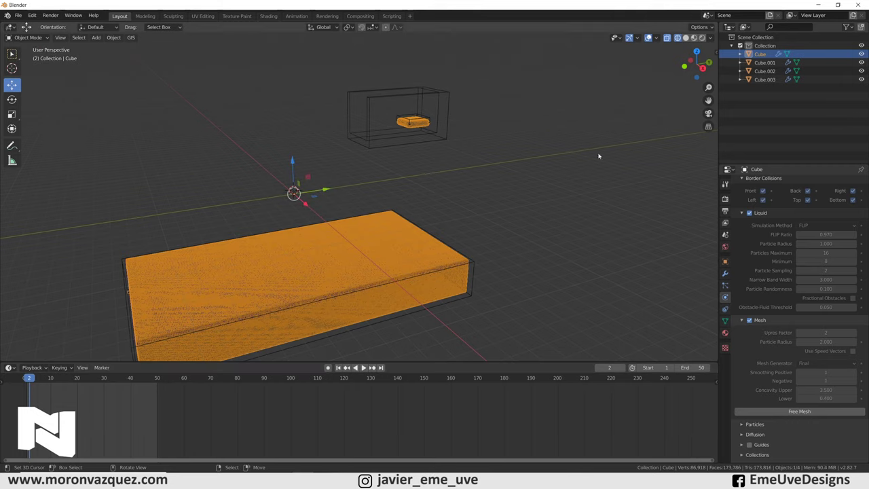
left_click(686, 38)
mouse_move(449, 178)
middle_mouse_down()
mouse_move(464, 200)
mouse_move(514, 175)
middle_mouse_up()
left_click(363, 368)
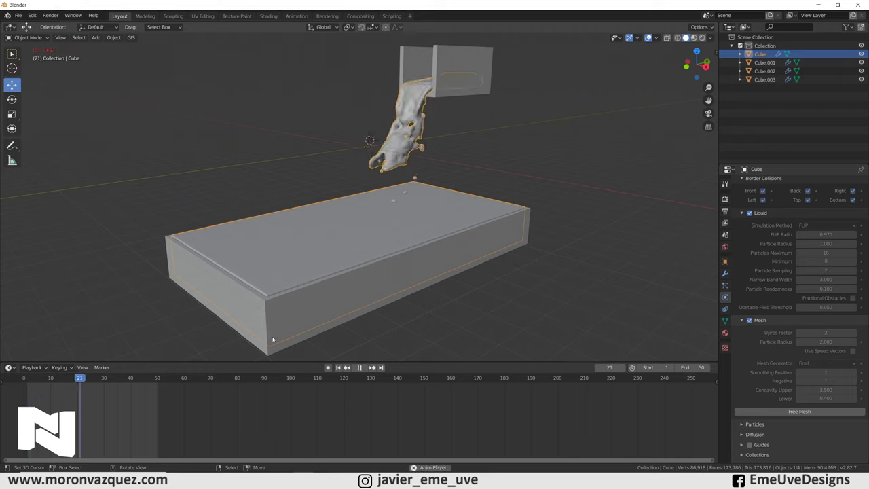
key("space")
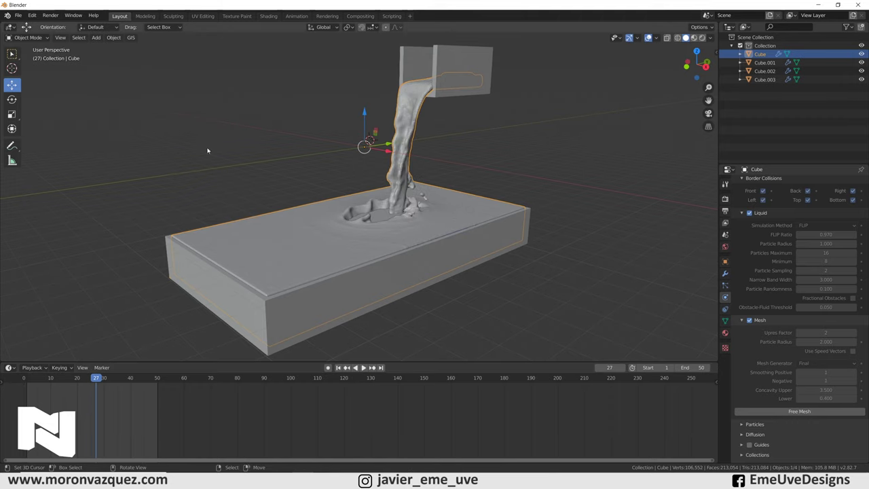
scroll(401, 238, "up", 3)
middle_click_drag(402, 238, 363, 222)
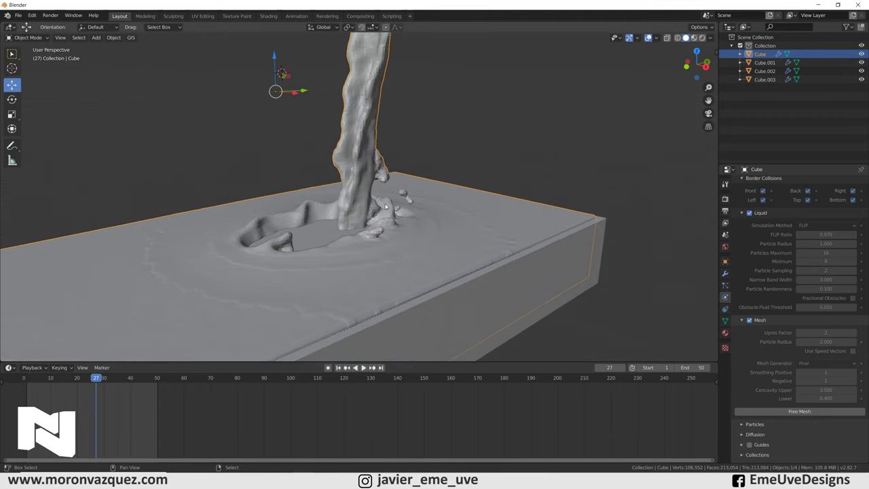
scroll(363, 222, "down", 3)
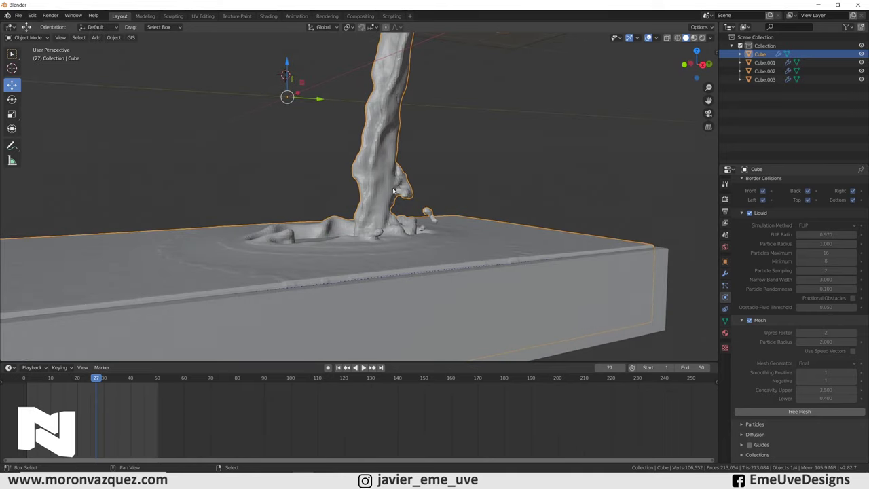
middle_click_drag(363, 222, 394, 228)
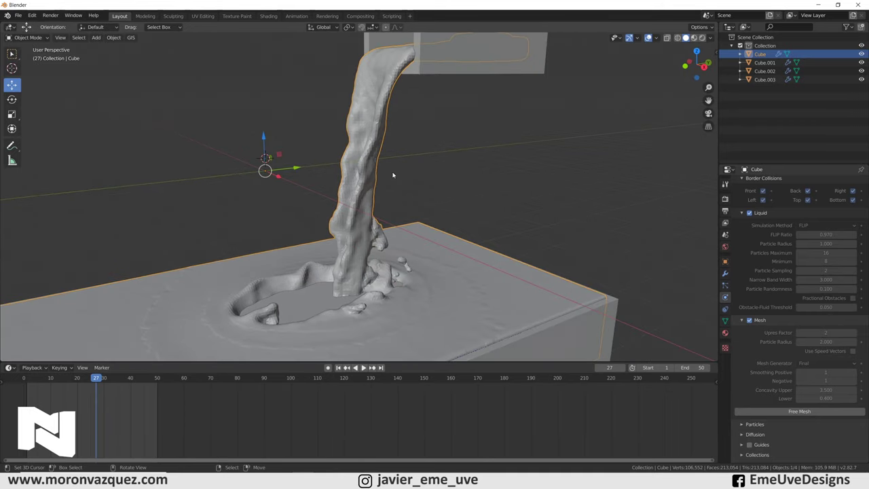
Apply Shade Smooth to the liquid mesh and orbit around the pouring stream
left_click(114, 37)
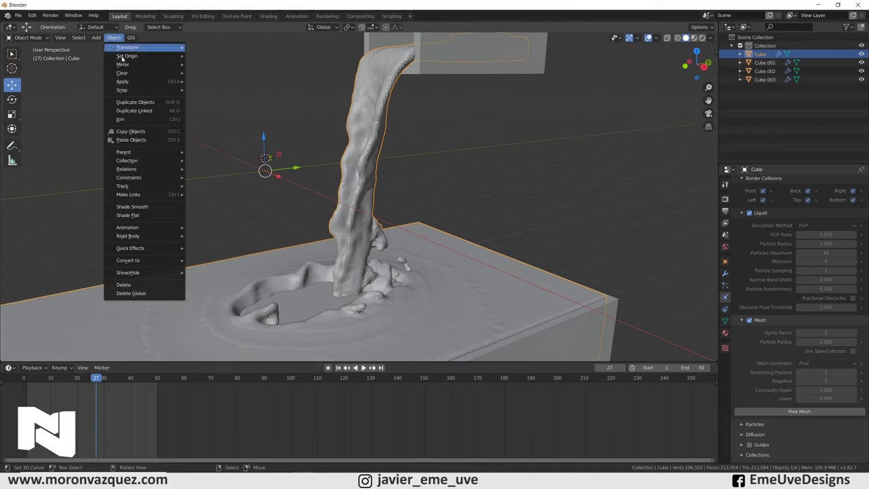
left_click(150, 207)
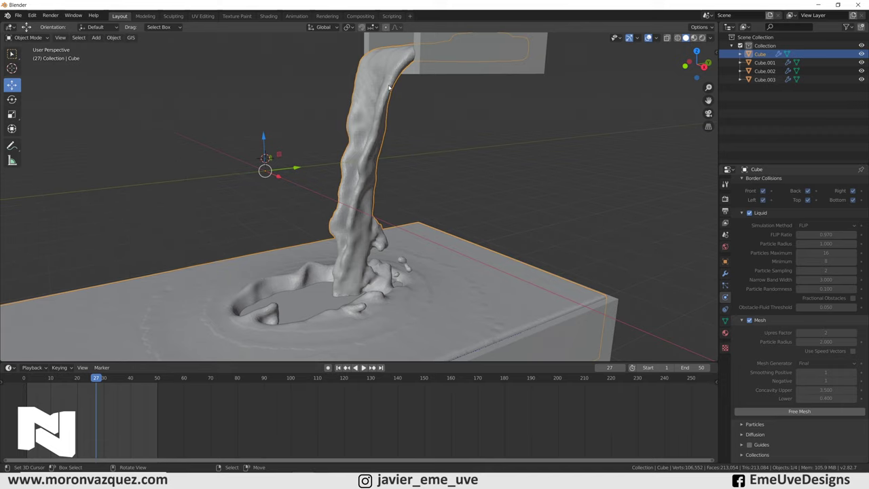
mouse_move(355, 212)
middle_mouse_down()
mouse_move(403, 165)
mouse_move(425, 162)
mouse_move(317, 284)
middle_mouse_up()
scroll(362, 339, "down", 3)
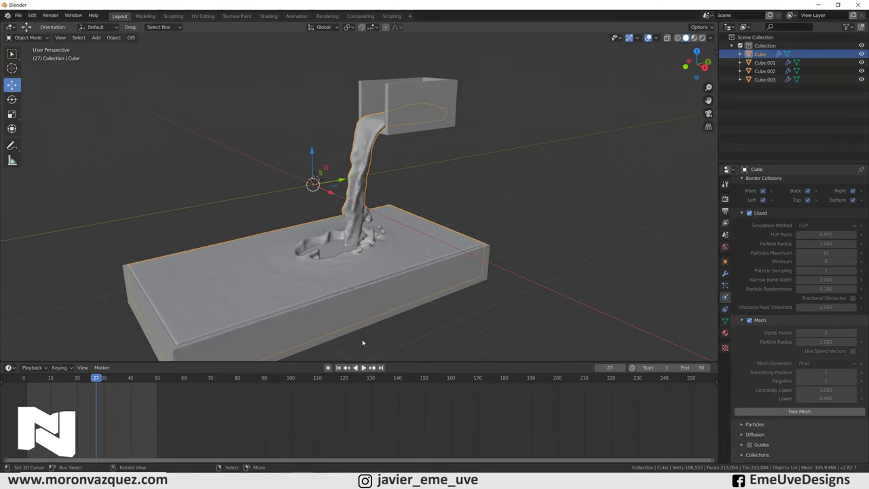
Replay to frame 46, then hide and unhide the fluid domain Cube
left_click(364, 367)
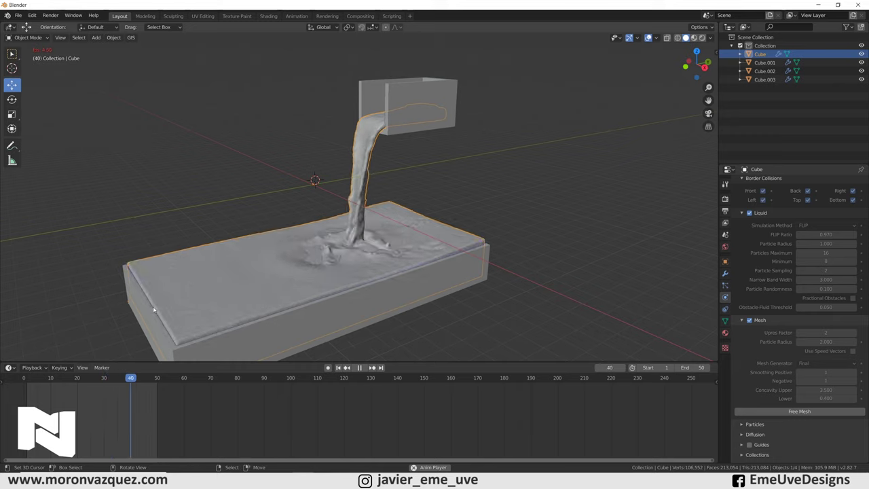
left_click(359, 367)
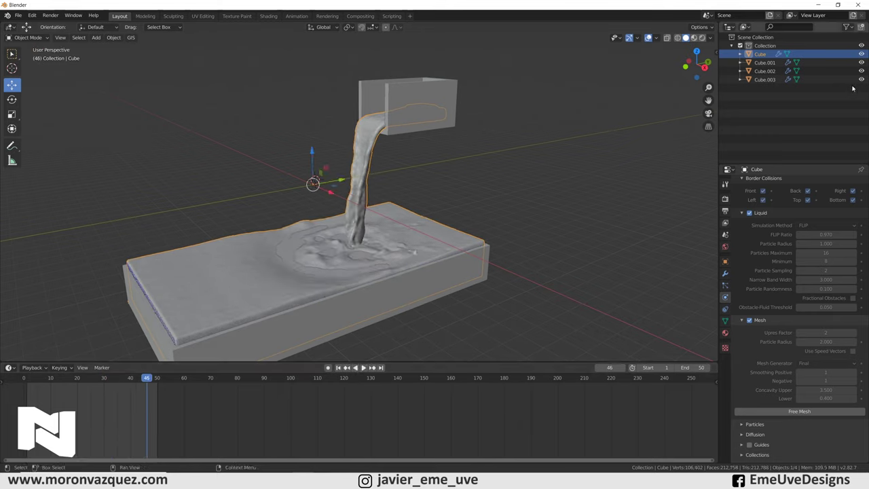
left_click(862, 54)
left_click(862, 54)
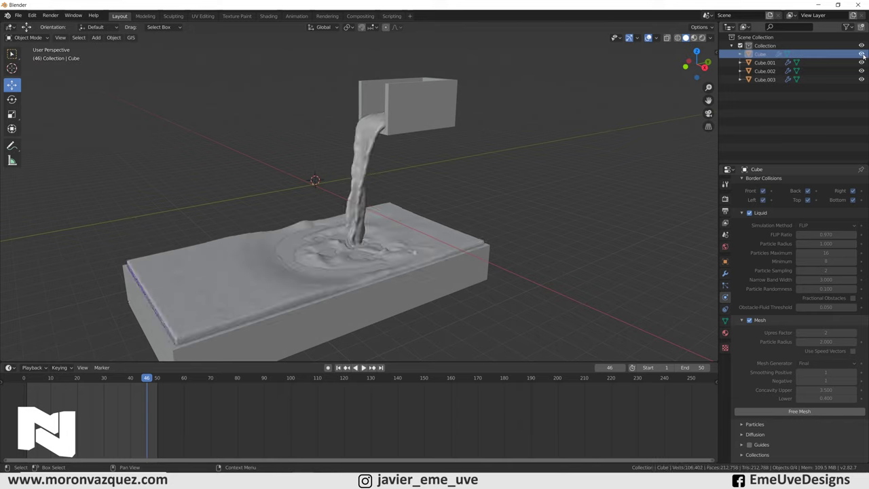
Hide Cube.001 in the viewport and replay the pour, stopping at frame 39
left_click(861, 63)
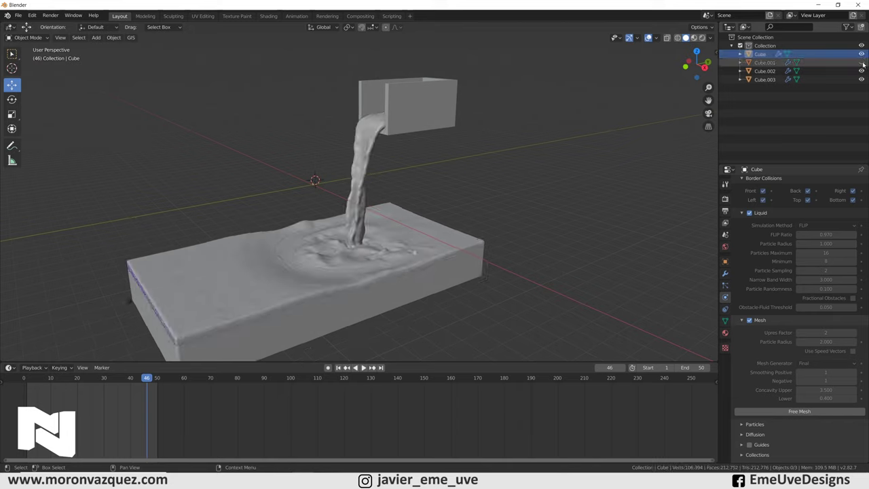
left_click(363, 367)
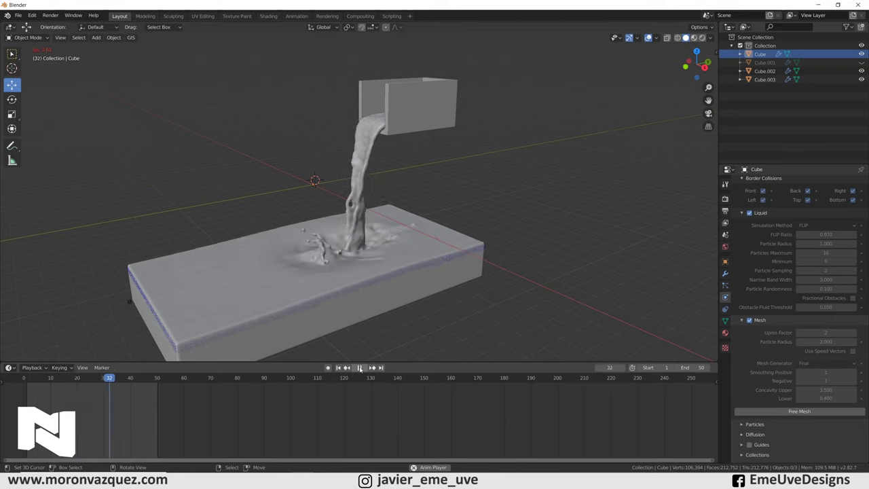
left_click(360, 368)
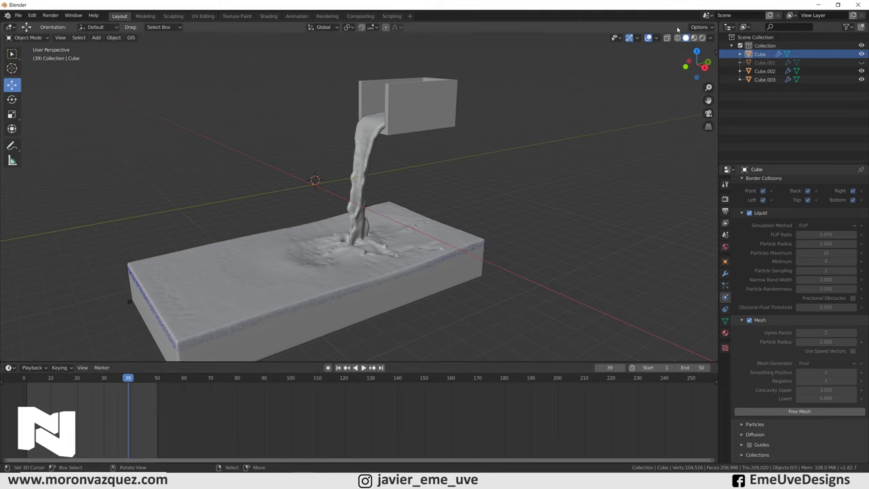
Return to frame 0 and view the scene as wireframe to see the inner objects
left_click(791, 411)
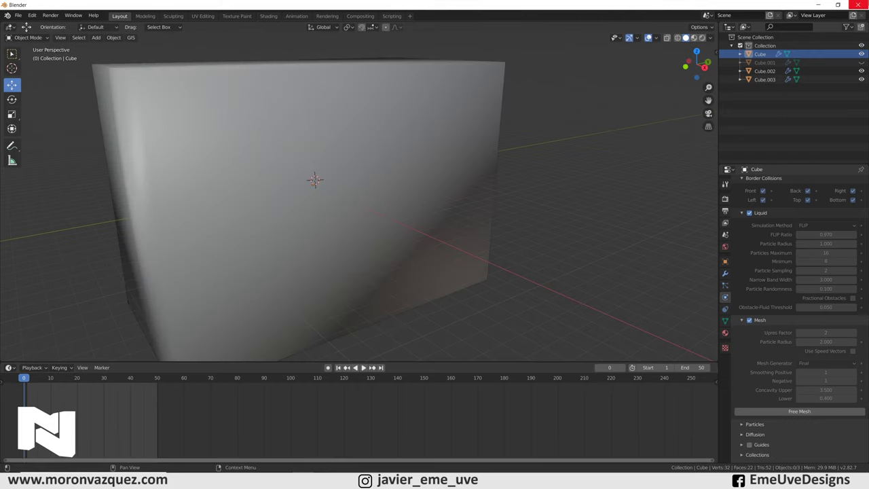
left_click(676, 37)
scroll(380, 209, "down", 2)
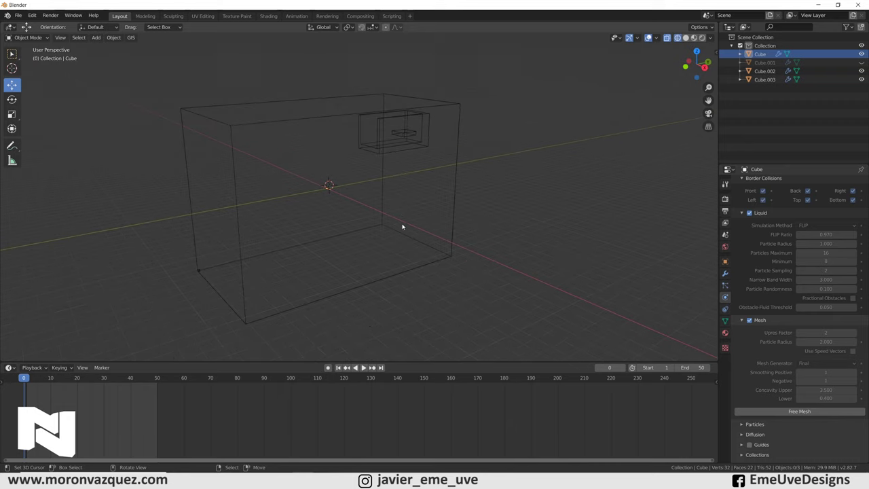
left_click(165, 418)
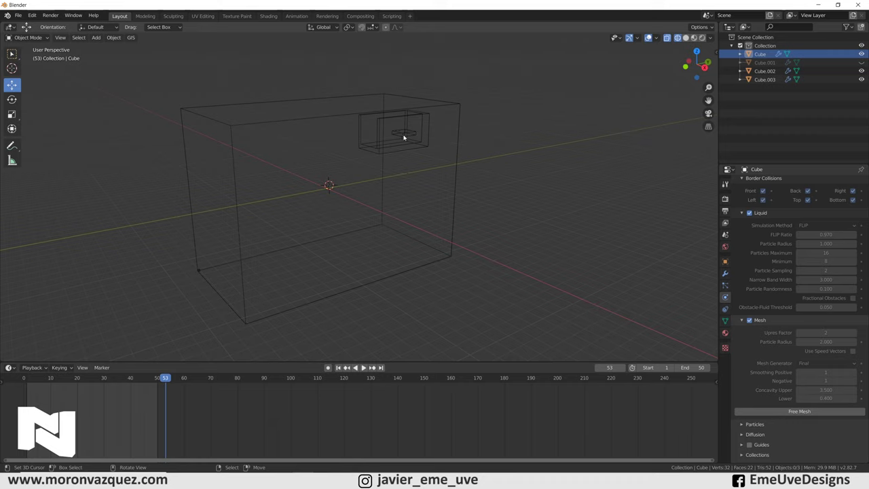
Replay the liquid simulation from frame 0 and pause it at frame 12
left_click(24, 378)
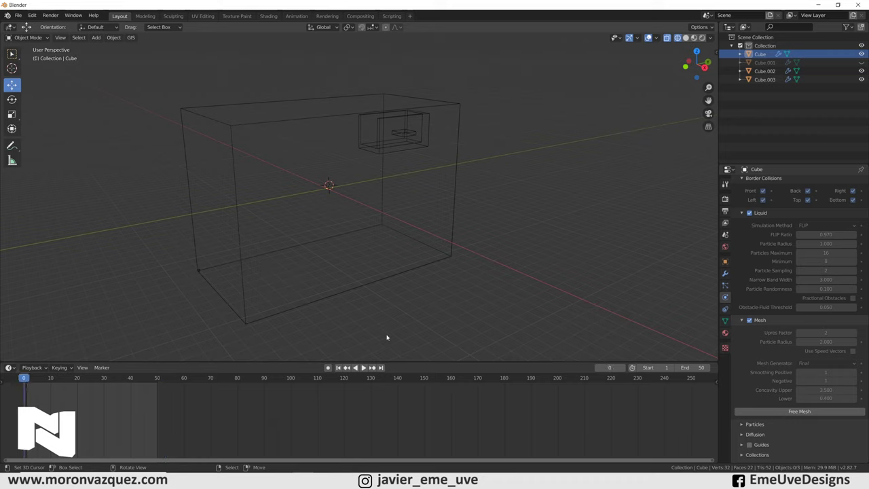
left_click(363, 368)
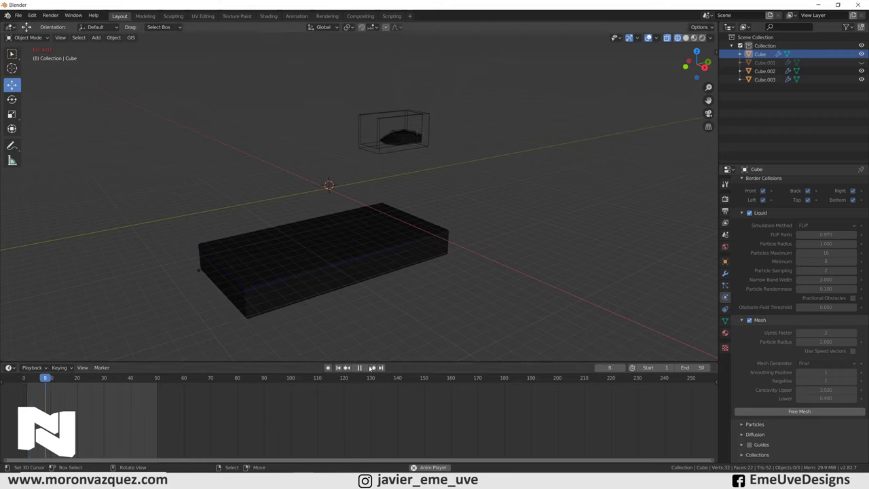
left_click(362, 367)
In solid shading, select the basin cube, show the World properties, and resume playback
left_click(685, 38)
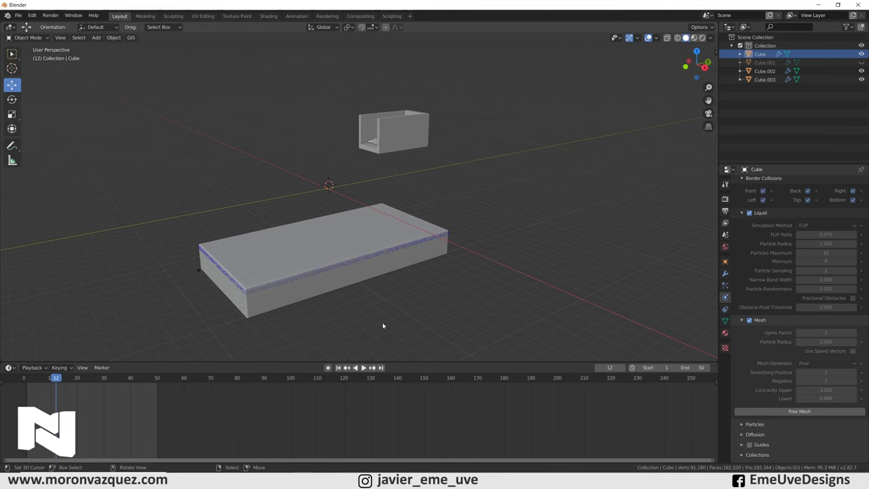
left_click(304, 255)
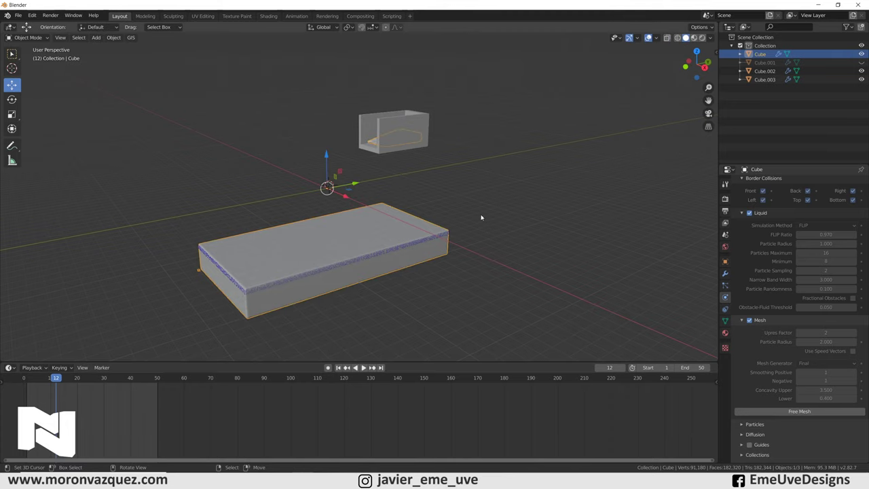
middle_click_drag(481, 218, 499, 239)
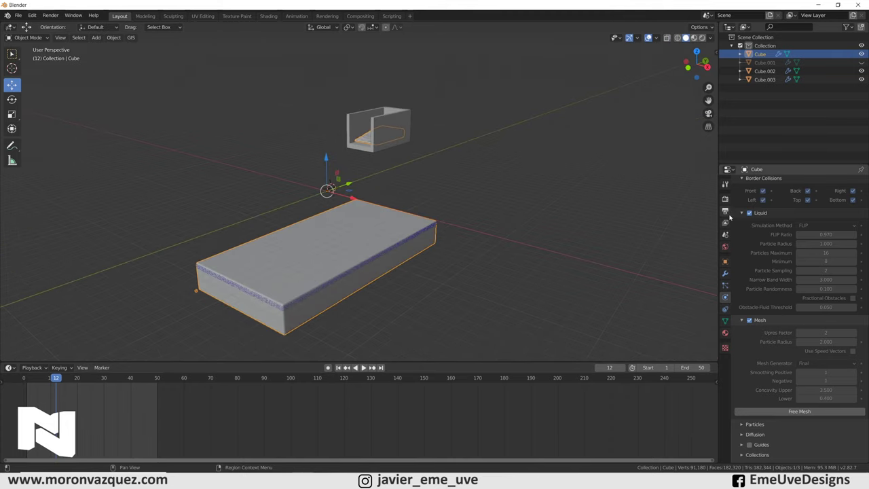
left_click(726, 247)
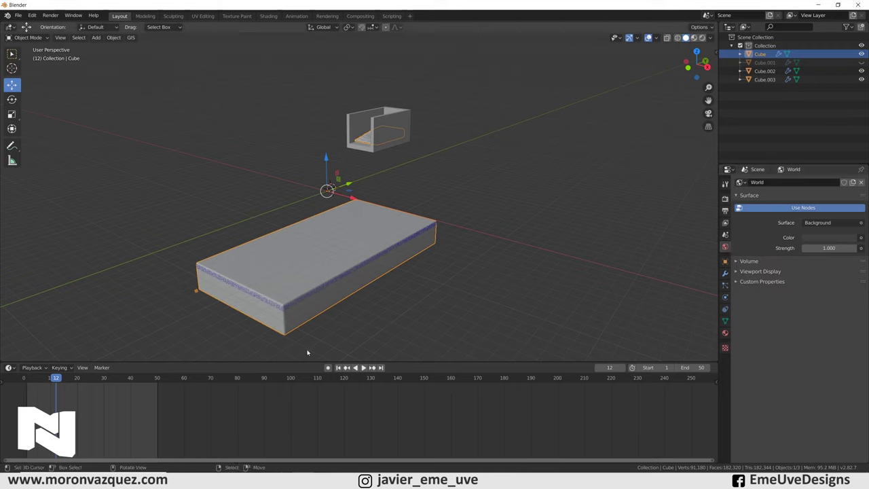
key("space")
key("space")
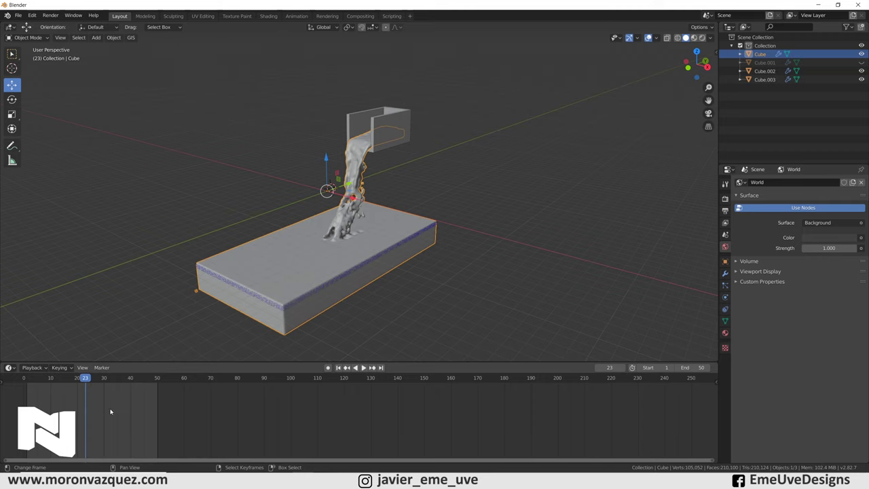
Jump to frame 32 and preview the pour in rendered shading
left_click(109, 408)
scroll(438, 290, "up", 3)
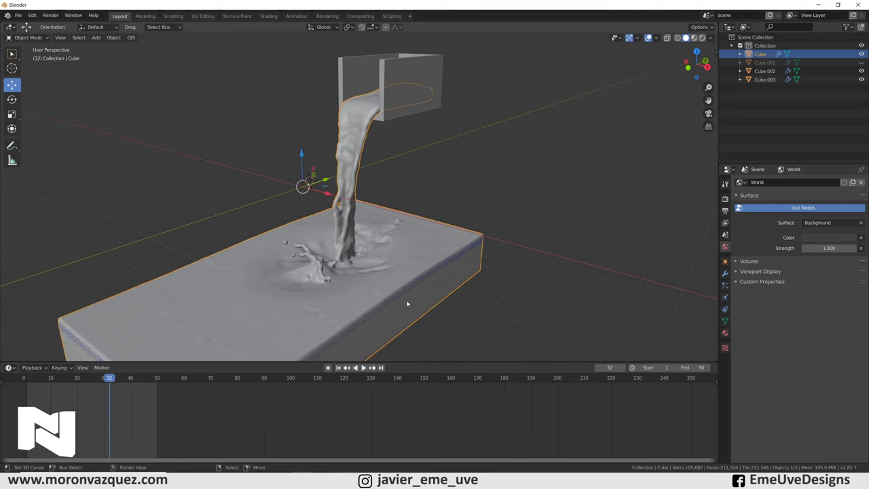
middle_click_drag(405, 301, 430, 244)
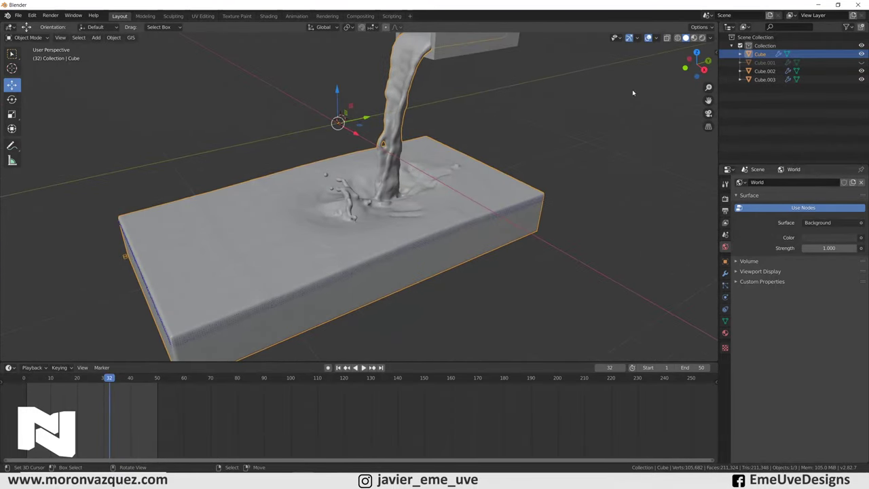
left_click(702, 38)
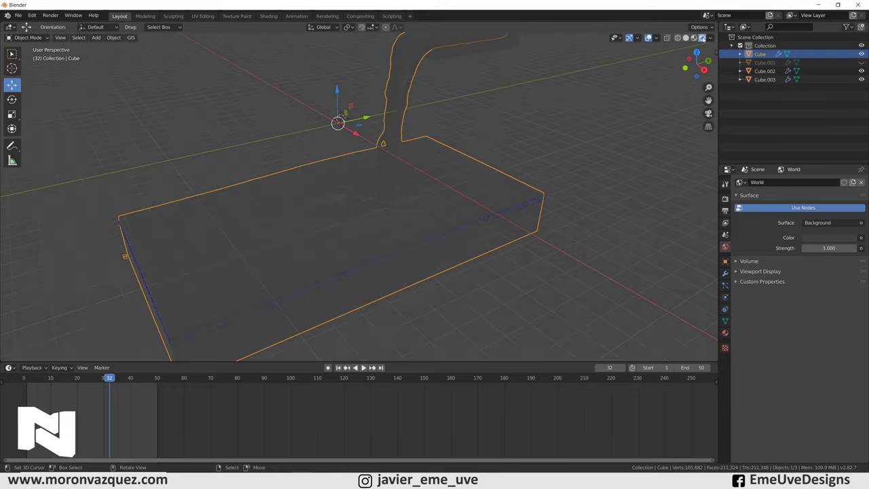
middle_click_drag(663, 127, 668, 88)
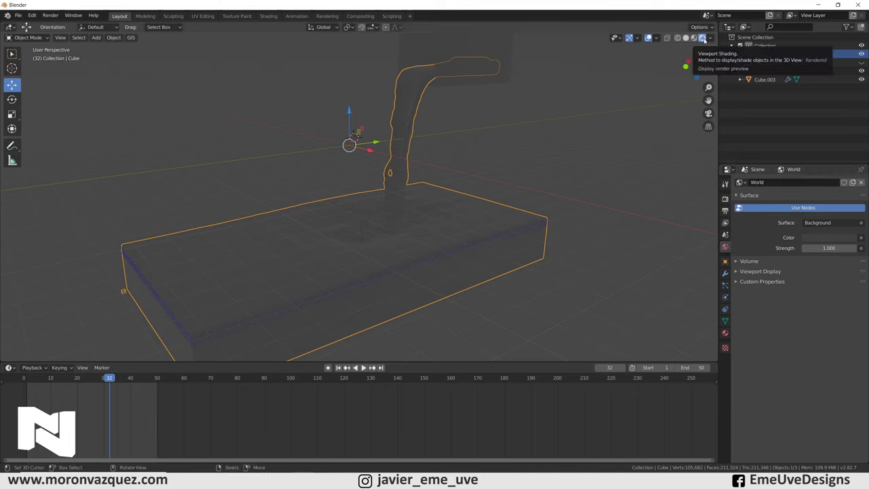
Darken the world colour to black and review the cube's Principled BSDF surface options
left_click(829, 237)
left_click_drag(851, 165, 850, 178)
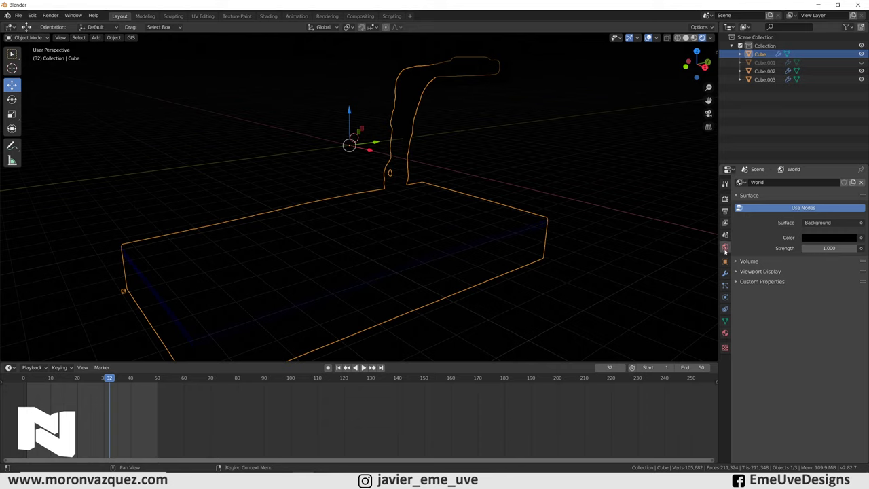
left_click(726, 334)
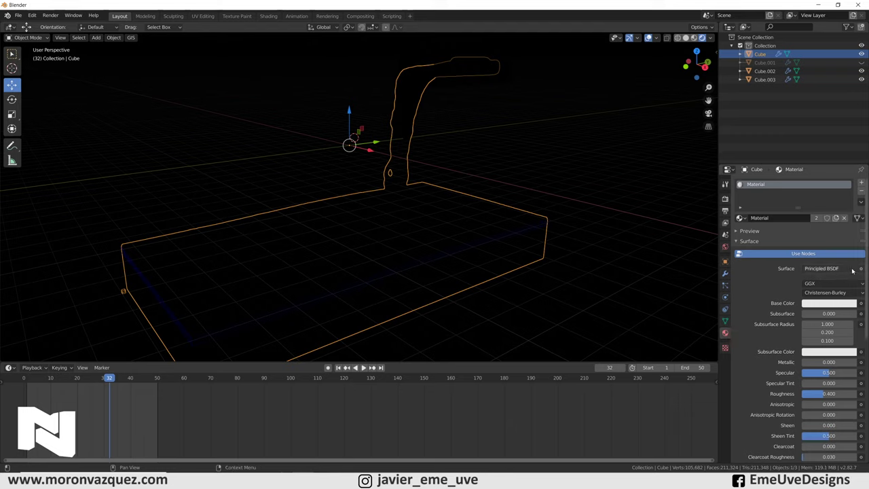
left_click(835, 270)
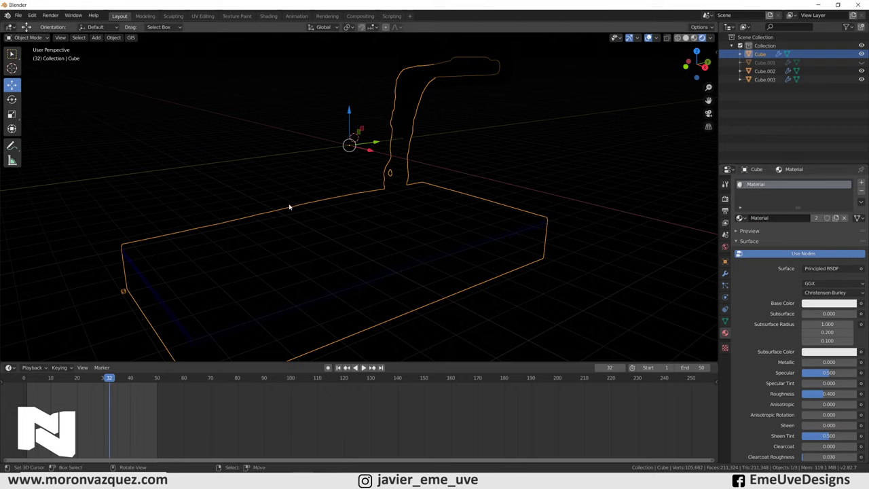
key("shift+a")
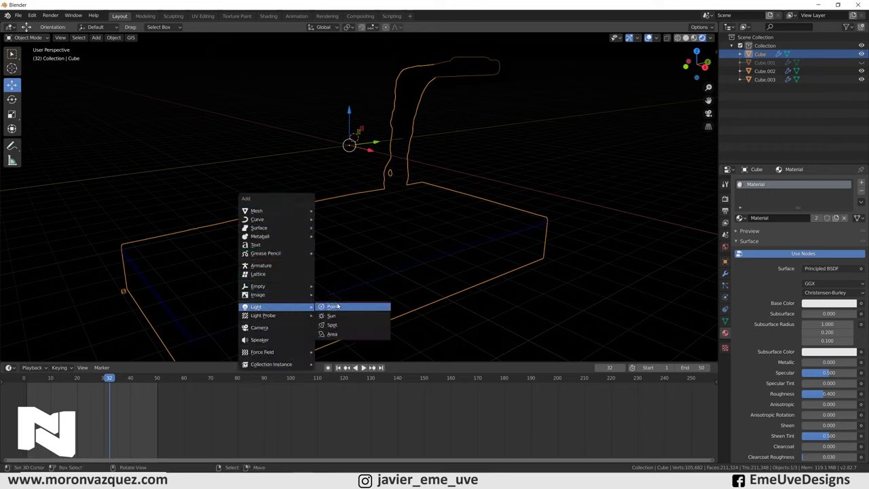
Add an area light above the basin, lower it along Z and scale it up
left_click(338, 334)
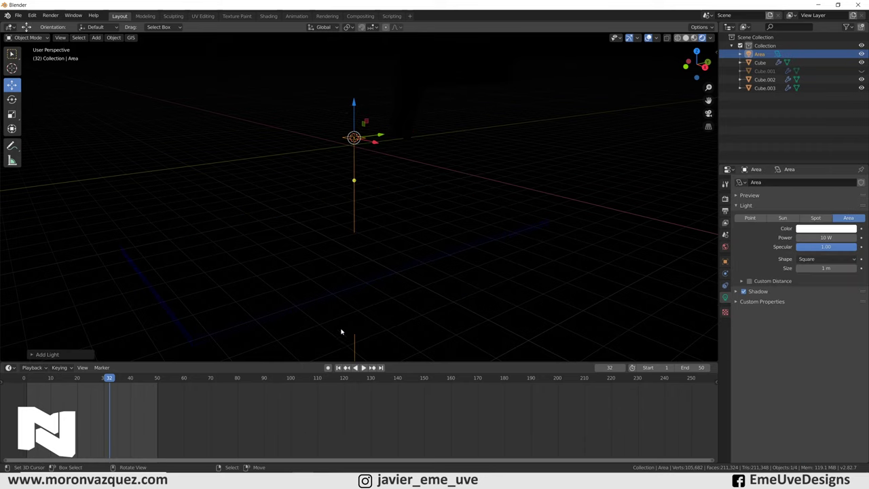
key("g")
key("z")
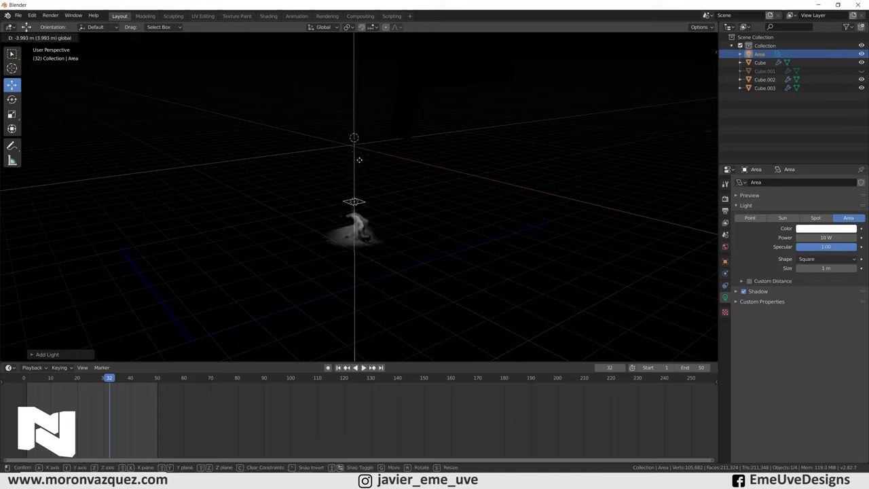
left_click(359, 156)
key("s")
key("Escape")
key("s")
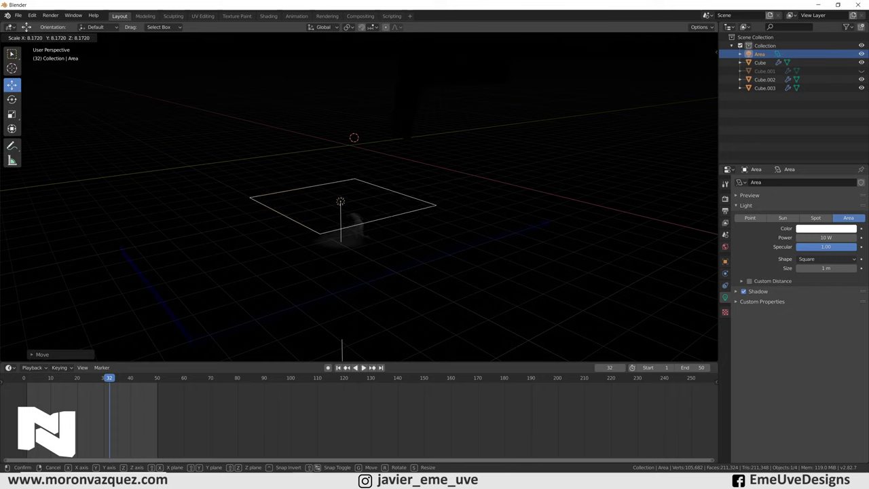
key("Return")
Raise the area light's power to 230.5 W and lift it higher on Z
left_click_drag(826, 238, 849, 238)
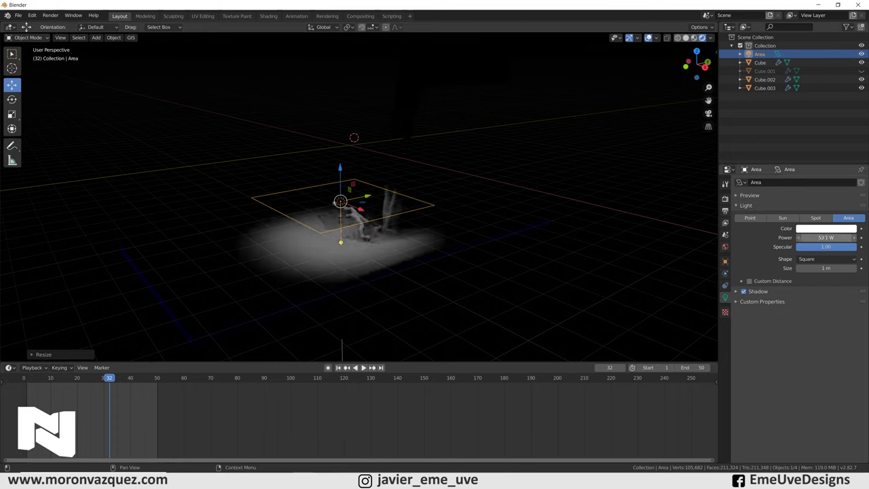
left_click_drag(826, 238, 856, 238)
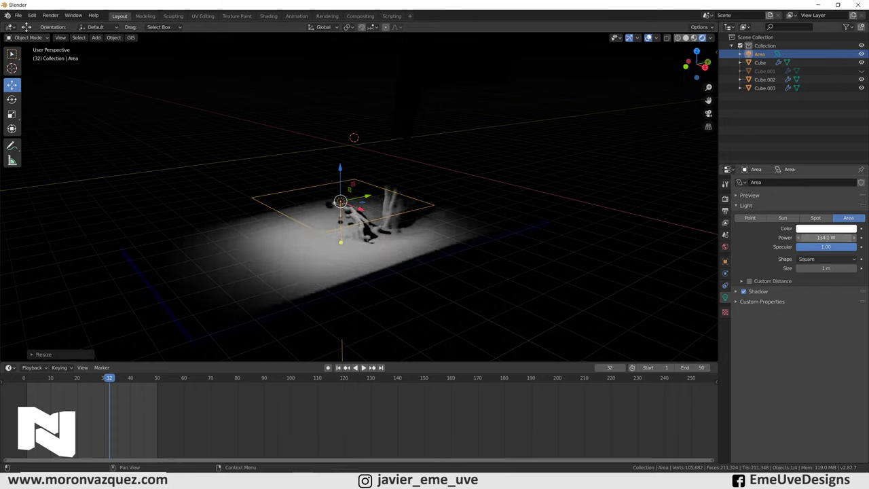
key("g")
key("z")
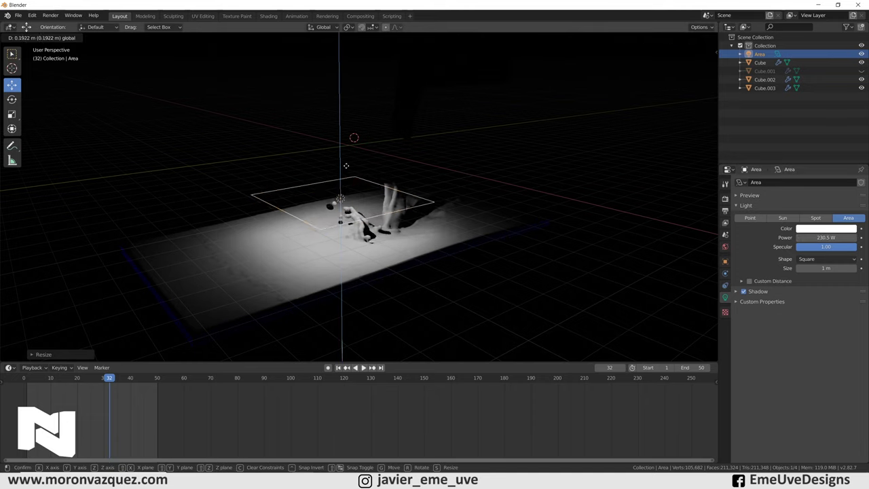
left_click(413, 165)
Move the area light to the left of the pour and duplicate it
left_click(592, 208)
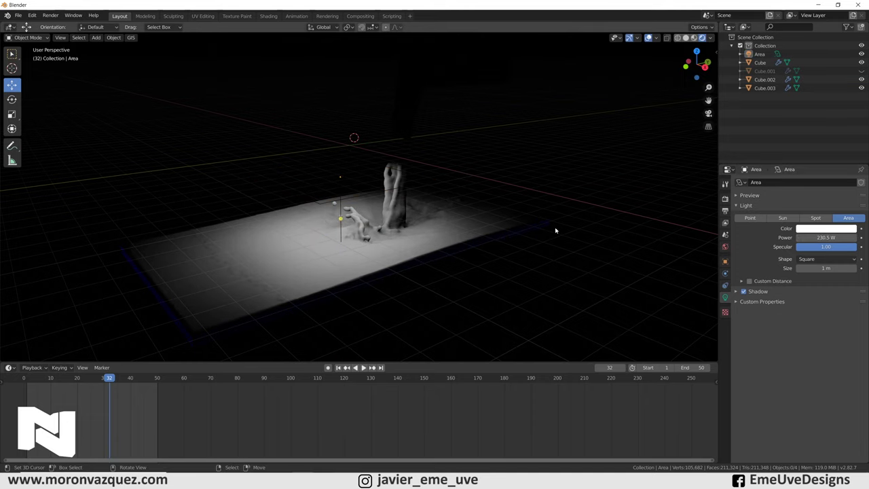
mouse_move(555, 227)
middle_mouse_down()
mouse_move(535, 231)
mouse_move(558, 237)
middle_mouse_up()
left_click(314, 198)
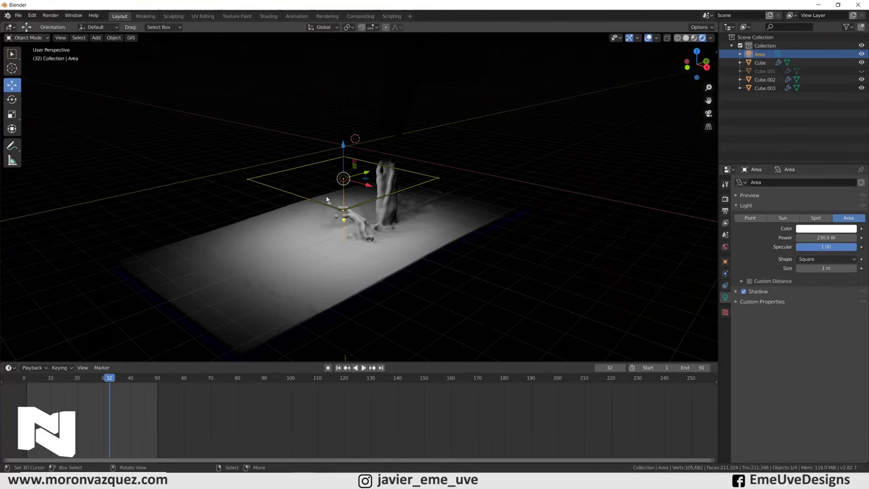
left_click_drag(314, 199, 151, 184)
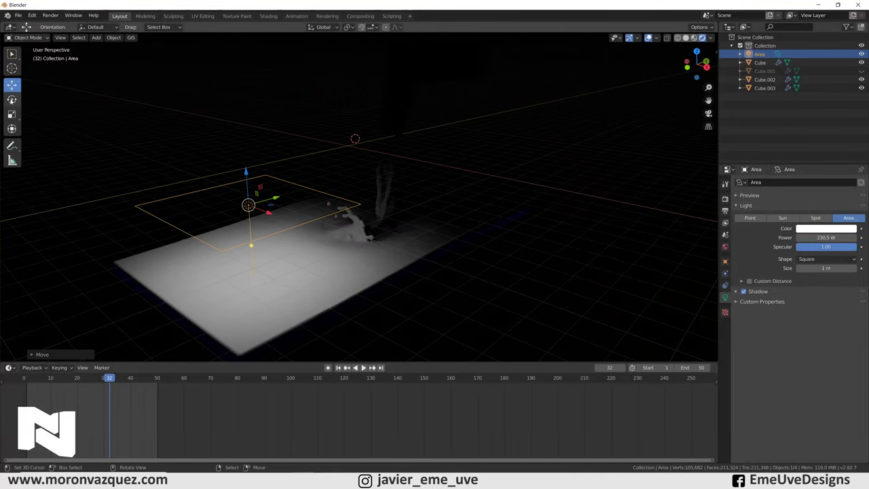
key("shift+d")
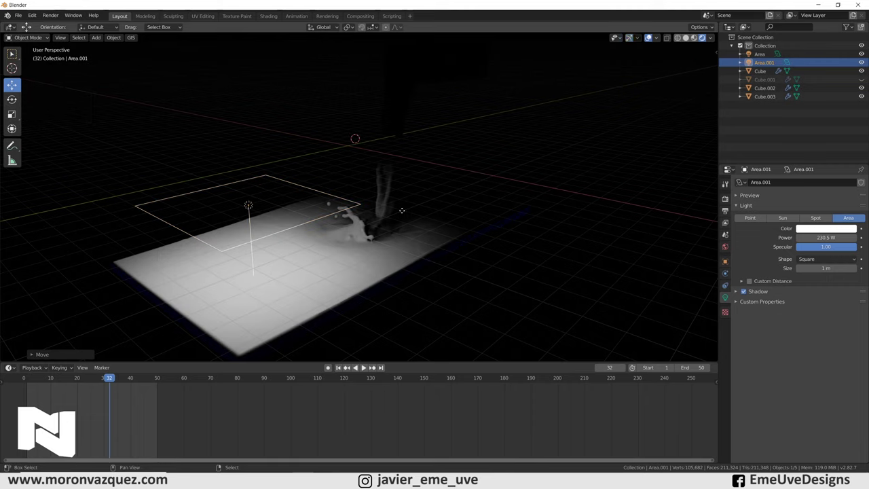
Place the duplicated light, Area.001, on the opposite side of the pour
key("Escape")
middle_click_drag(277, 198, 380, 204)
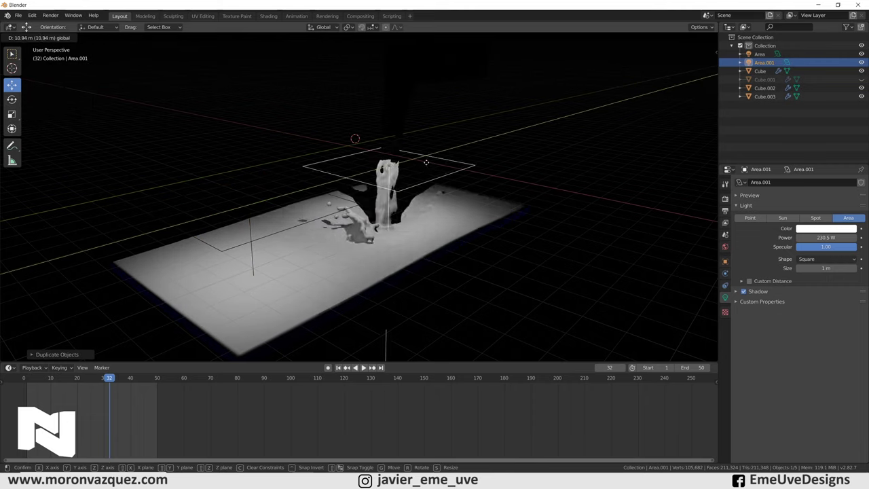
key("g")
left_click(462, 156)
middle_click_drag(461, 156, 478, 164)
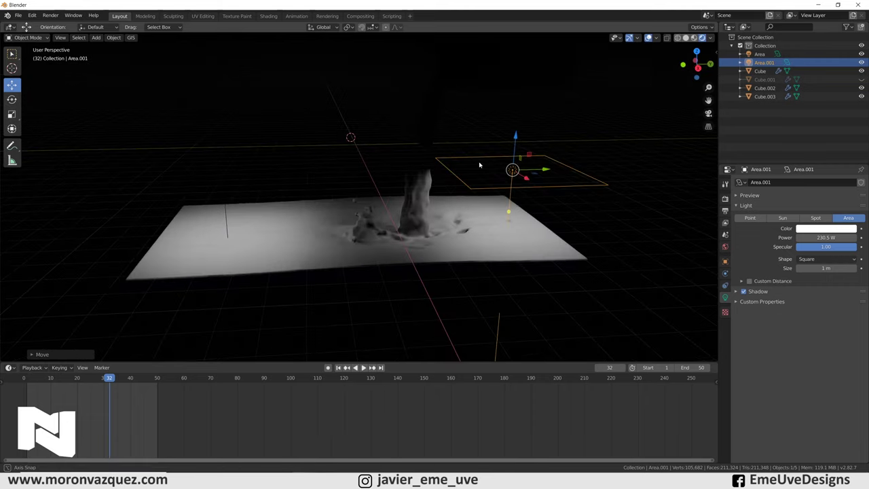
Rotate Area.001 and the original area light so both tilt toward the pouring liquid
left_click(11, 99)
left_click_drag(544, 152, 541, 178)
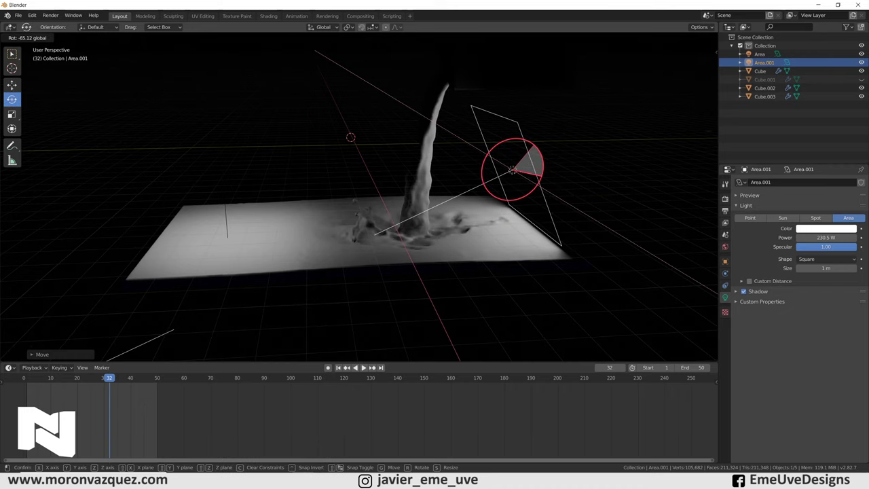
left_click_drag(541, 178, 533, 194)
left_click(220, 180)
left_click(219, 180)
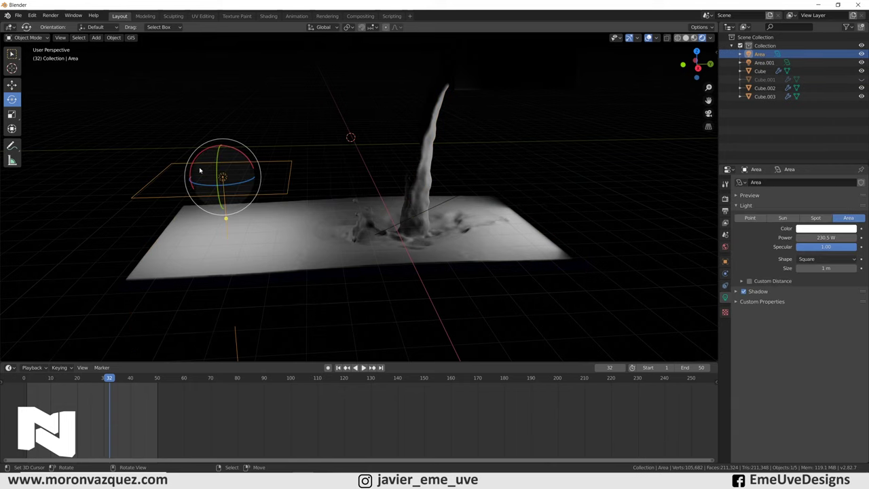
left_click_drag(199, 155, 194, 171)
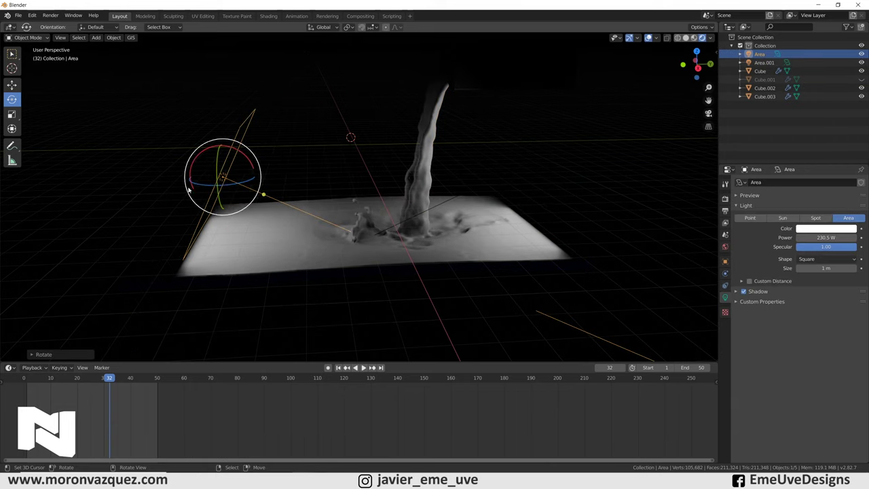
left_click(629, 149)
mouse_move(629, 149)
middle_mouse_down()
mouse_move(572, 300)
mouse_move(634, 297)
mouse_move(458, 287)
mouse_move(446, 306)
mouse_move(489, 314)
mouse_move(459, 285)
mouse_move(488, 239)
middle_mouse_up()
scroll(439, 270, "up", 4)
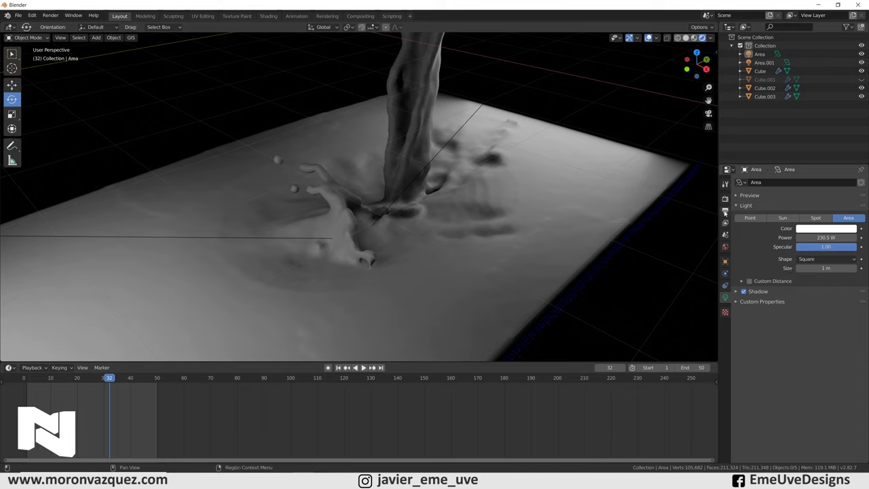
Select the liquid cube and lower its Principled BSDF Roughness from 0.400 to 0.156
left_click(414, 180)
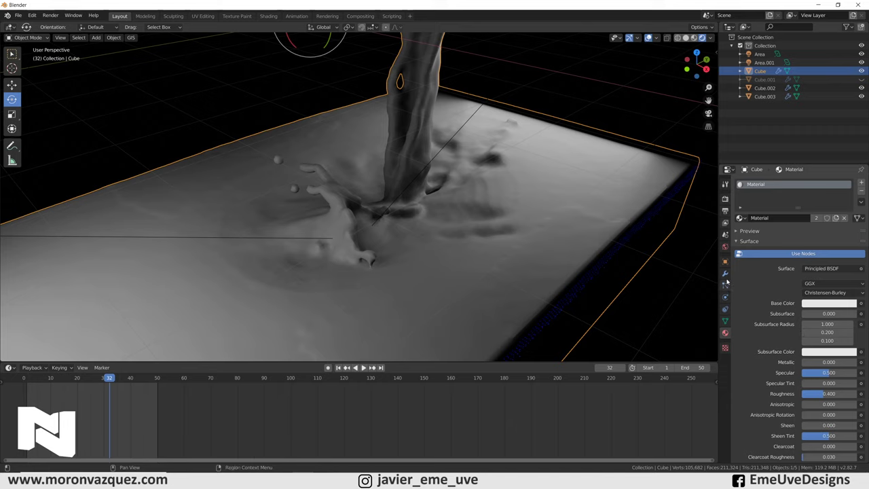
scroll(755, 297, "down", 2)
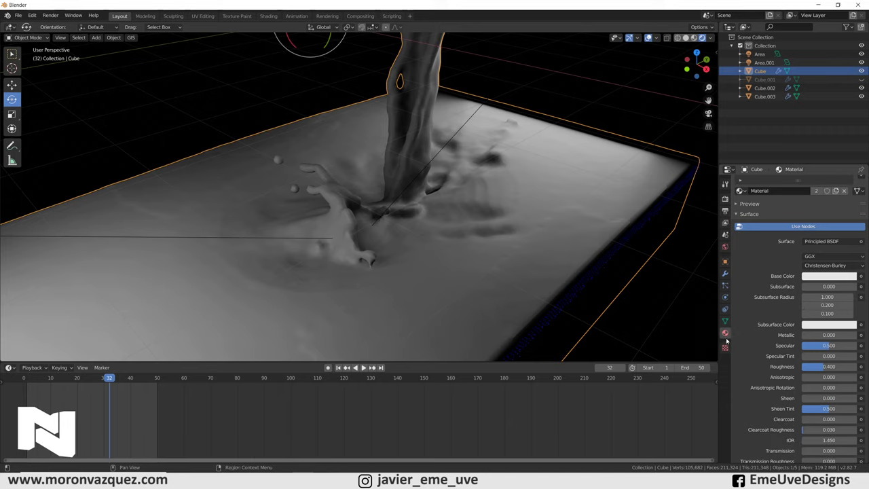
scroll(795, 334, "down", 2)
scroll(813, 301, "down", 1)
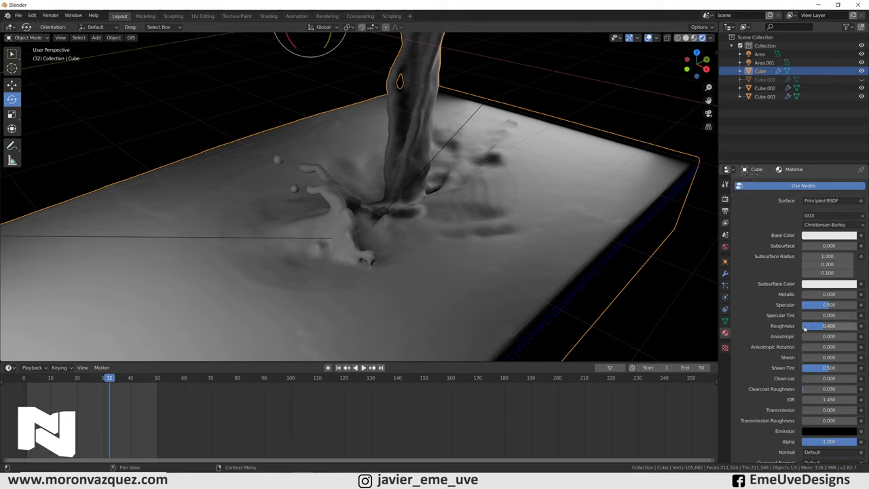
mouse_move(817, 332)
left_mouse_down()
mouse_move(787, 332)
mouse_move(825, 326)
left_mouse_up()
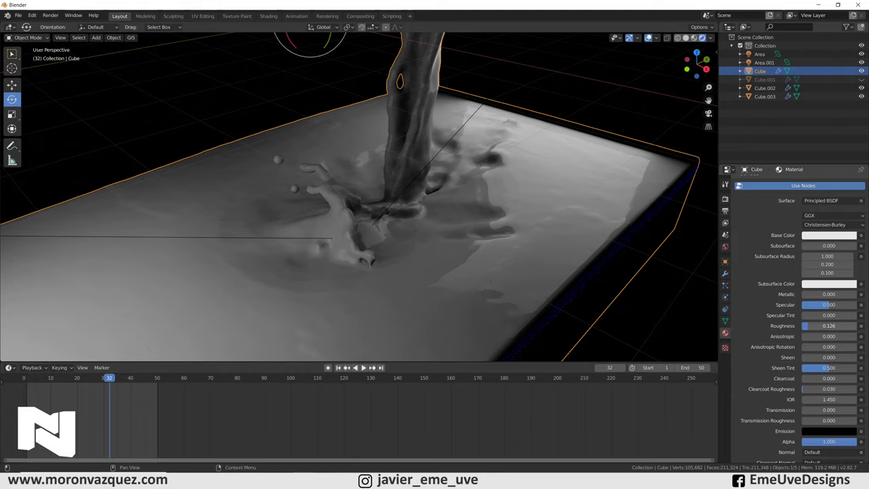
mouse_move(294, 207)
middle_mouse_down()
mouse_move(419, 258)
mouse_move(467, 238)
mouse_move(501, 254)
mouse_move(387, 258)
mouse_move(397, 259)
middle_mouse_up()
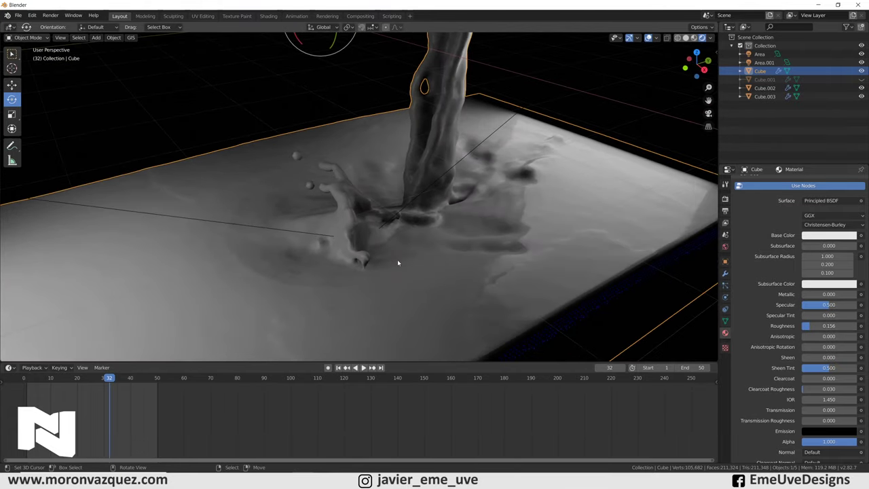
left_click(724, 201)
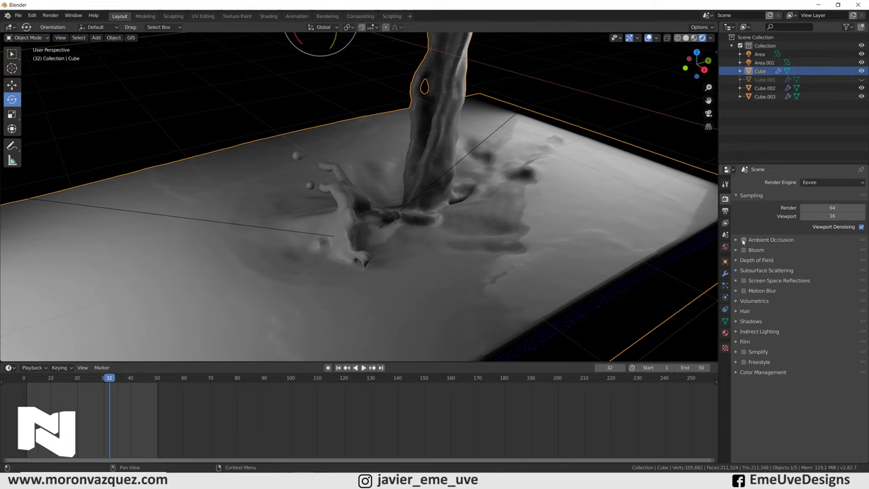
Tick Screen Space Reflections and Ambient Occlusion in the Eevee render settings
left_click(743, 280)
mouse_move(429, 243)
middle_mouse_down()
mouse_move(448, 231)
mouse_move(404, 245)
mouse_move(430, 229)
mouse_move(459, 243)
mouse_move(431, 236)
middle_mouse_up()
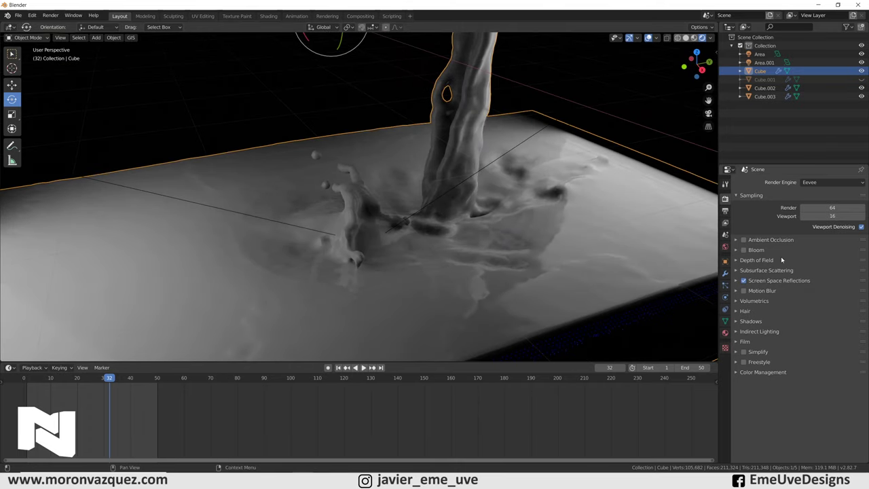
left_click(744, 241)
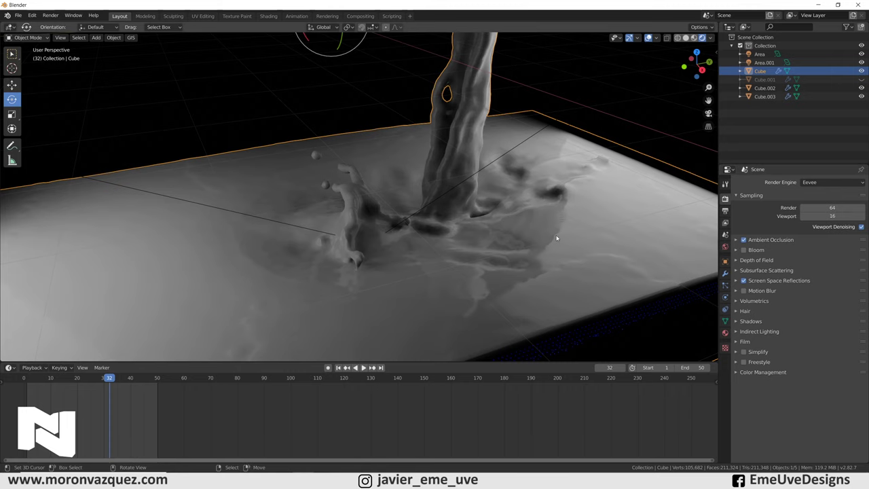
scroll(496, 217, "down", 2)
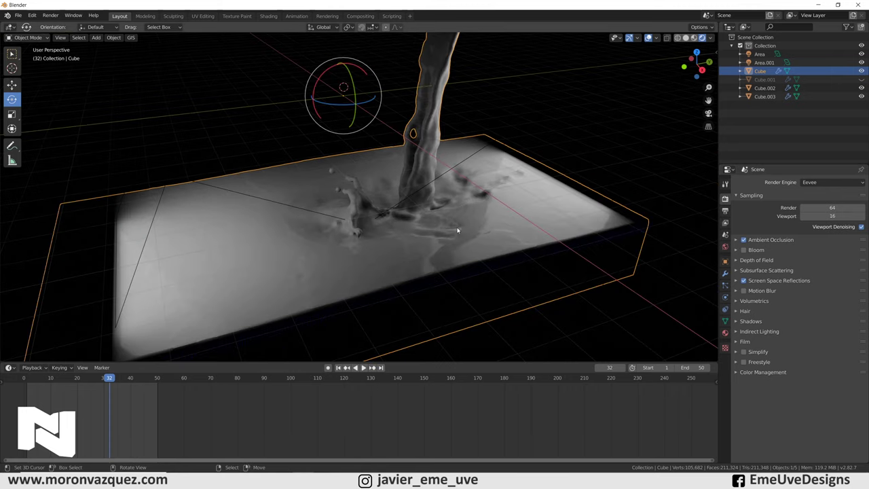
left_click(364, 367)
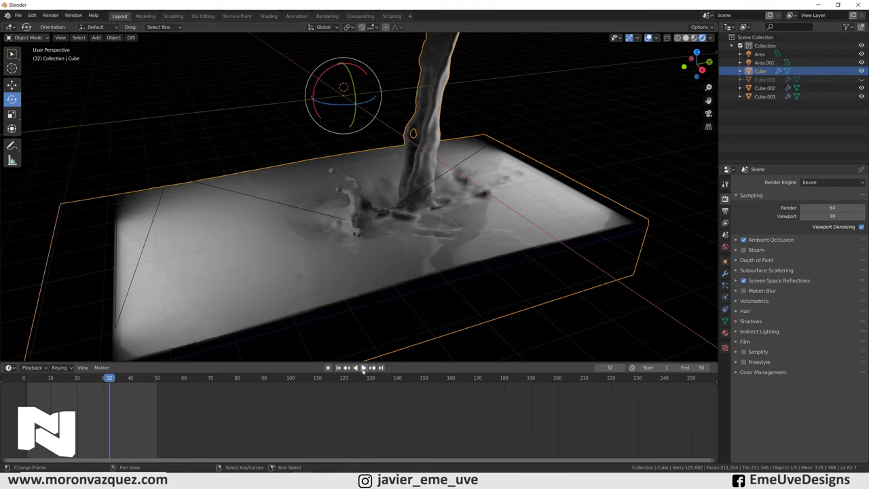
Briefly play the simulation, stop at frame 27, and inspect the splash from several angles
left_click(127, 408)
key("space")
left_click_drag(112, 410, 96, 410)
scroll(491, 233, "up", 5)
middle_click_drag(491, 234, 548, 230)
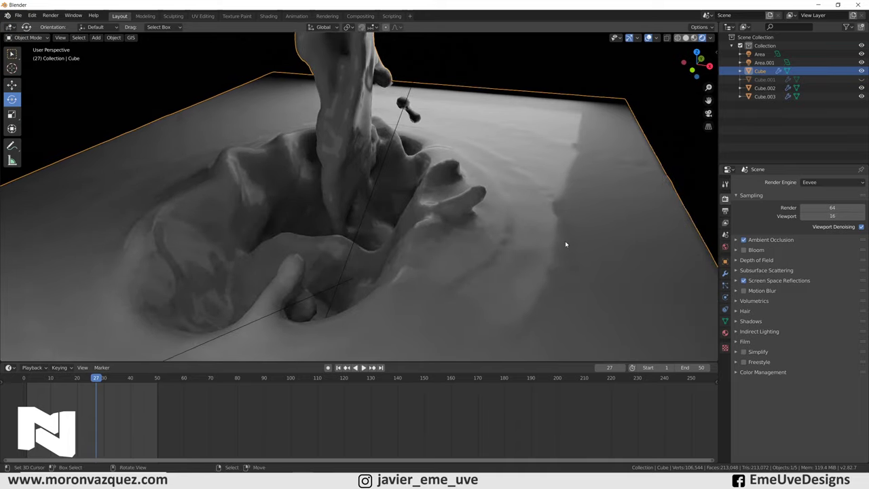
mouse_move(568, 256)
middle_mouse_down()
mouse_move(539, 252)
mouse_move(553, 164)
middle_mouse_up()
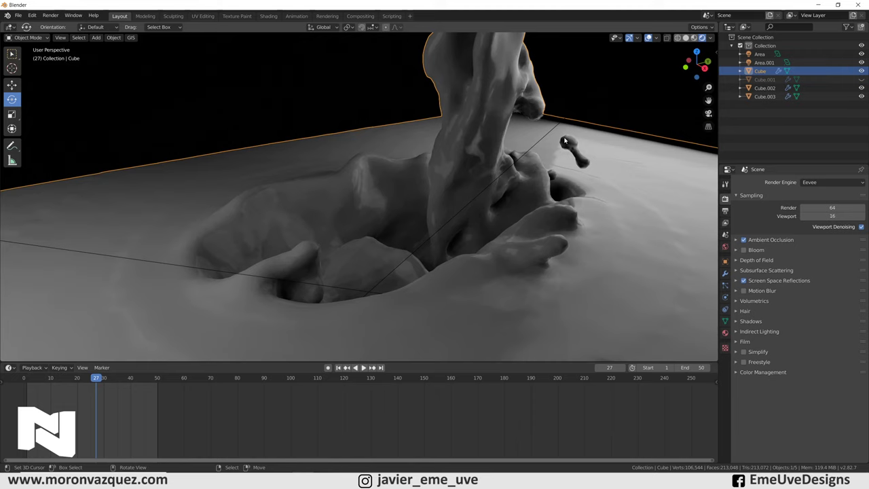
scroll(563, 142, "down", 5)
middle_click_drag(509, 223, 419, 233)
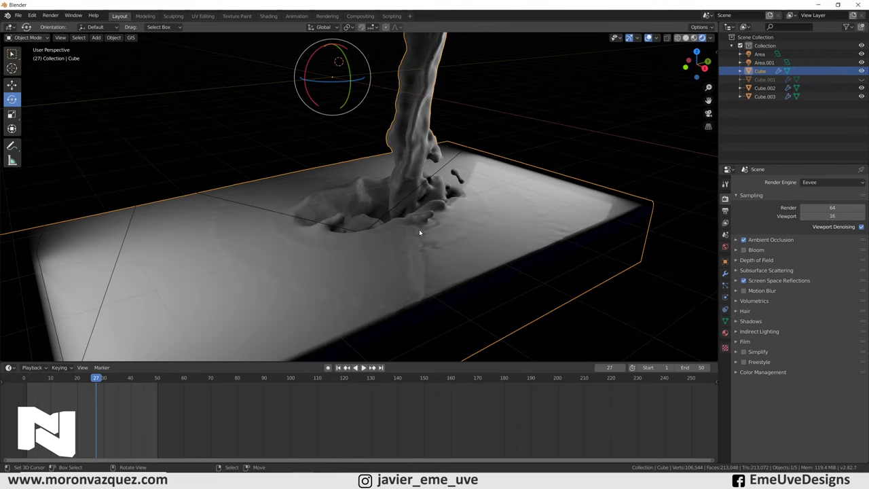
scroll(416, 230, "up", 1)
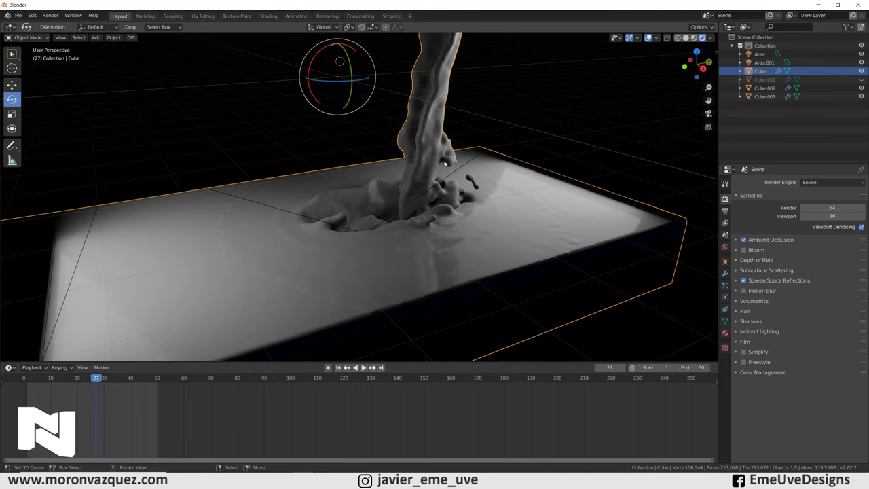
mouse_move(445, 163)
middle_mouse_down()
mouse_move(453, 190)
mouse_move(349, 316)
middle_mouse_up()
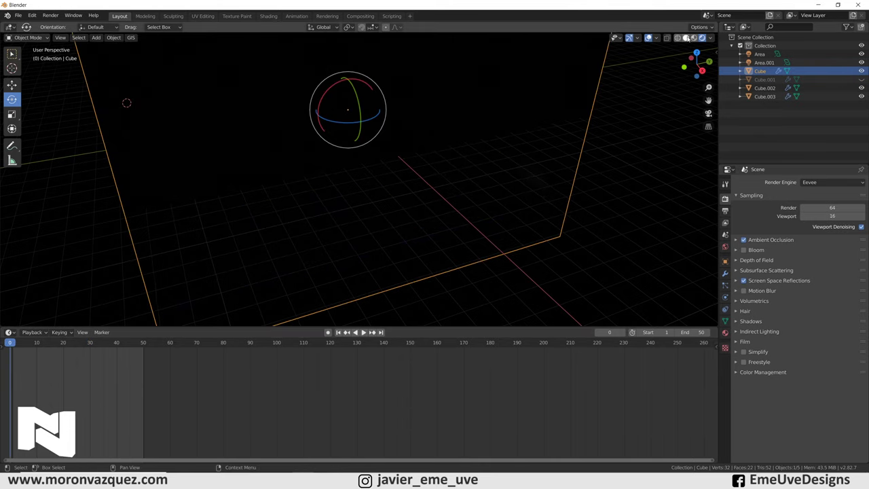
Switch the viewport to wireframe and briefly play the animation from frame 1
left_click(685, 37)
left_click(677, 37)
scroll(444, 252, "down", 5)
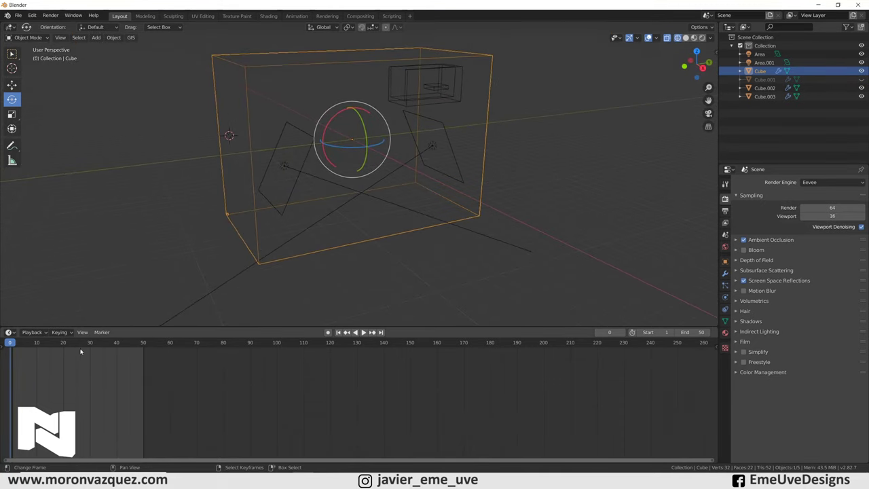
key("space")
left_click_drag(18, 376, 12, 375)
key("space")
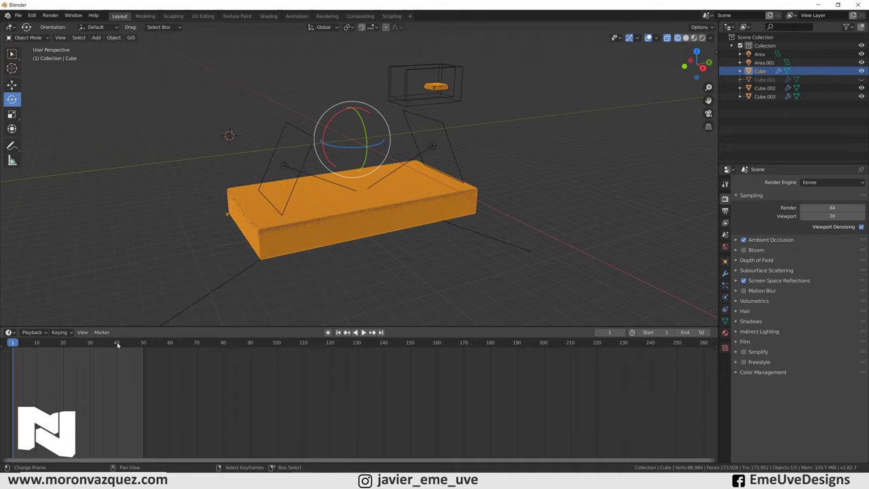
Set the animation end frame to 250 and play the simulation to frame 68
left_click(692, 332)
type("250")
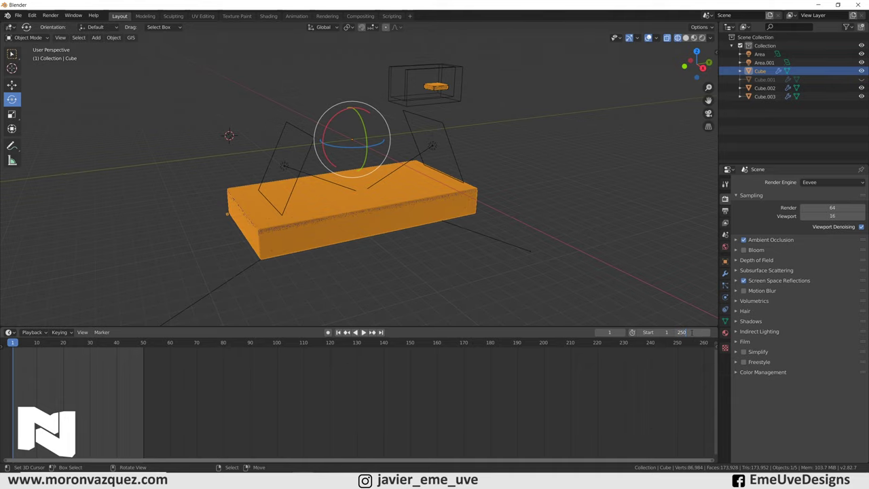
key("Return")
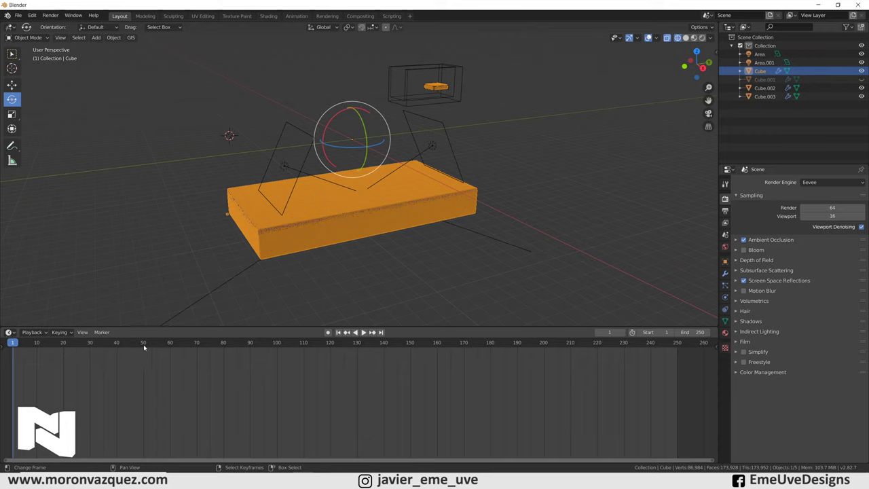
key("space")
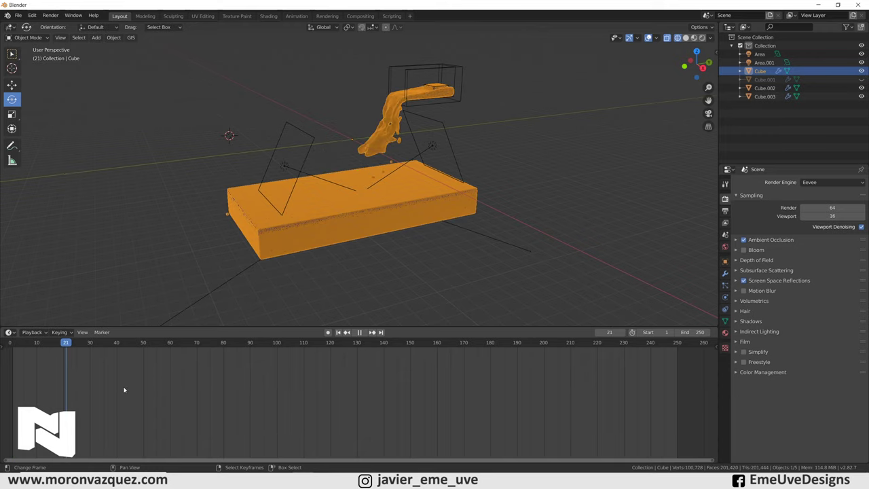
left_click(191, 380)
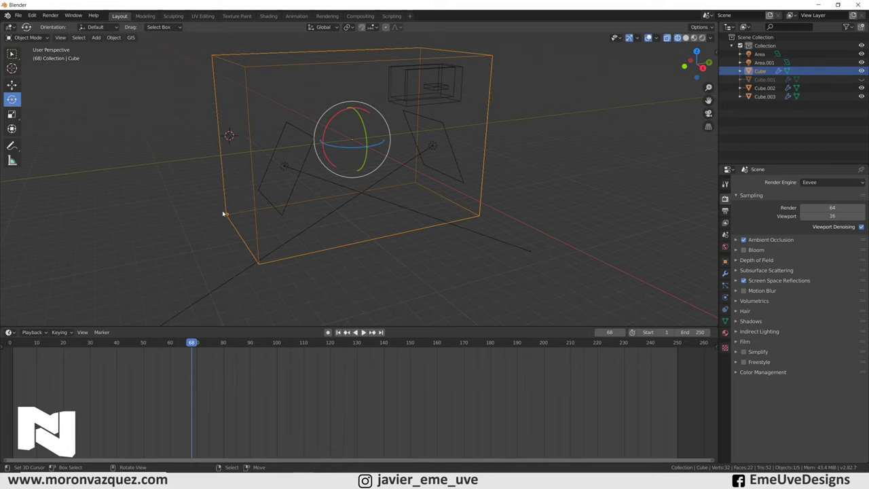
left_click(725, 297)
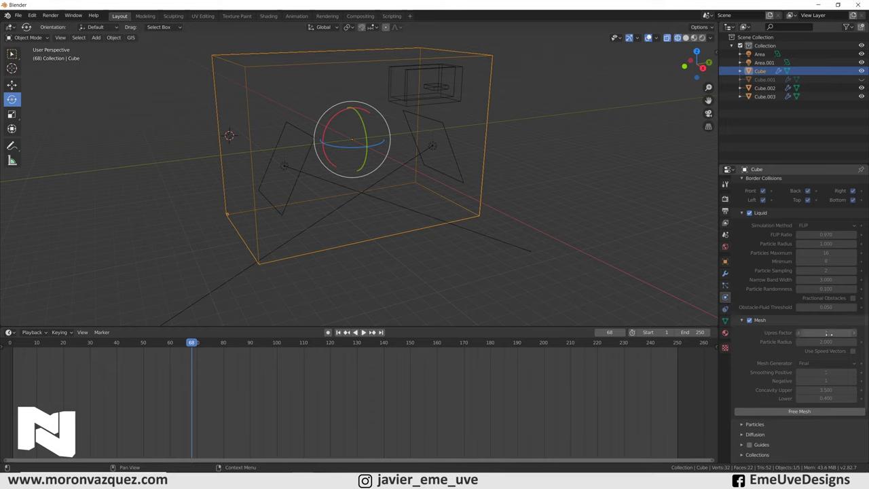
Set the fluid Cache End frame to 250
scroll(829, 337, "down", 2)
scroll(829, 337, "down", 2)
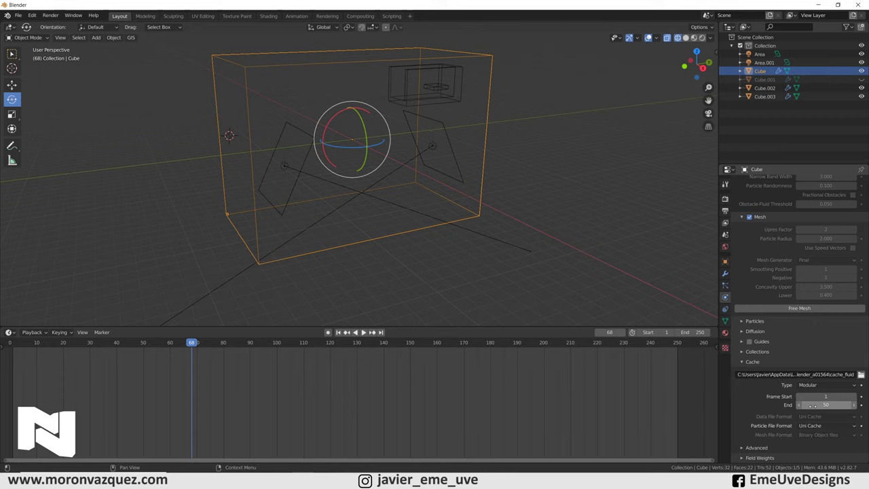
left_click(811, 405)
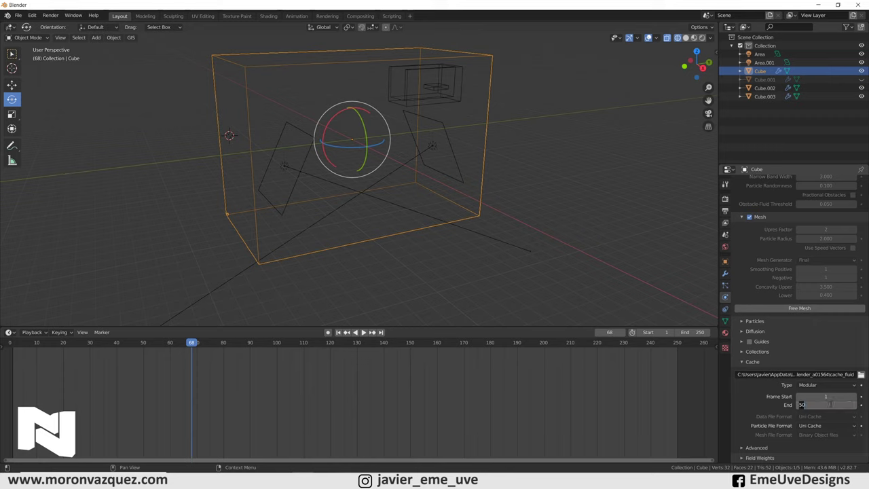
type("250")
key("Return")
Free both the baked liquid mesh and the baked simulation data
scroll(833, 322, "up", 1)
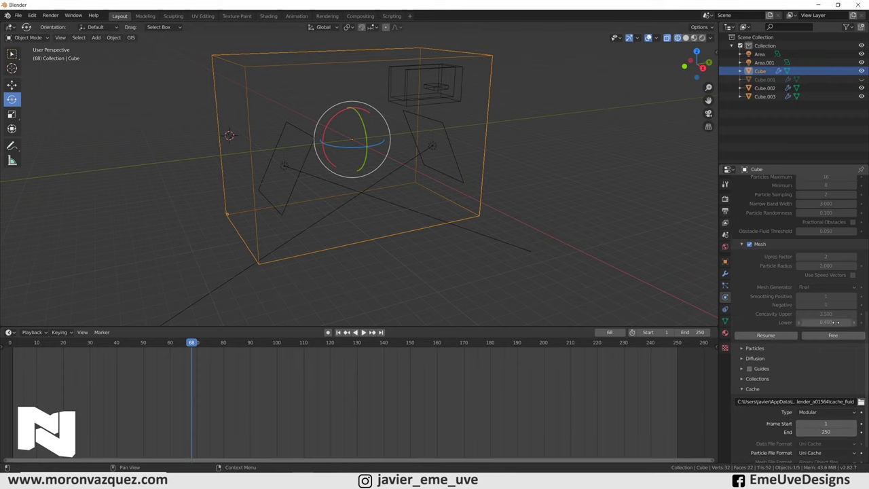
left_click(833, 335)
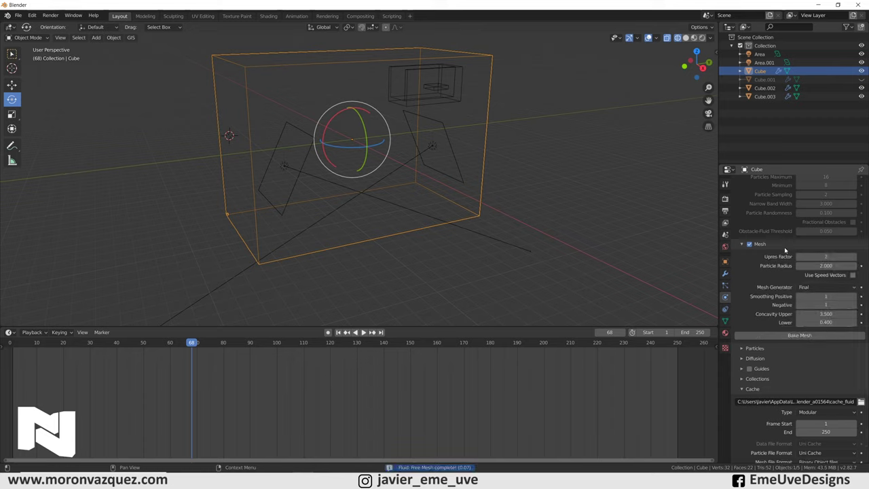
scroll(805, 272, "up", 5)
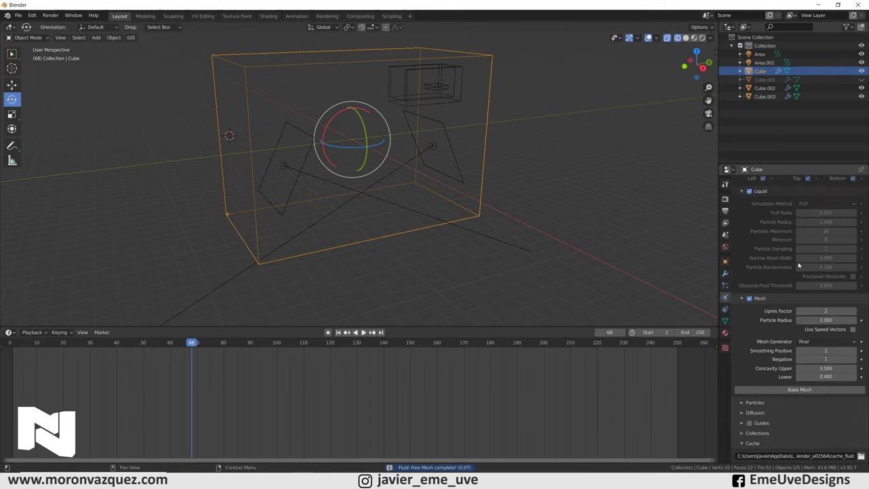
scroll(806, 265, "up", 4)
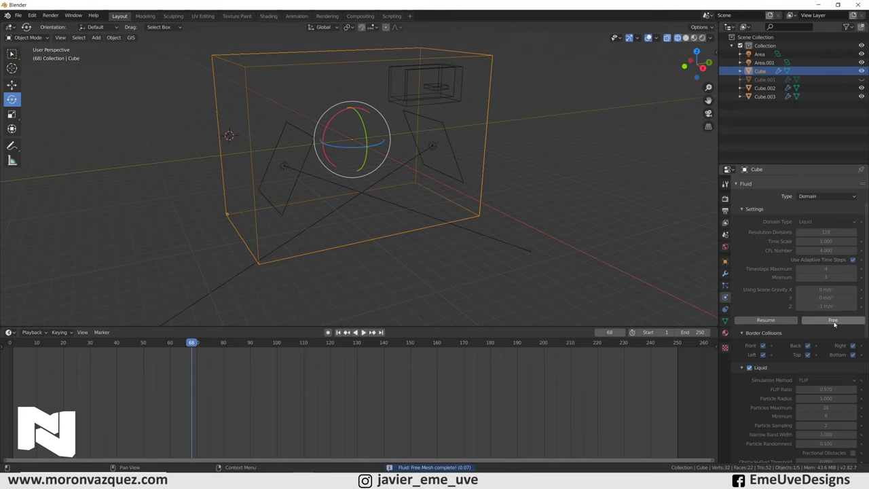
left_click(822, 317)
scroll(811, 292, "up", 2)
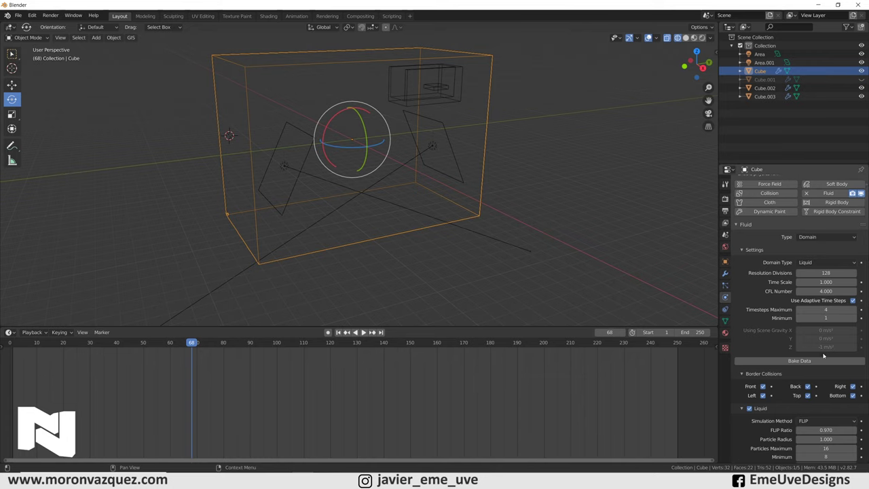
scroll(811, 319, "down", 3)
scroll(819, 360, "down", 3)
scroll(819, 360, "down", 3)
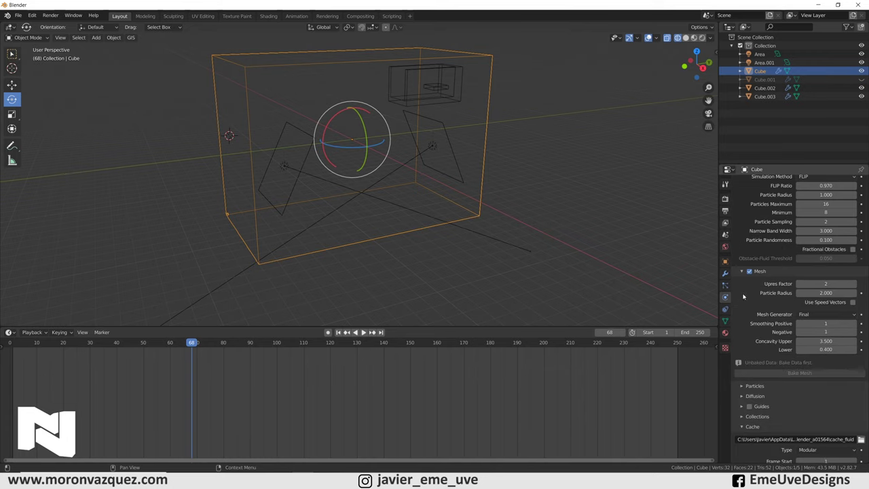